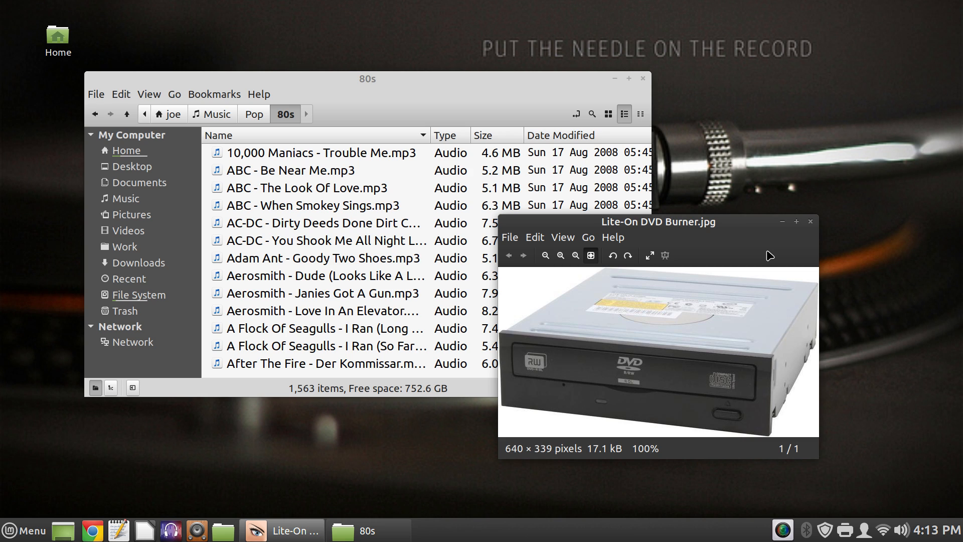
View the Lite-On DVD Burner.jpg photo in full screen, and close the image viewer and the 80s folder window.
double_click(757, 331)
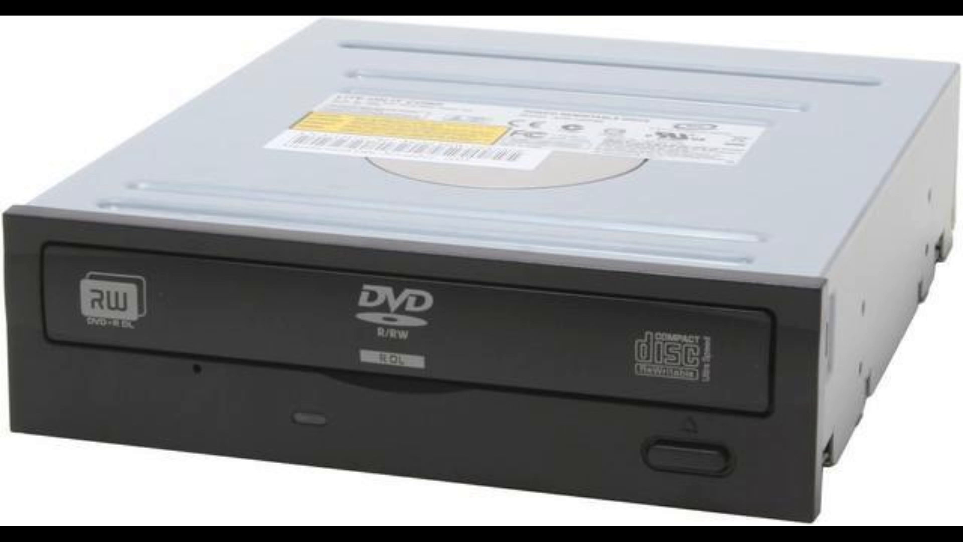
key("Escape")
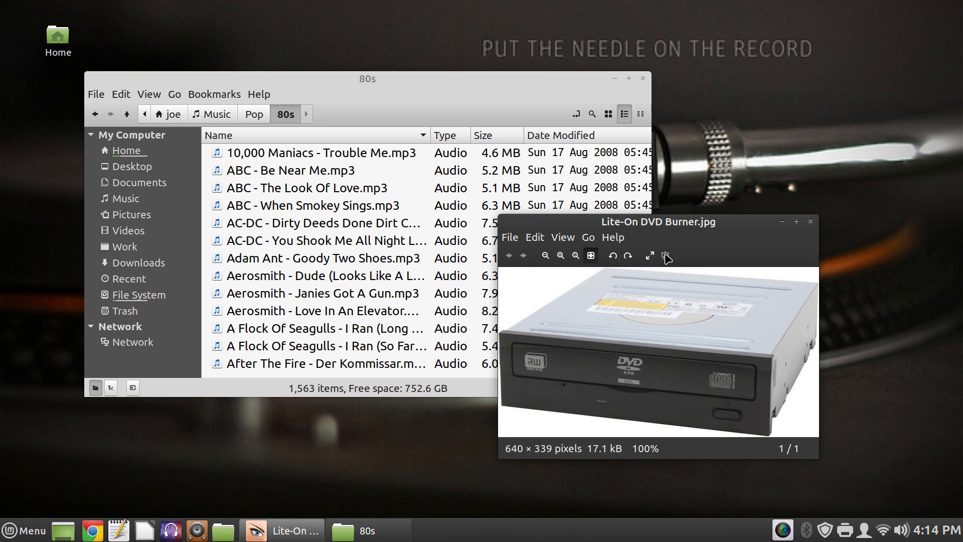
left_click(666, 256)
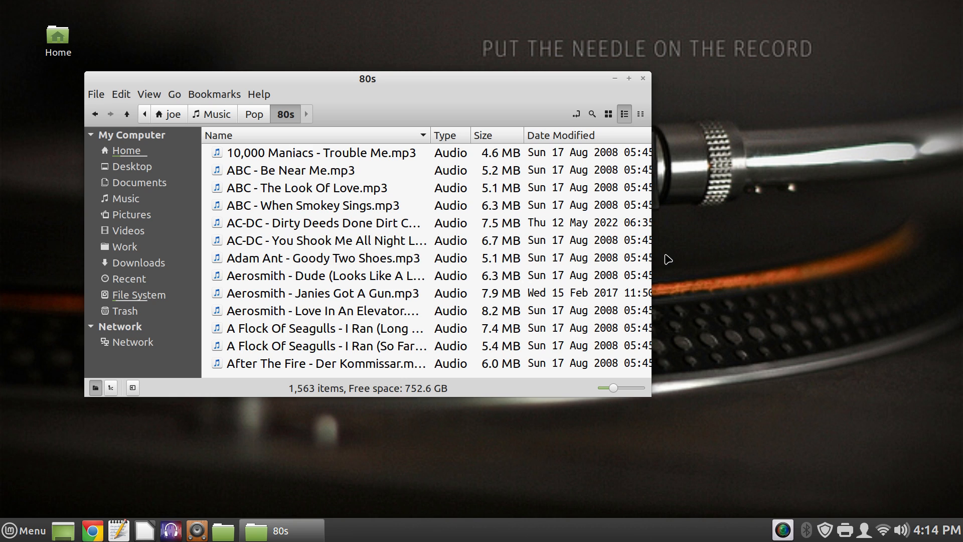
key("ctrl+w")
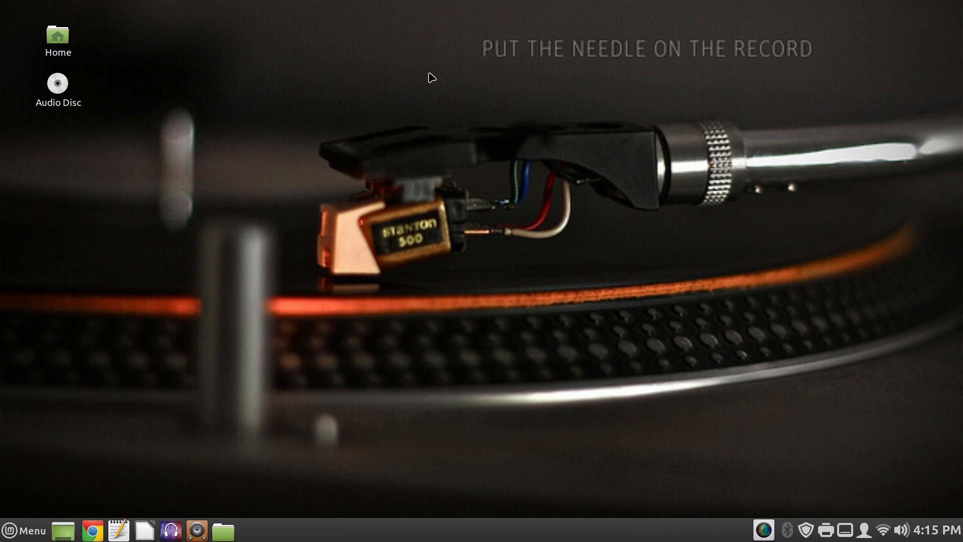
Open the audio disc from the desktop and copy Track 1.wav from it to the desktop.
double_click(64, 94)
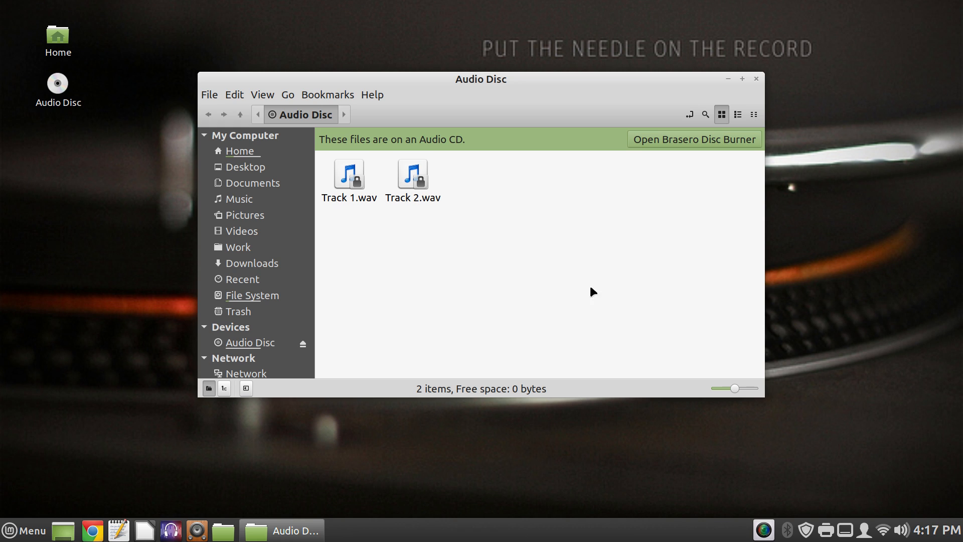
left_click_drag(354, 174, 91, 224)
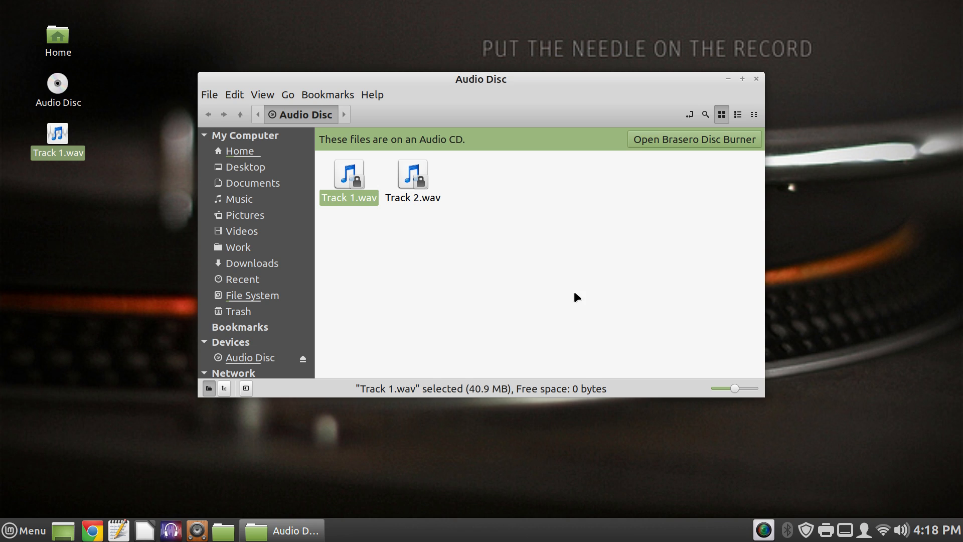
Open Track 2.wav from the audio disc directly in Audacity.
left_click(408, 176)
right_click(408, 177)
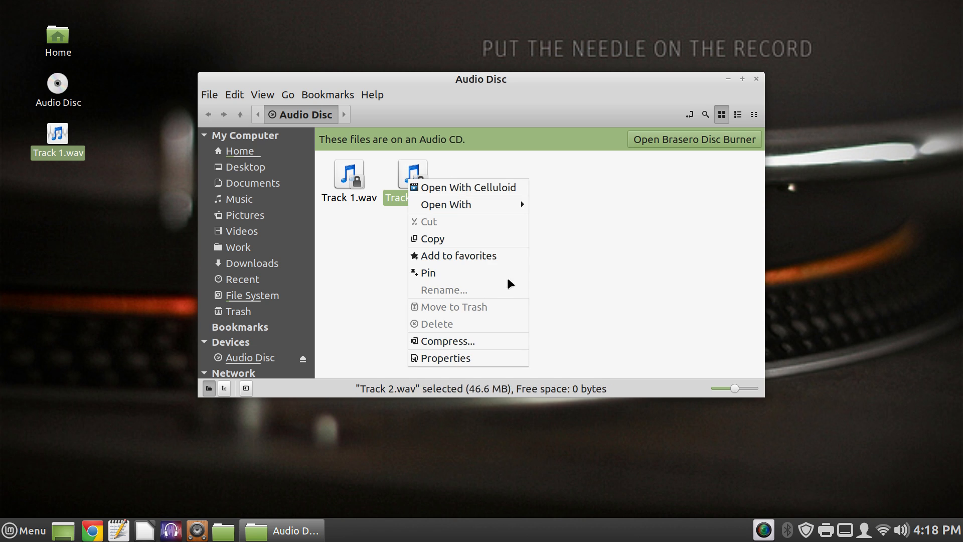
mouse_move(494, 203)
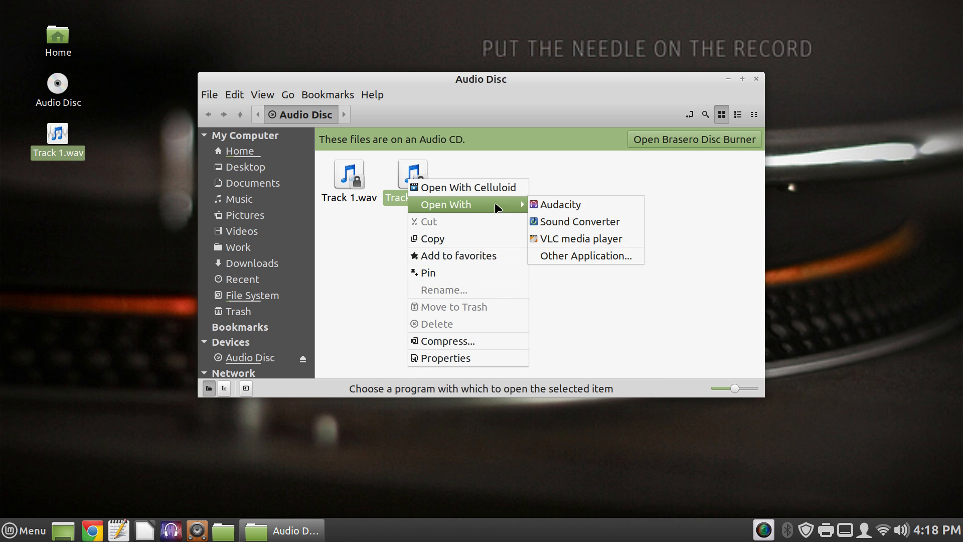
left_click(589, 202)
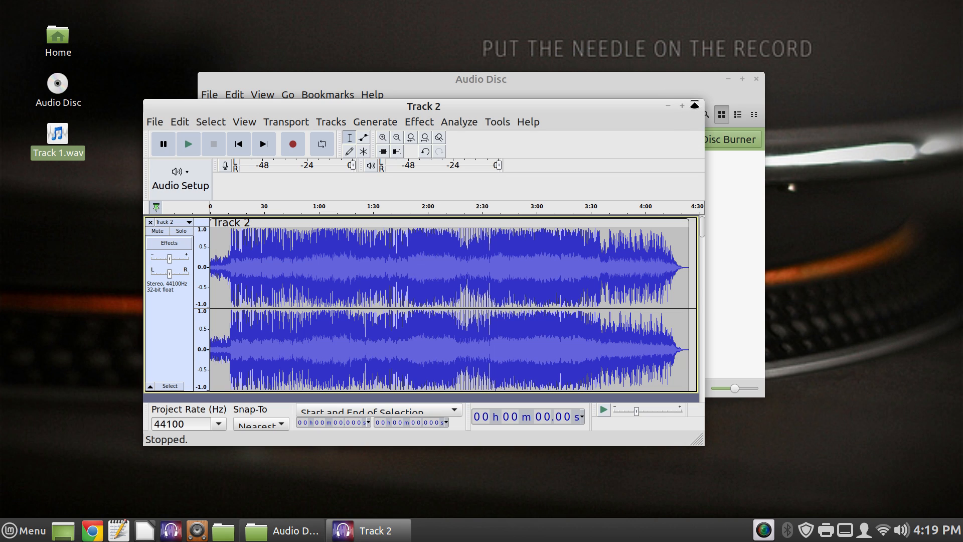
Close the Track 2 project without saving it, and close the Audio Disc window.
left_click(696, 106)
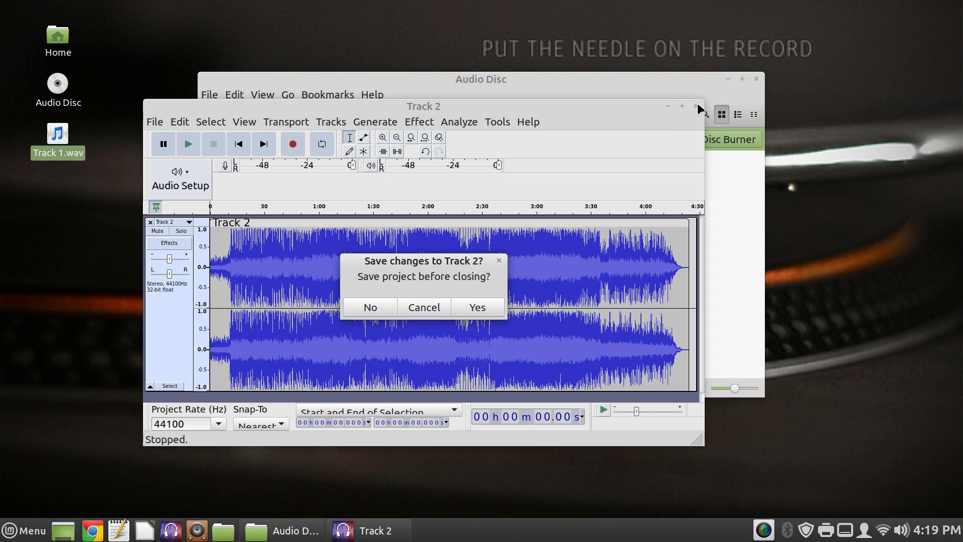
left_click(377, 306)
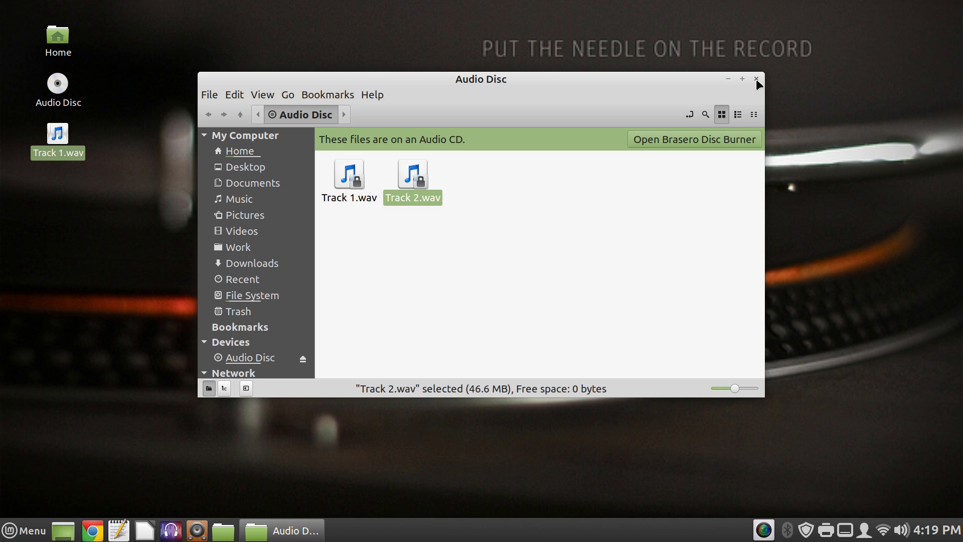
left_click(756, 79)
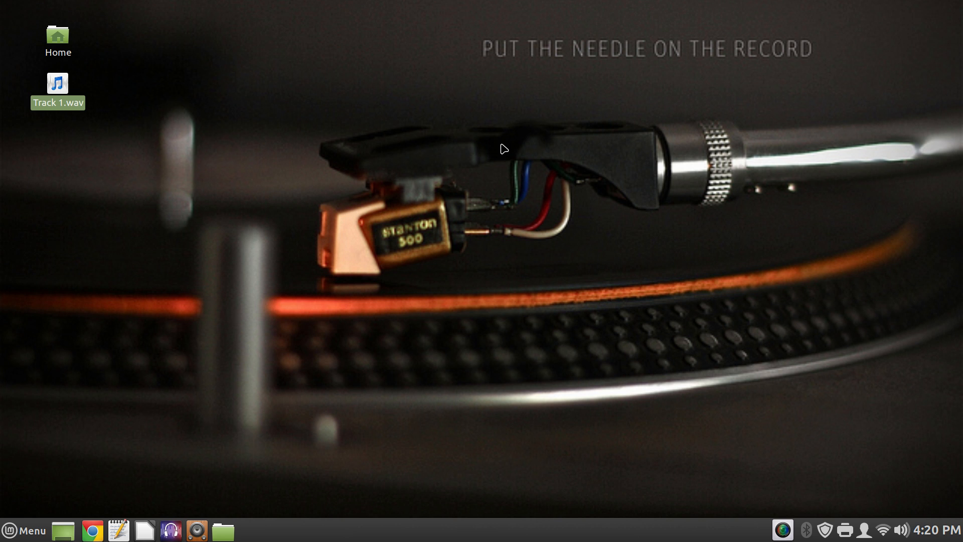
Find Sound Juicer among the installed applications and launch it.
left_click(24, 530)
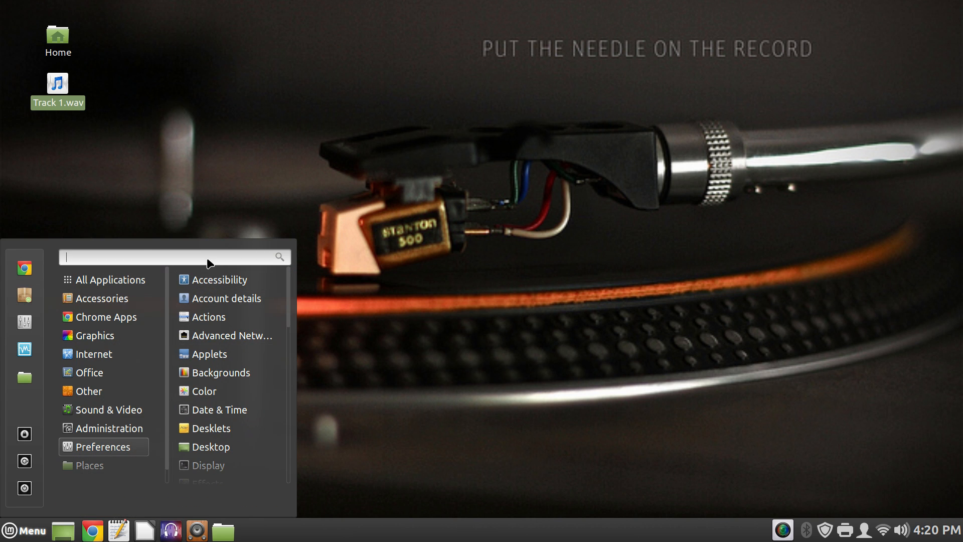
type("sound")
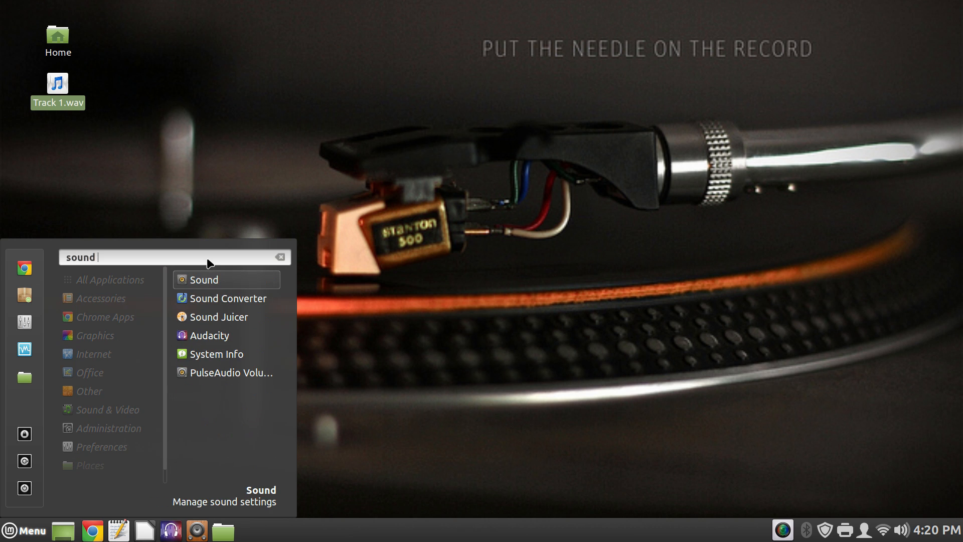
type(" jui")
key("Return")
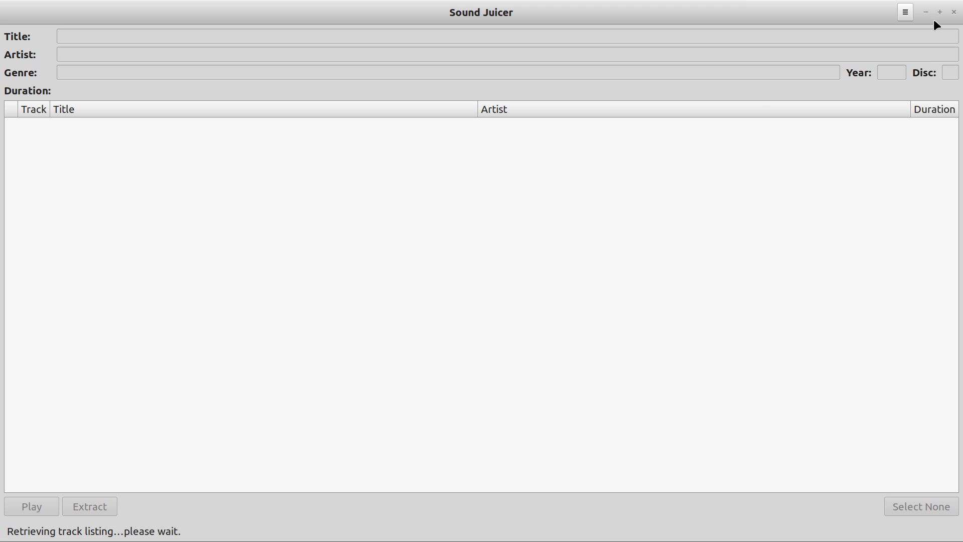
Review the available output formats in Sound Juicer's preferences, choose FLAC and close the preferences.
left_click(906, 13)
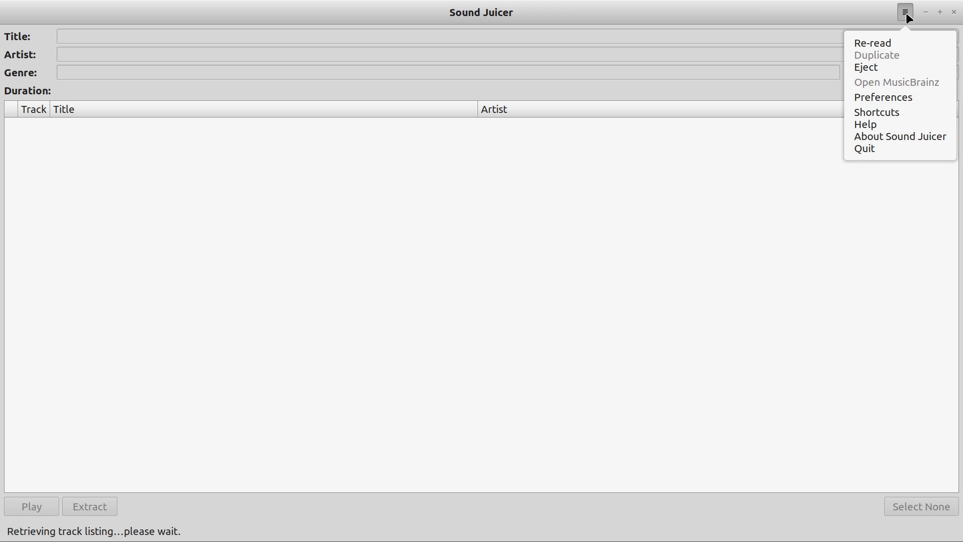
left_click(922, 99)
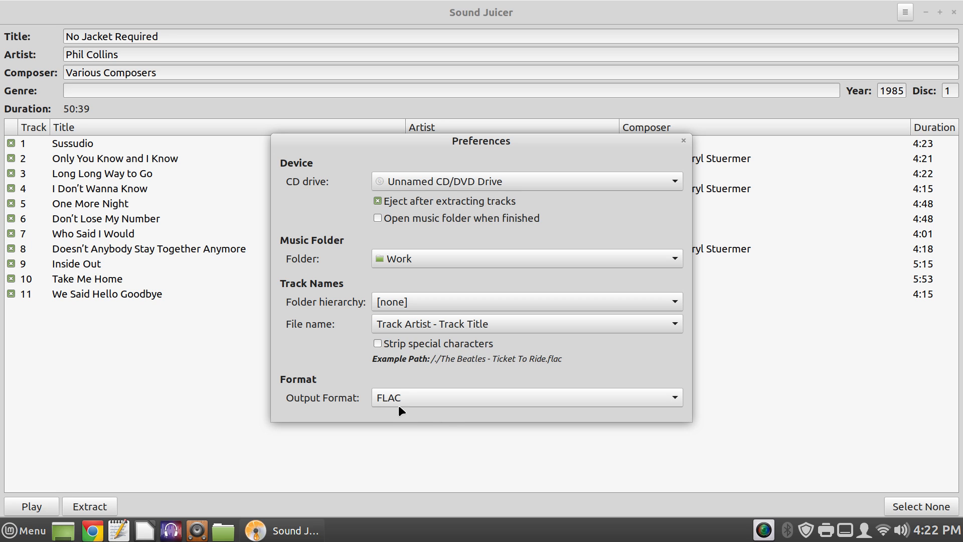
left_click(675, 398)
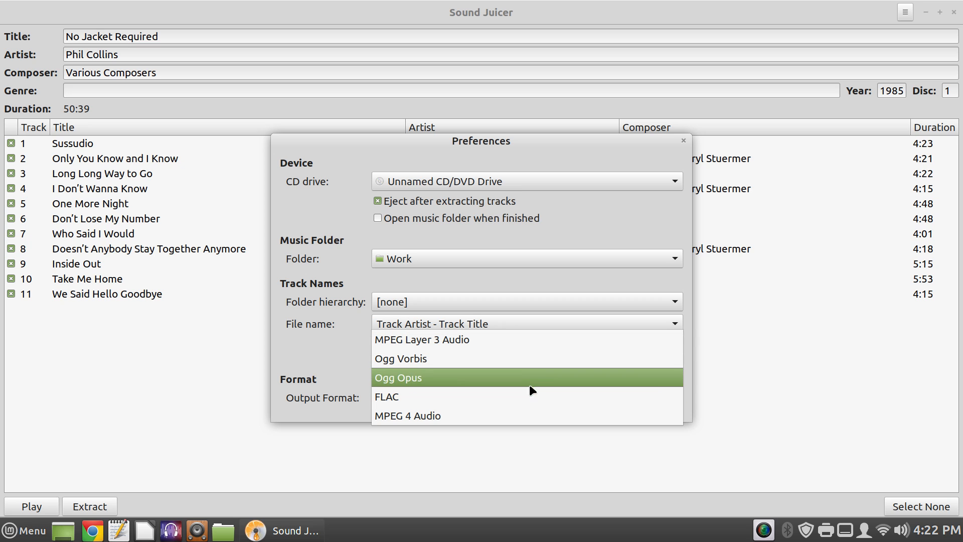
left_click(528, 393)
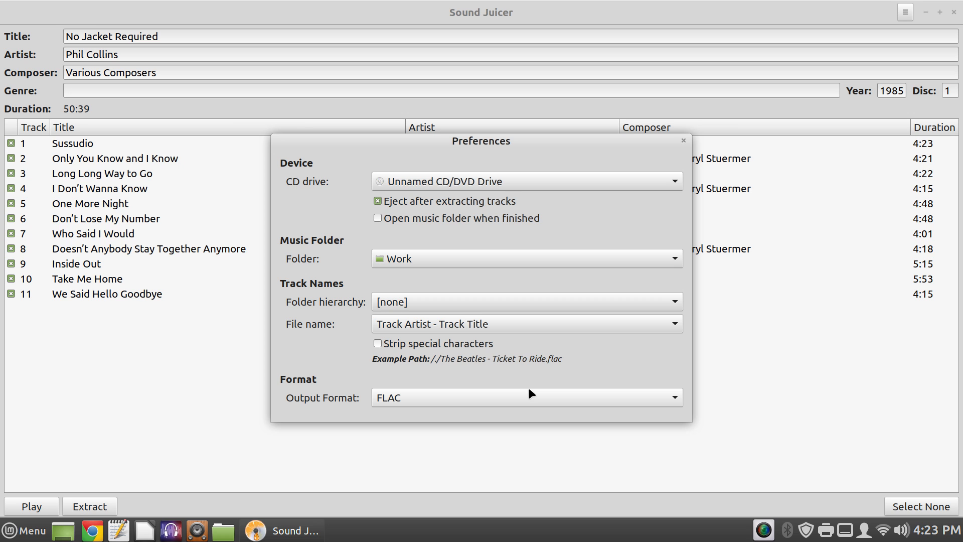
left_click(682, 140)
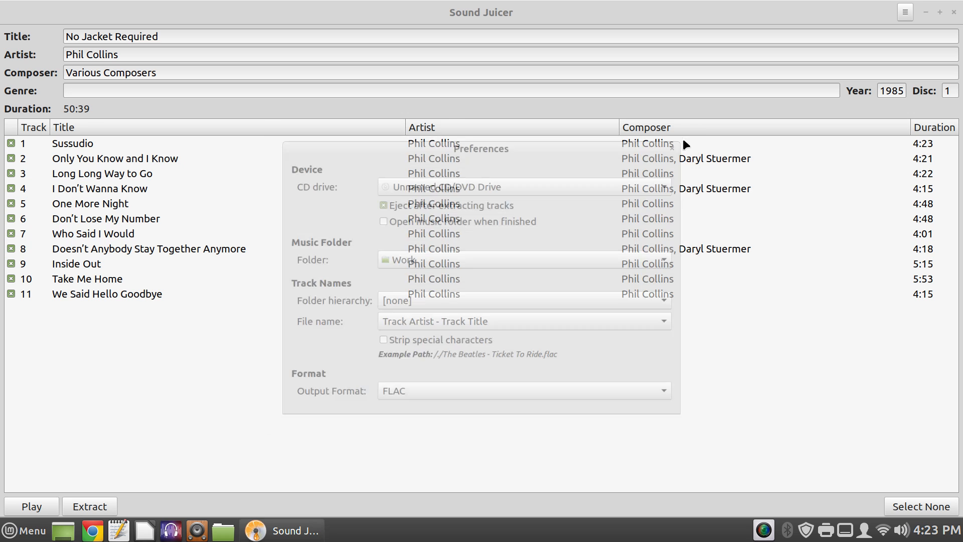
Extract only Sussudio, One More Night and Don't Lose My Number from the No Jacket Required disc.
mouse_move(257, 527)
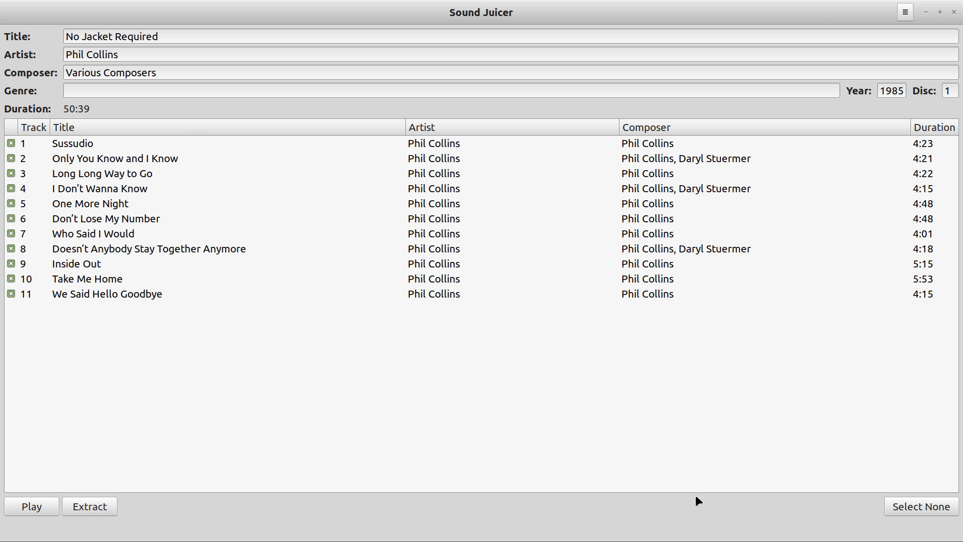
left_click(918, 500)
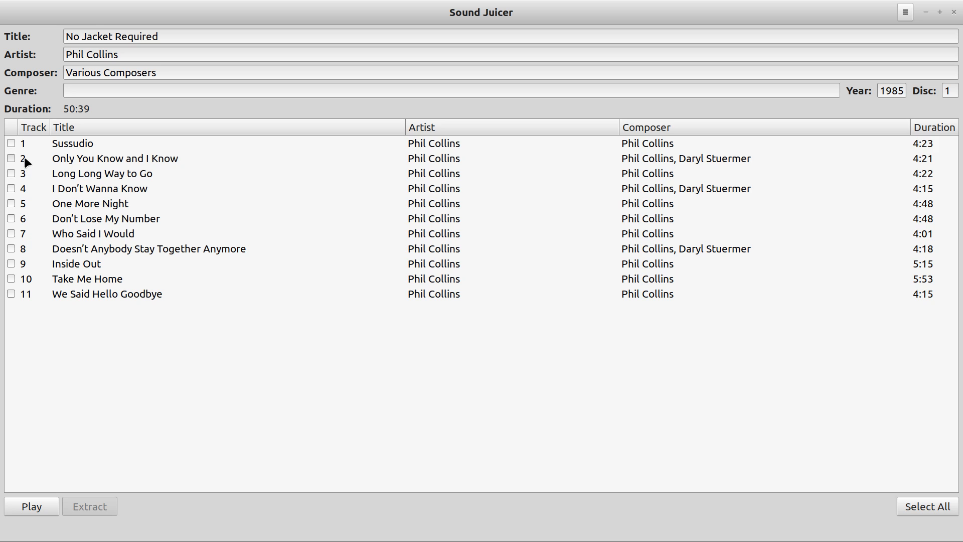
left_click(12, 144)
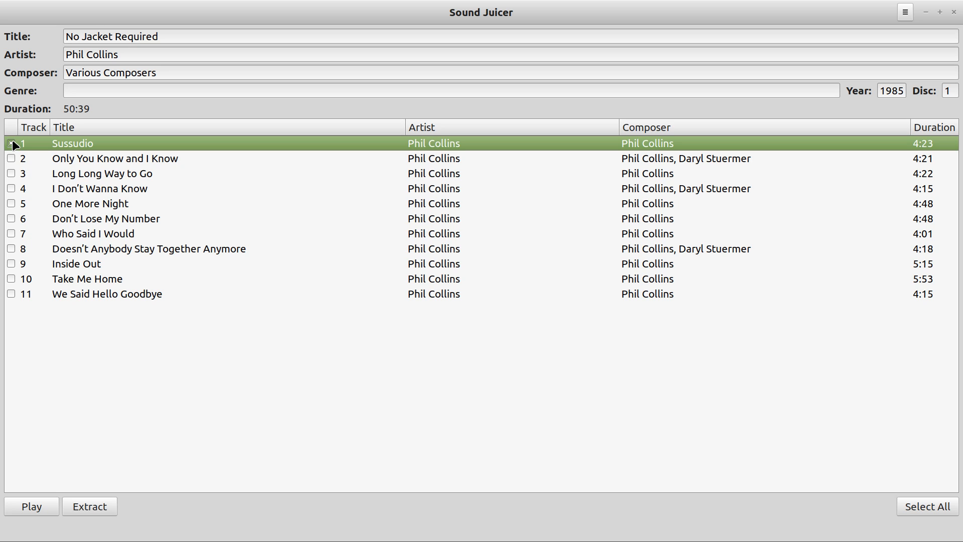
left_click(11, 203)
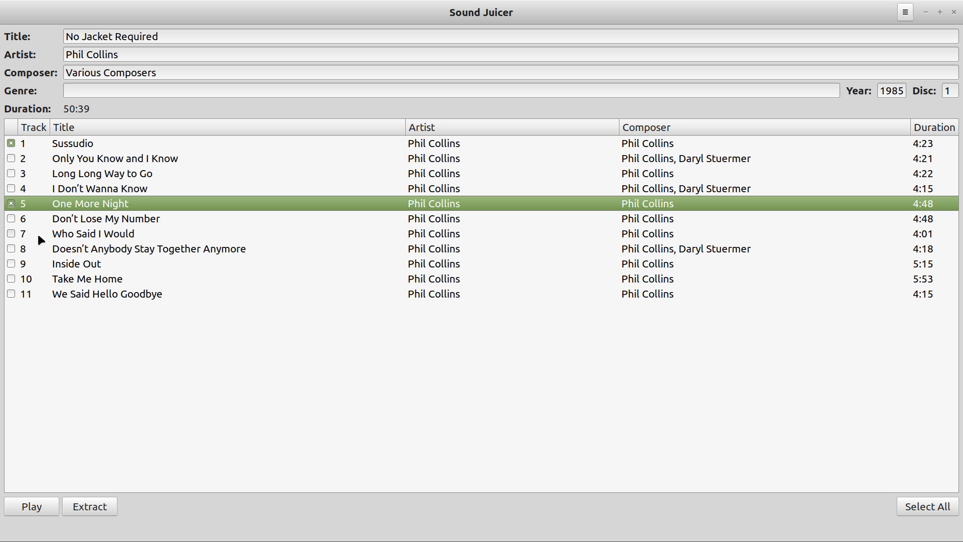
left_click(10, 220)
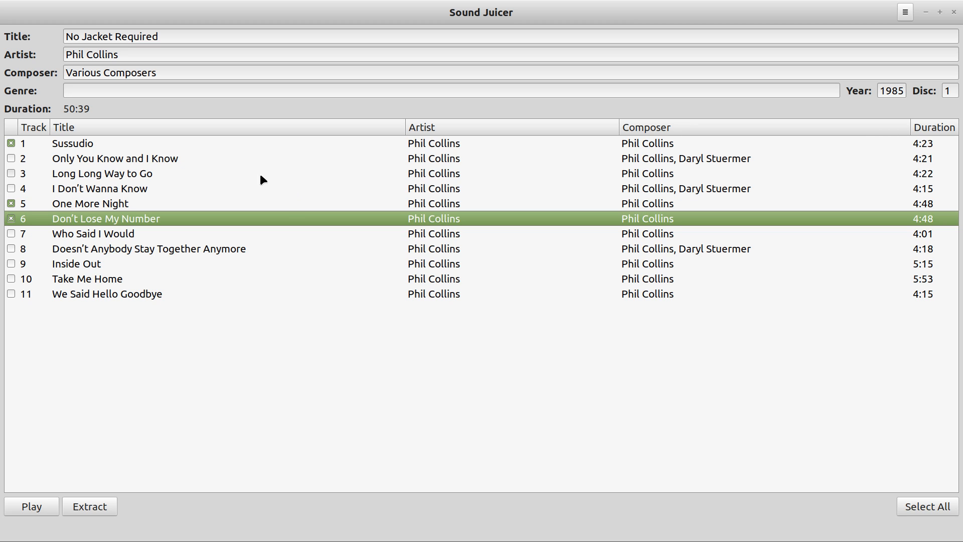
left_click(98, 512)
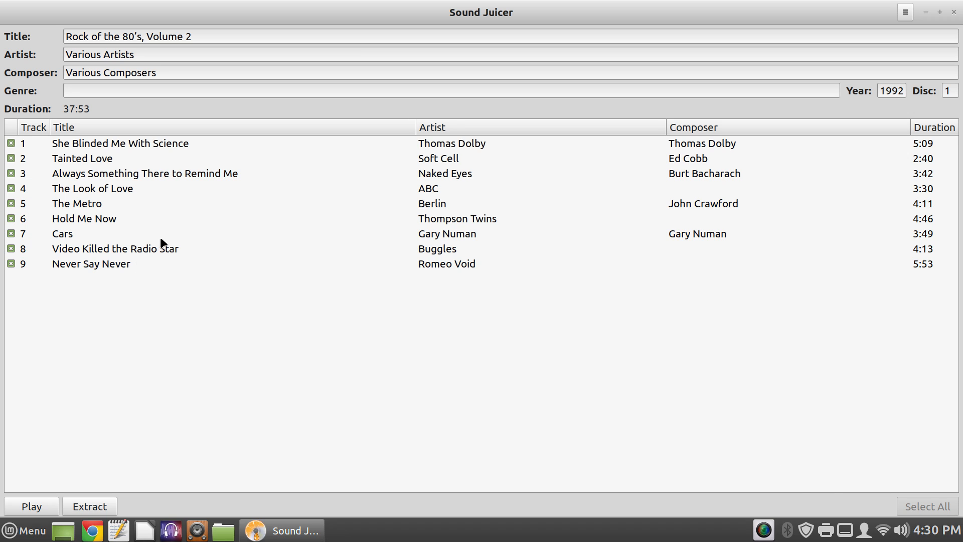
Extract only The Look of Love and Cars from the Rock of the 80's, Volume 2 disc, and quit Sound Juicer.
left_click(11, 143)
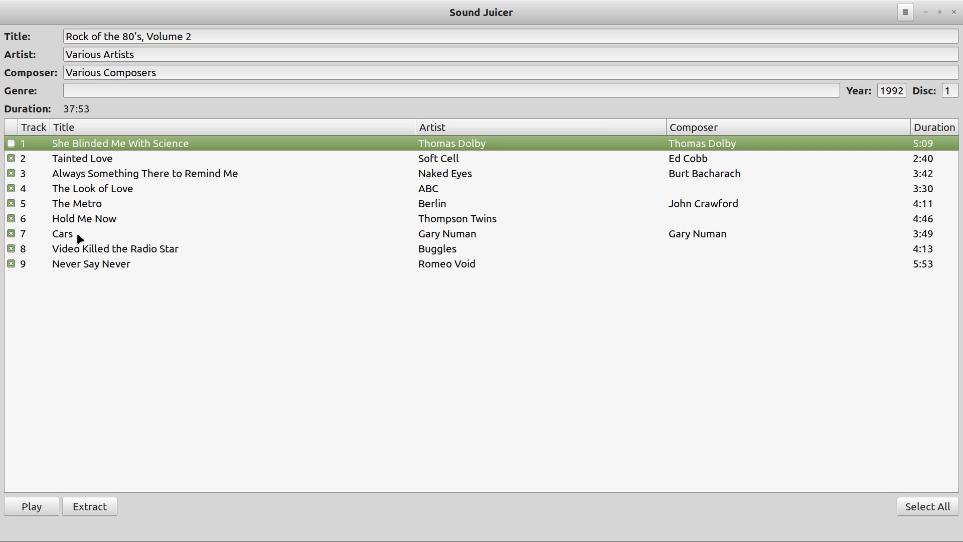
left_click(904, 510)
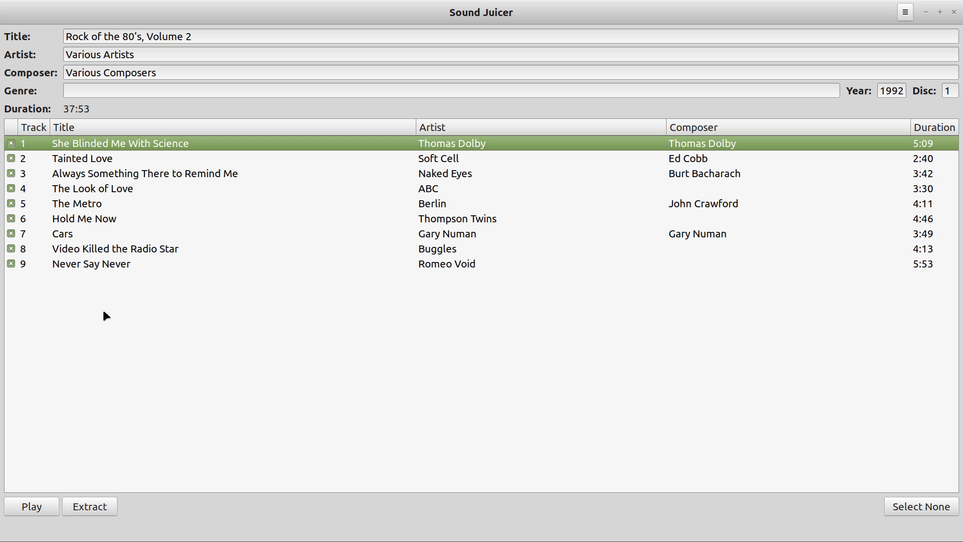
left_click(916, 504)
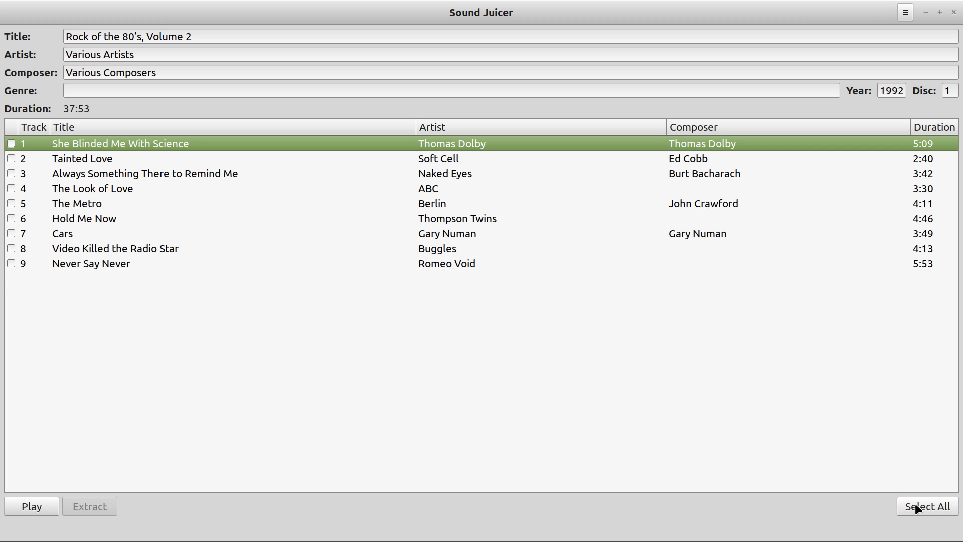
left_click(10, 188)
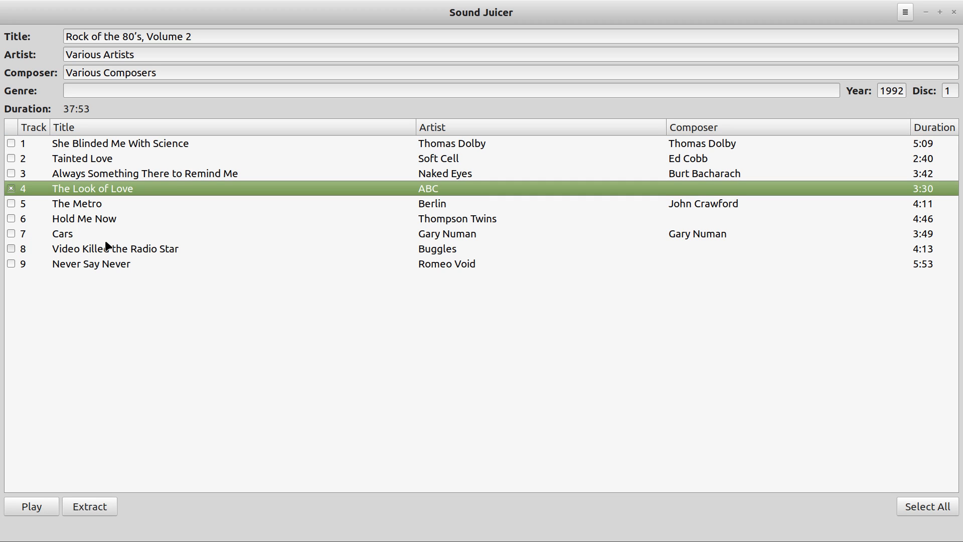
left_click(11, 233)
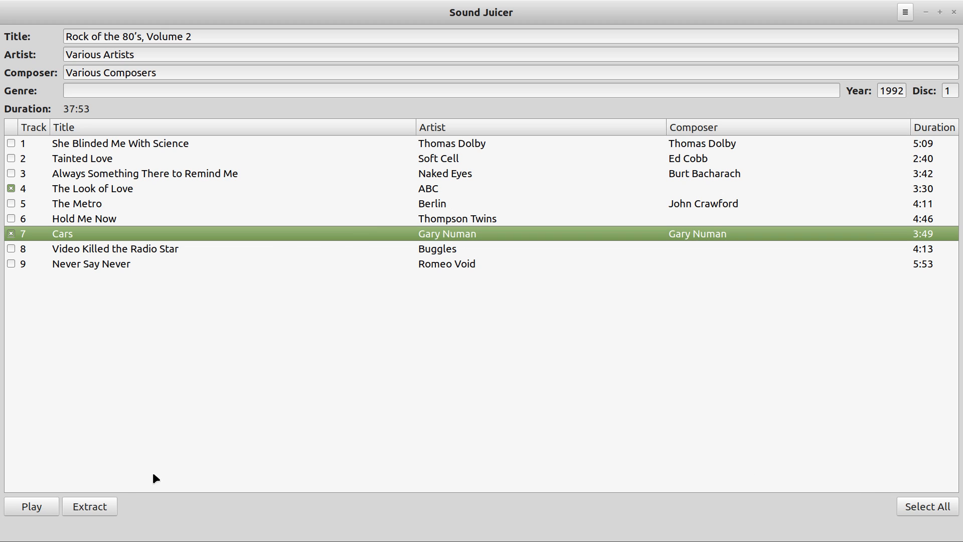
left_click(98, 500)
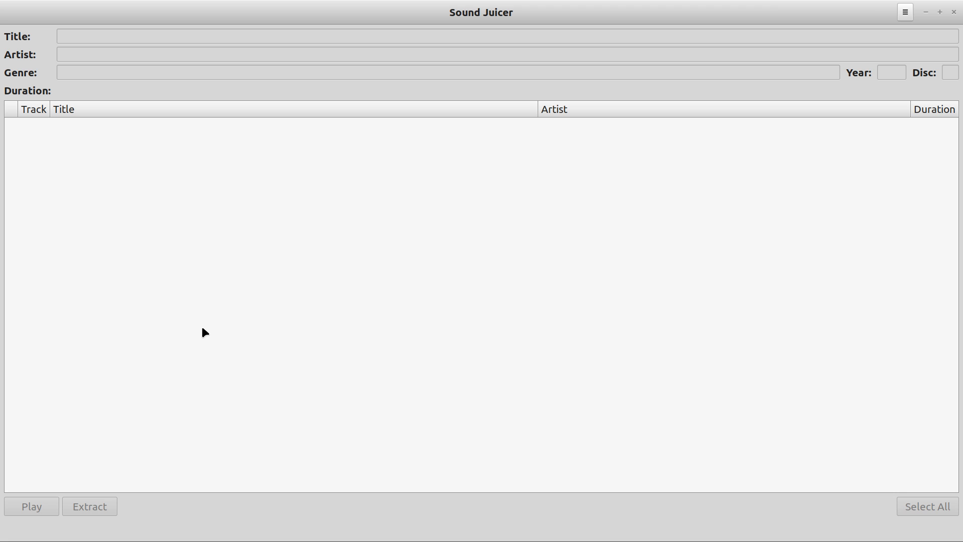
key("ctrl+q")
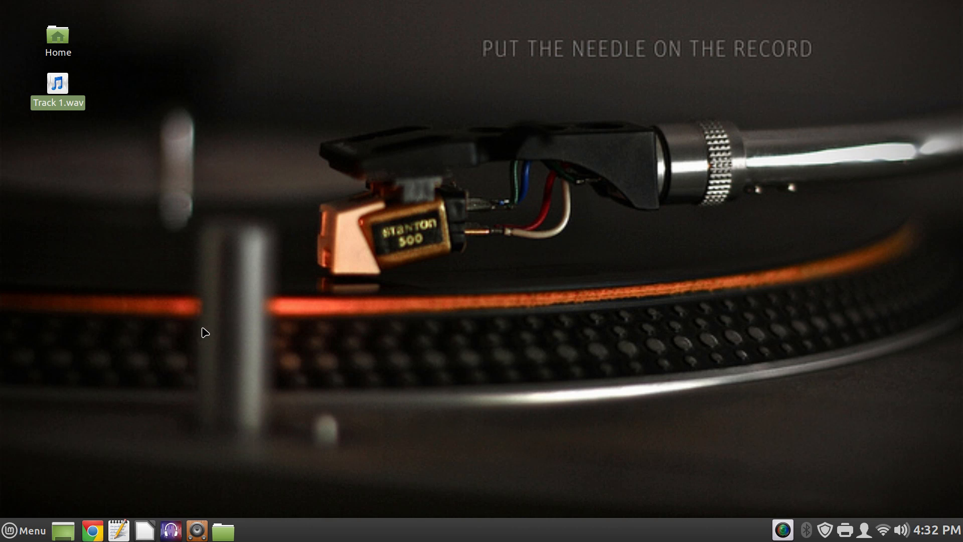
key("super")
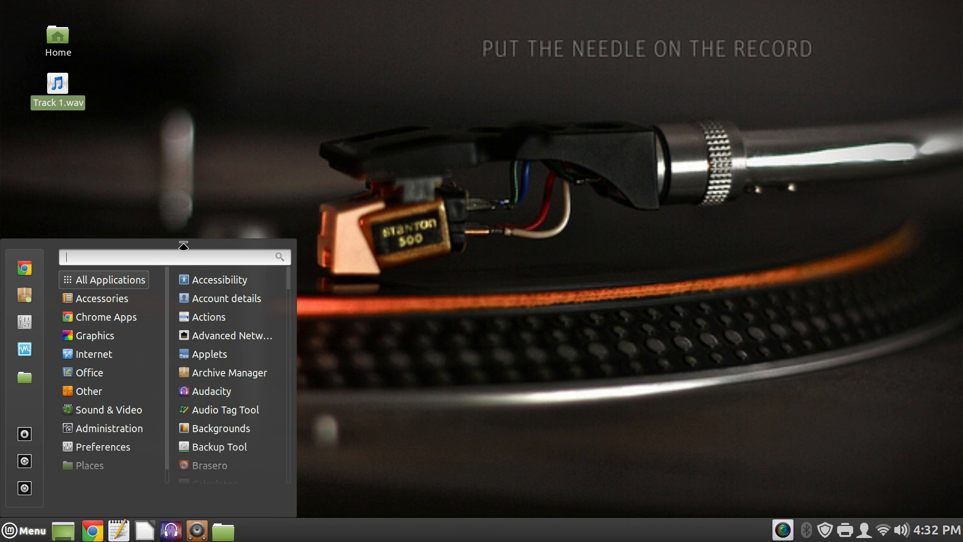
left_click(234, 113)
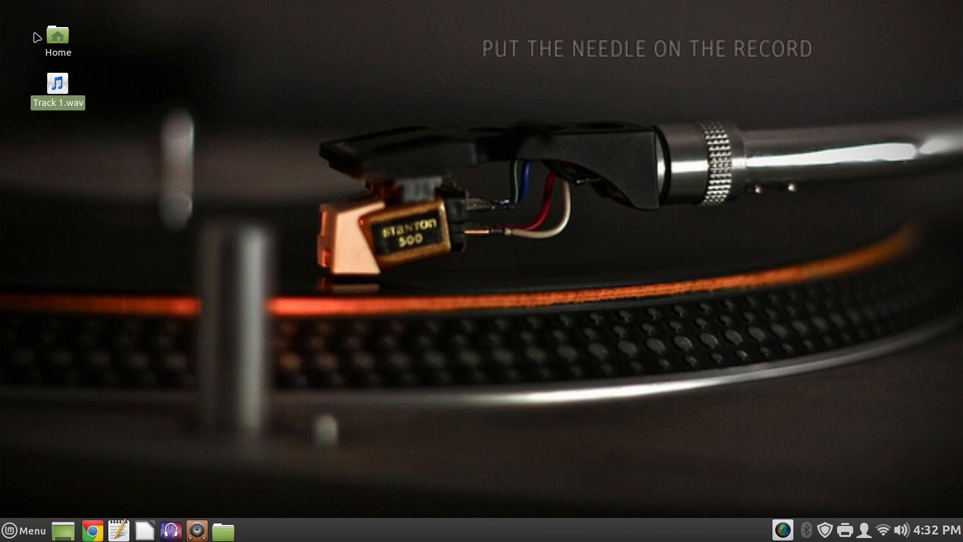
Open ABC - The Look of Love.flac from the Work folder inside the home folder in Audacity.
double_click(52, 54)
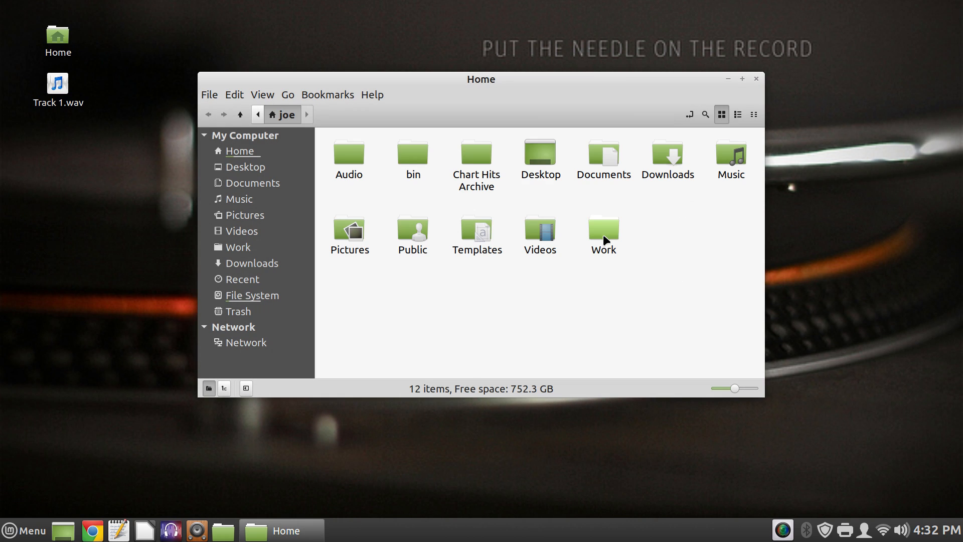
double_click(601, 233)
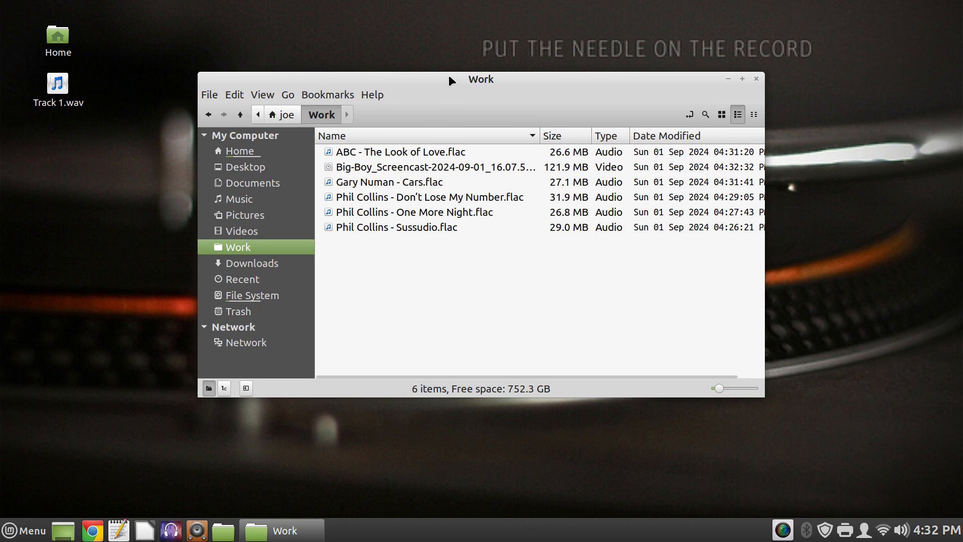
left_click_drag(450, 77, 332, 40)
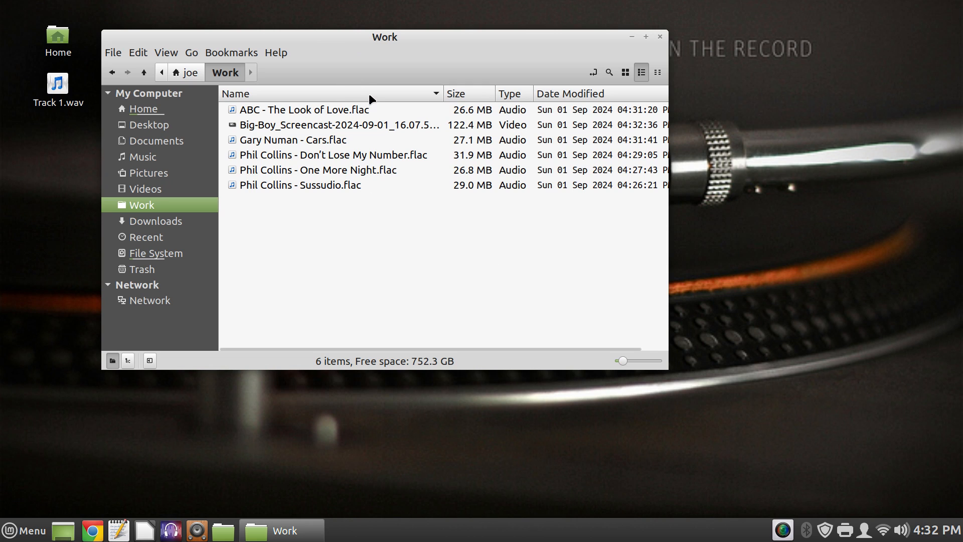
left_click(330, 106)
right_click(328, 107)
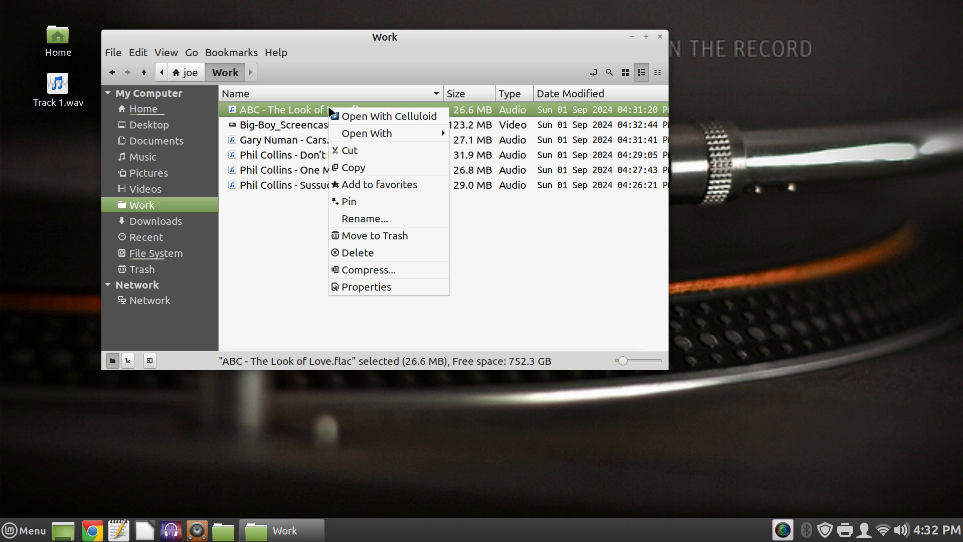
mouse_move(366, 134)
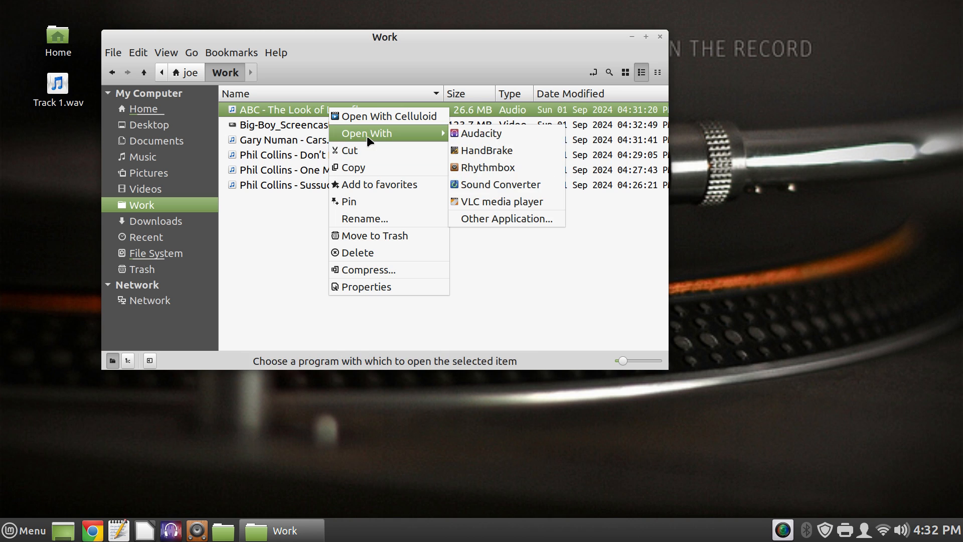
left_click(547, 136)
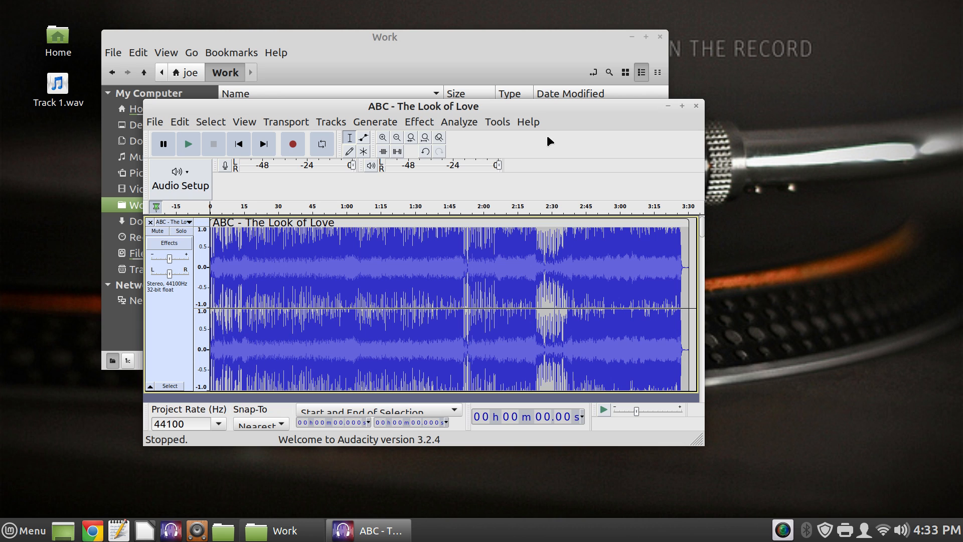
left_click(425, 121)
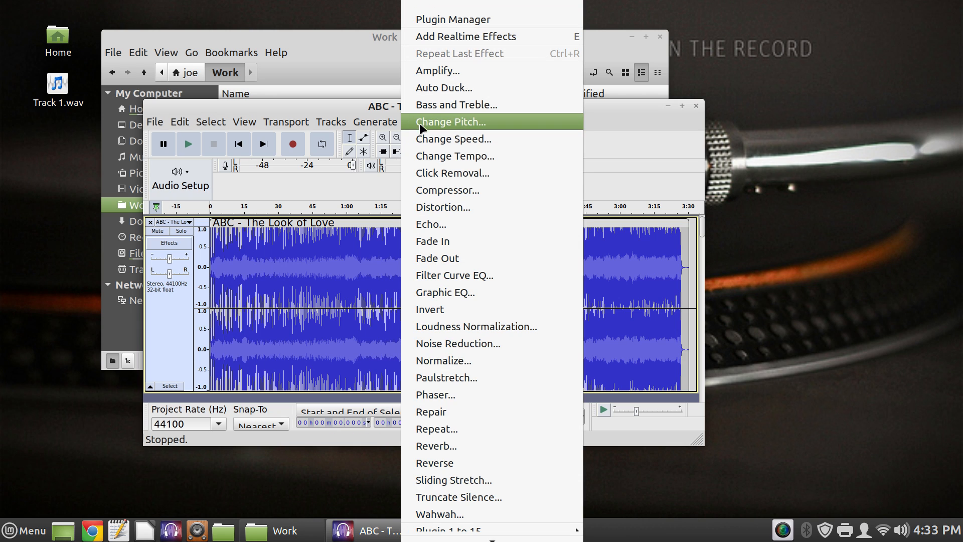
left_click(491, 365)
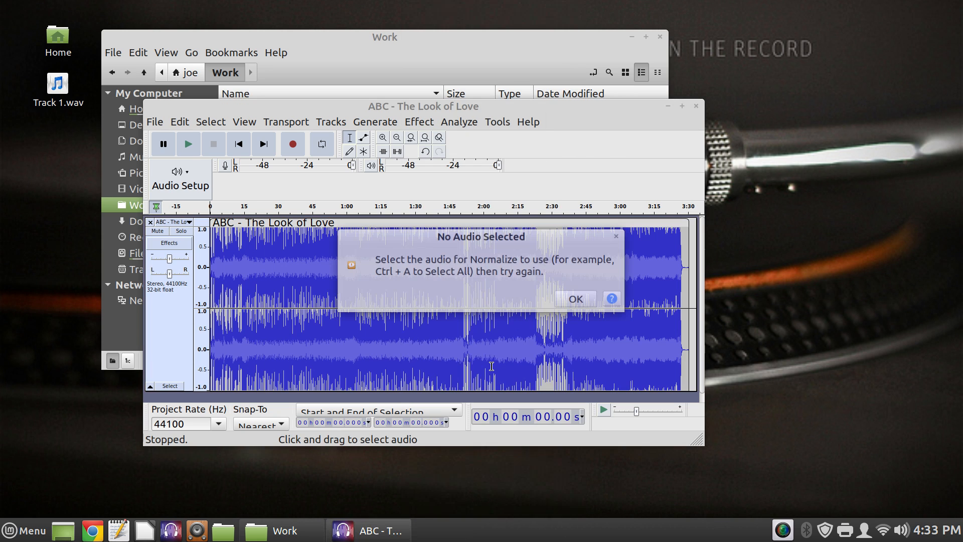
left_click(576, 299)
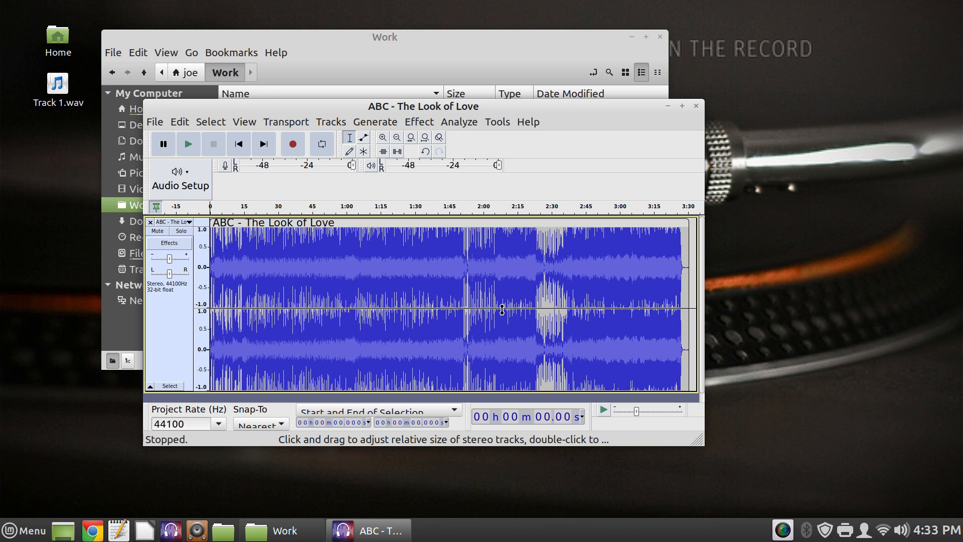
Select the whole The Look of Love clip and normalize its peak amplitude to -1.0 dB.
double_click(442, 231)
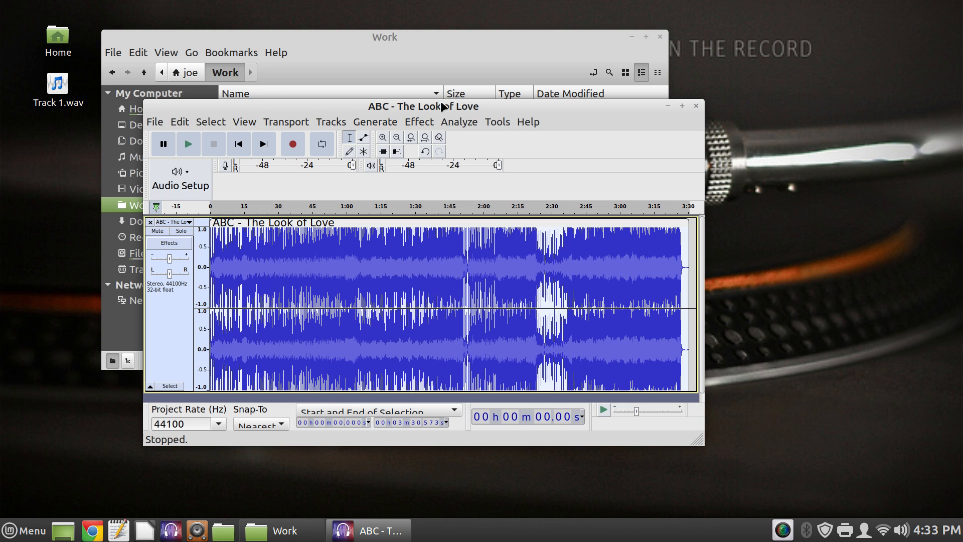
left_click(419, 122)
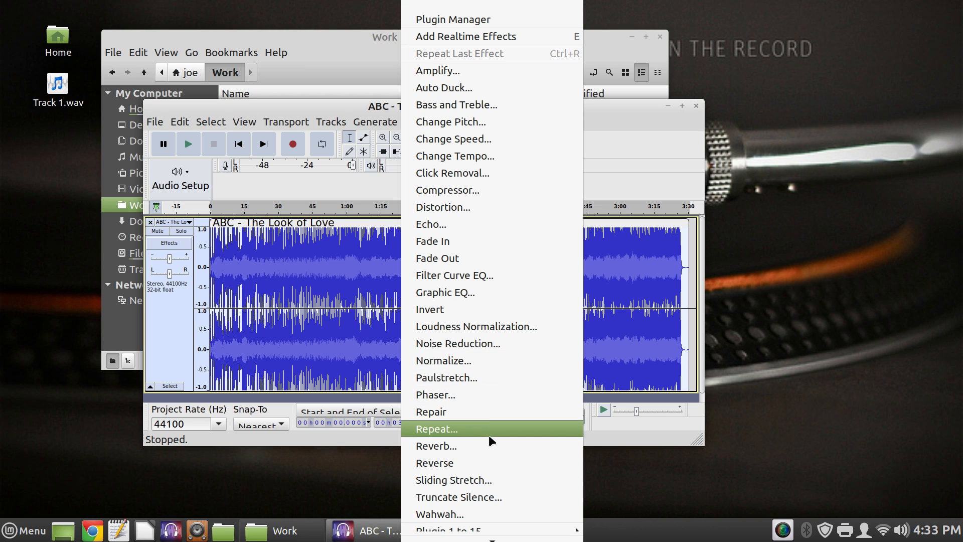
left_click(504, 361)
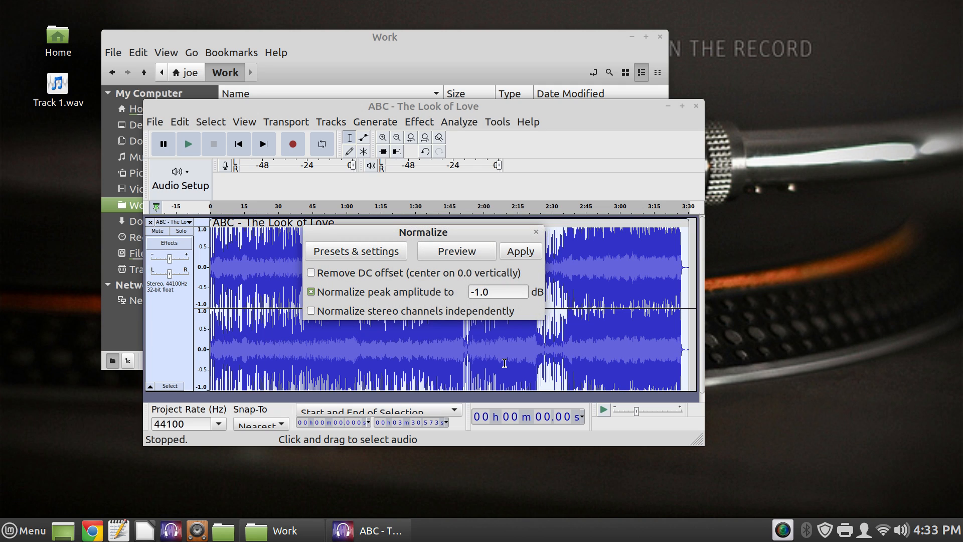
left_click(519, 256)
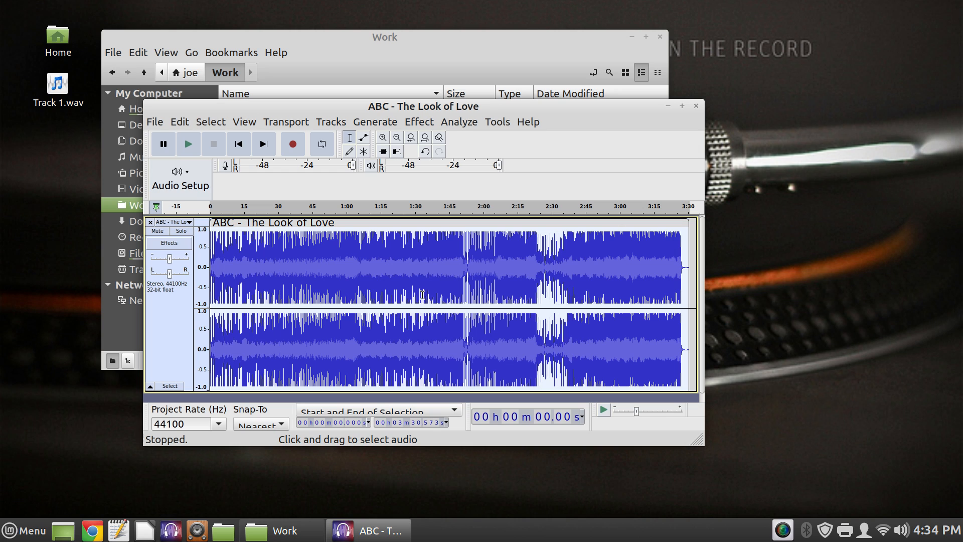
Delete about 0.3 s of silence from the very start of The Look of Love, in two passes.
left_click(316, 285)
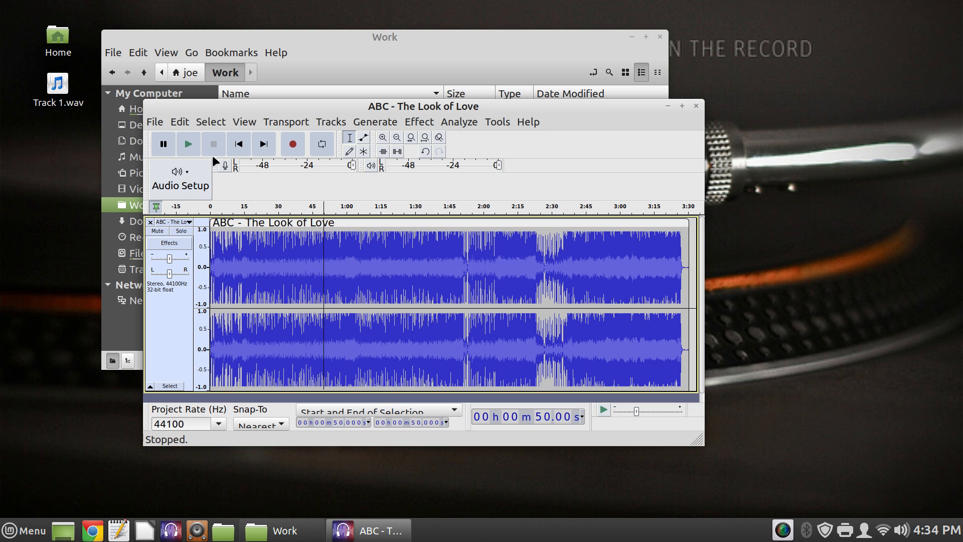
left_click(239, 144)
scroll(408, 294, "up", 7)
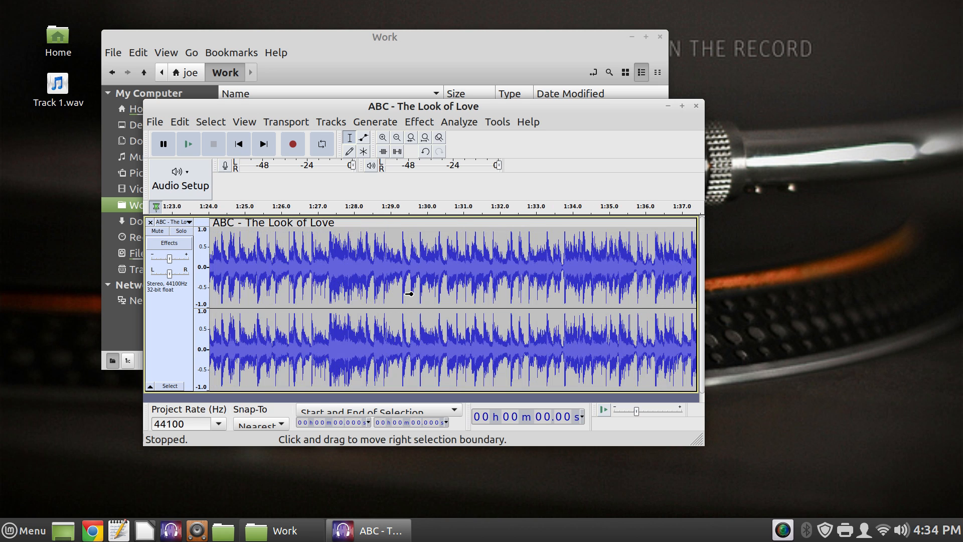
left_click(238, 144)
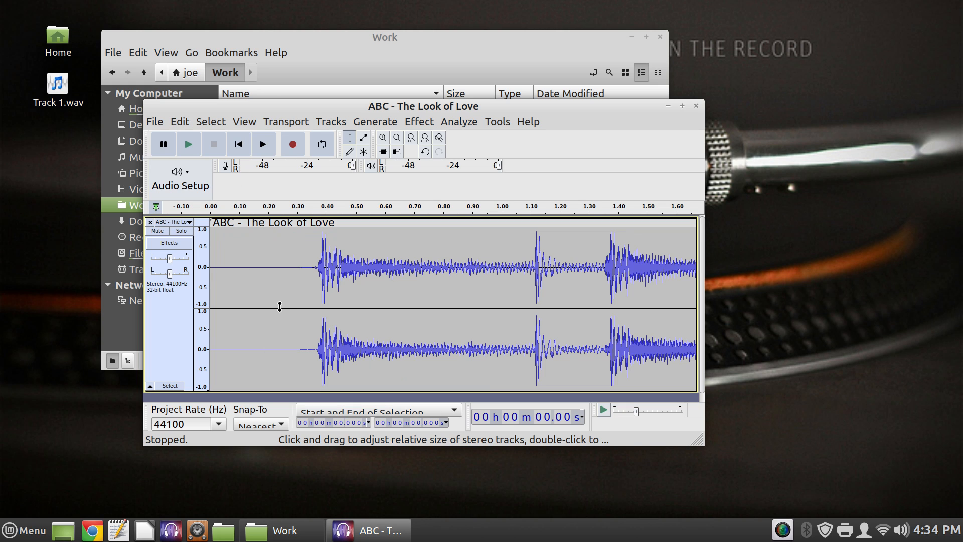
scroll(276, 306, "down", 3)
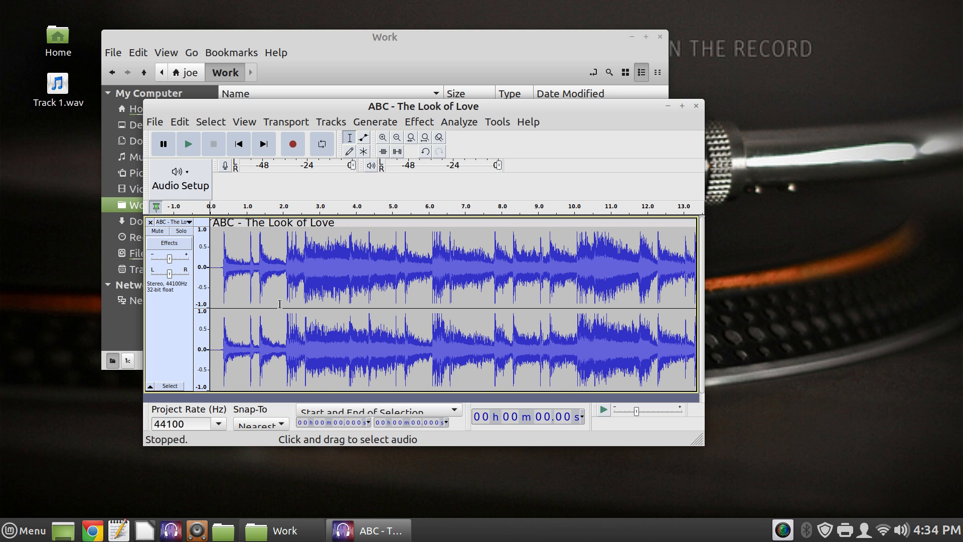
scroll(274, 307, "up", 2)
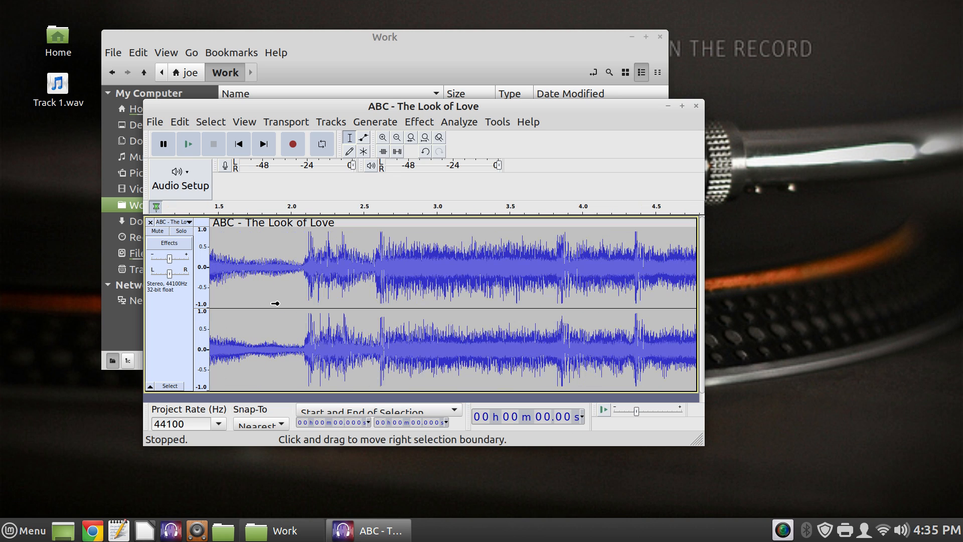
left_click(238, 144)
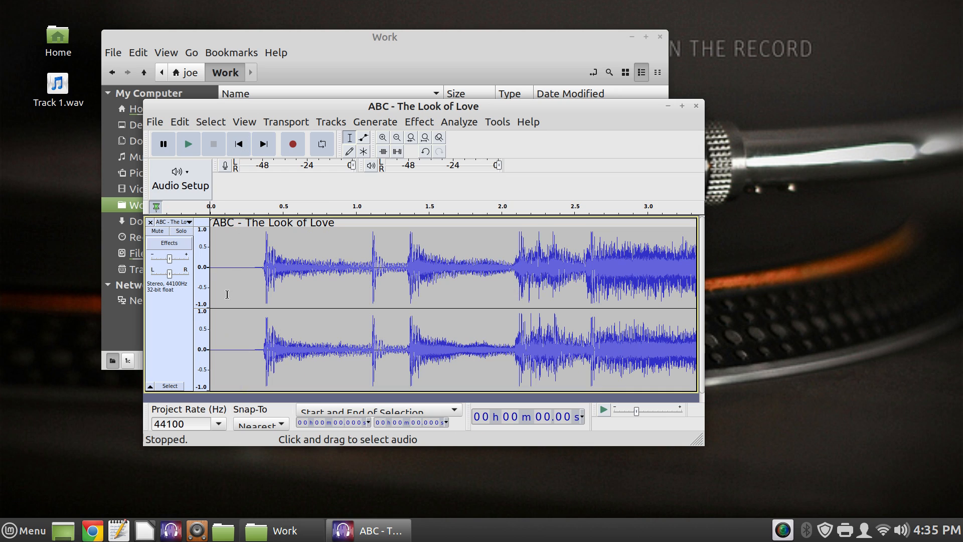
left_click_drag(237, 289, 17, 286)
key("Delete")
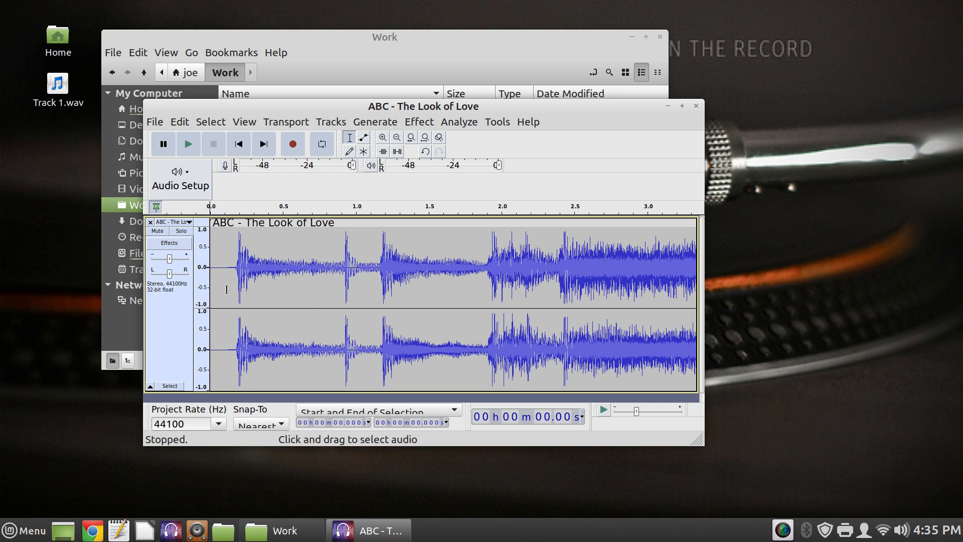
left_click_drag(226, 292, 203, 292)
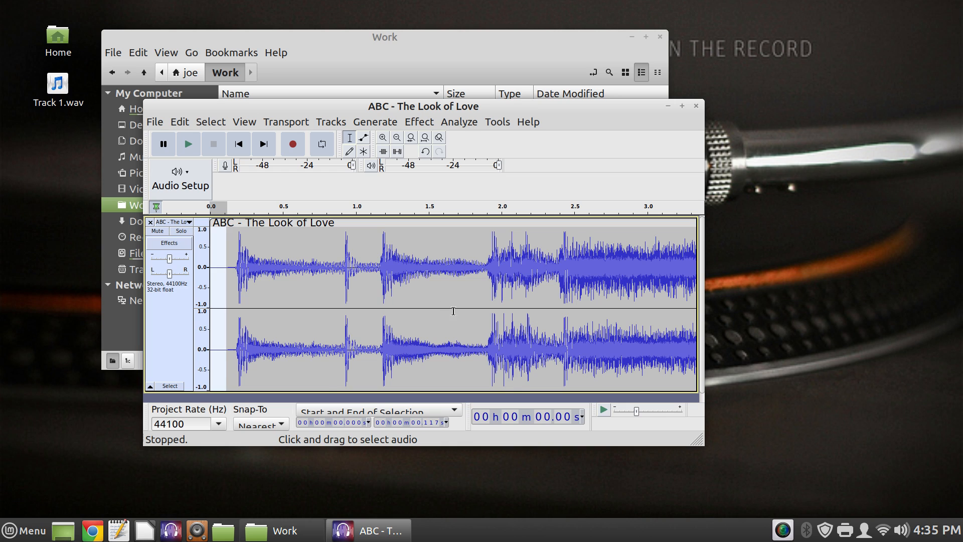
key("Delete")
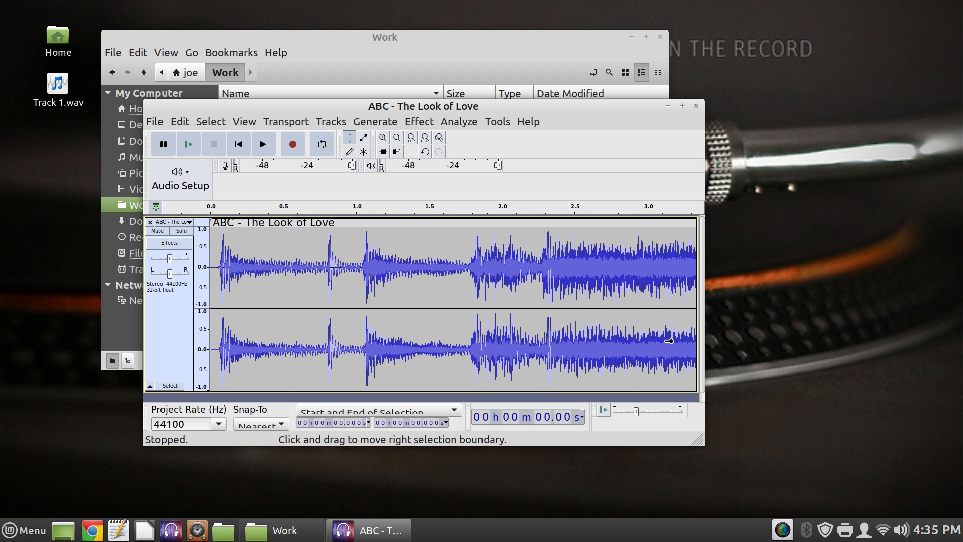
scroll(668, 341, "down", 1)
scroll(669, 341, "down", 3)
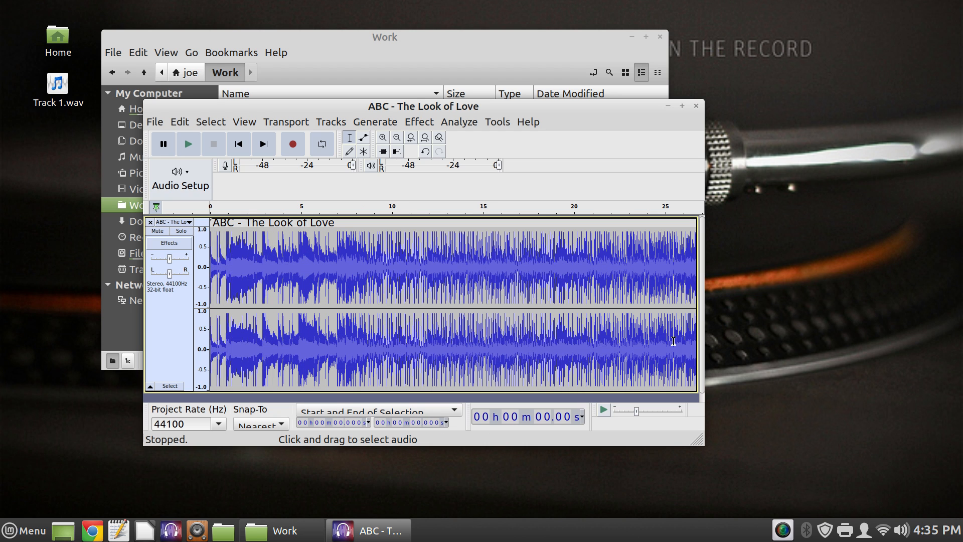
key("ctrl+f")
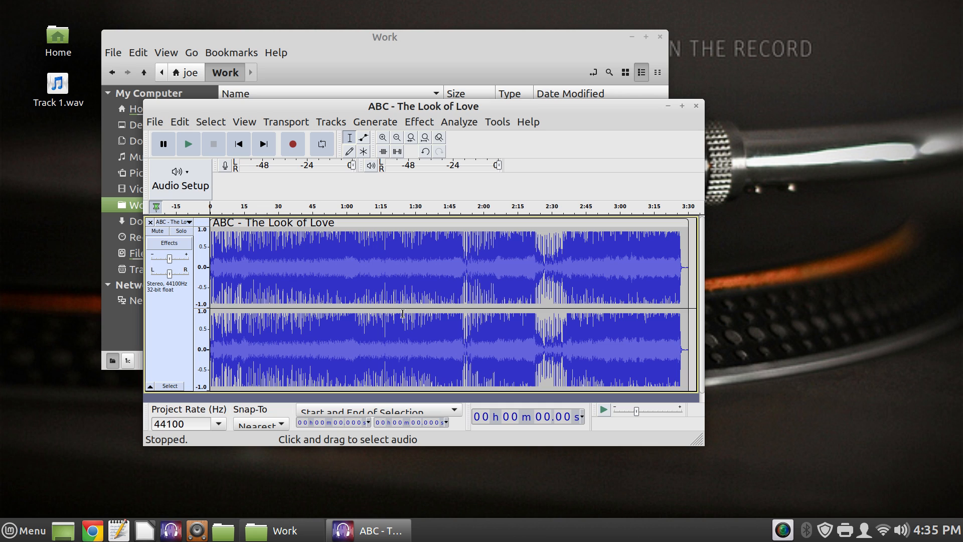
left_click(421, 279)
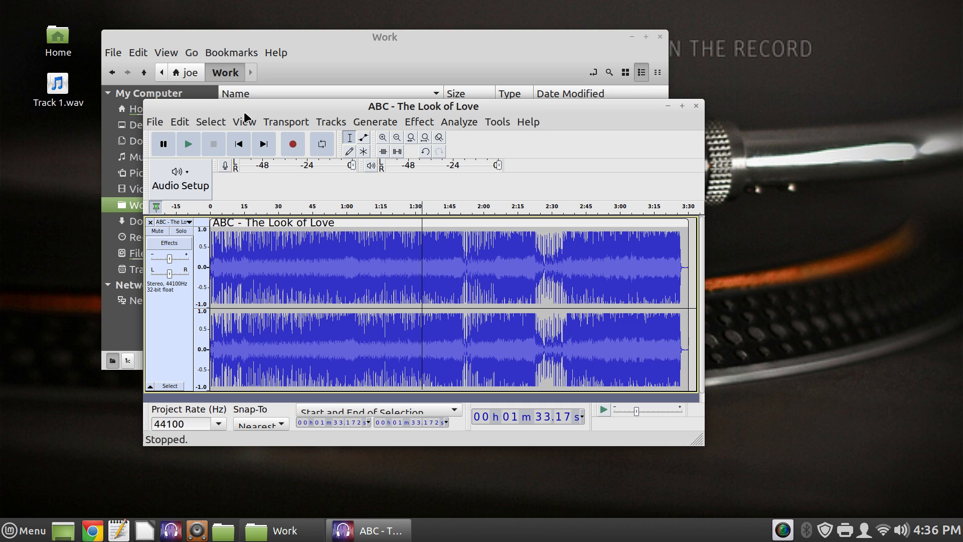
Open Phil Collins - One More Night.flac from the Work folder in Audacity and restore its maximized window to a smaller size.
left_click(421, 40)
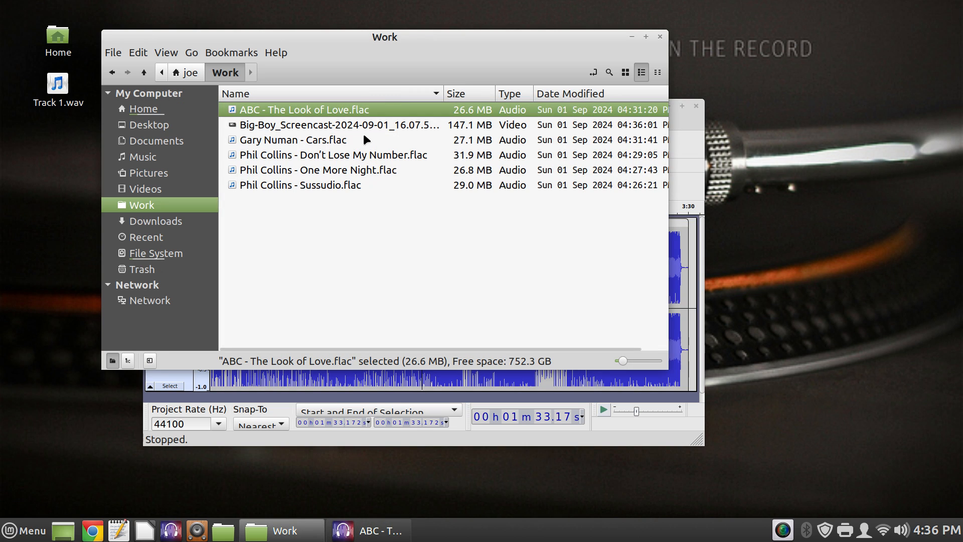
right_click(354, 167)
mouse_move(441, 195)
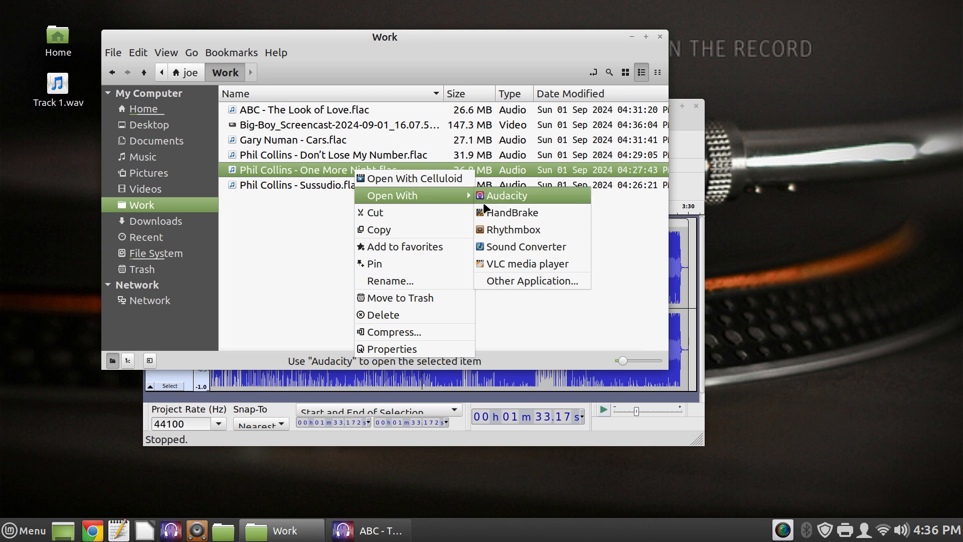
left_click(511, 202)
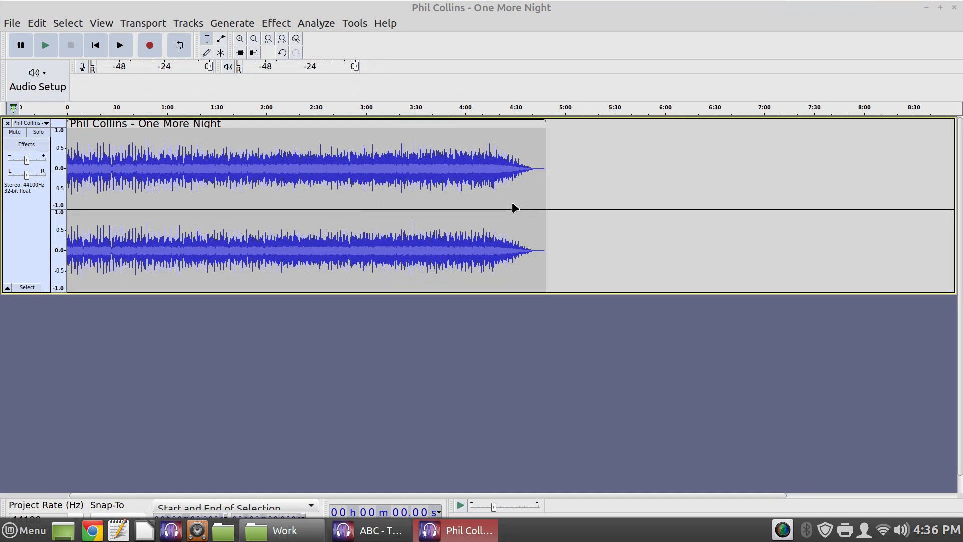
double_click(579, 7)
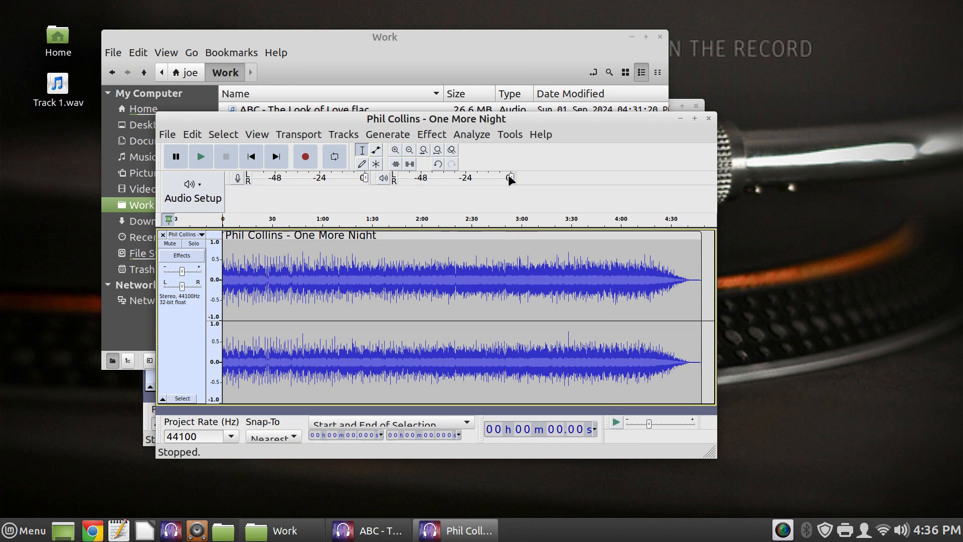
Select the whole One More Night clip and normalize its peak amplitude to -1.0 dB.
double_click(480, 329)
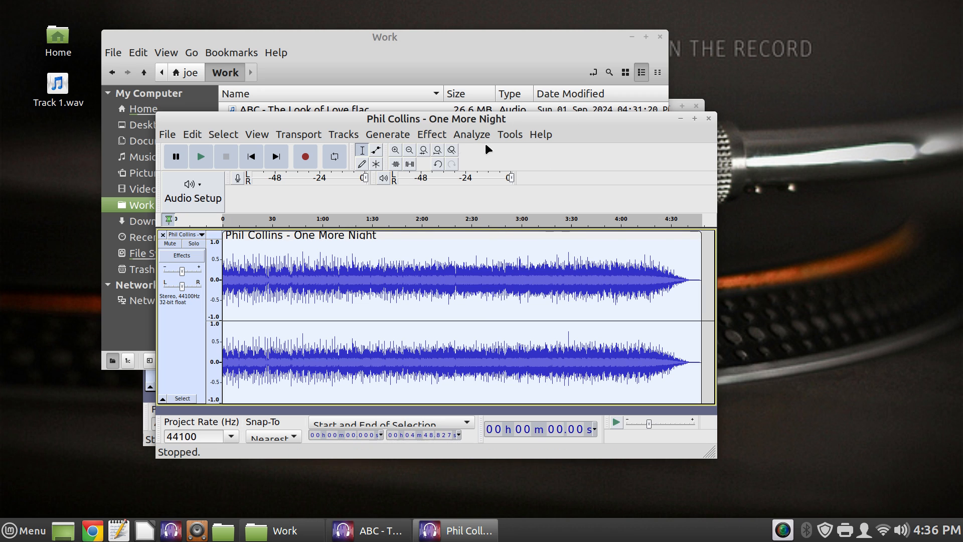
left_click(432, 134)
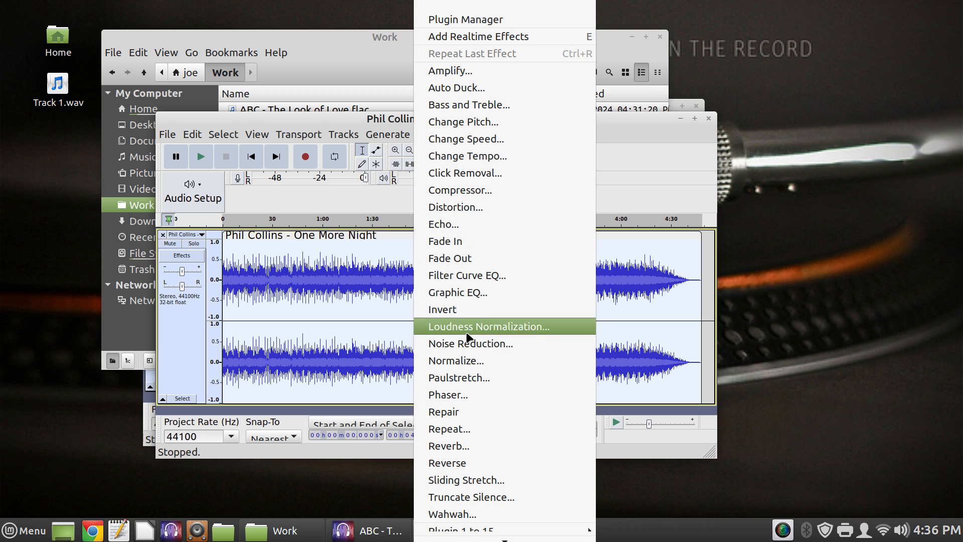
left_click(489, 365)
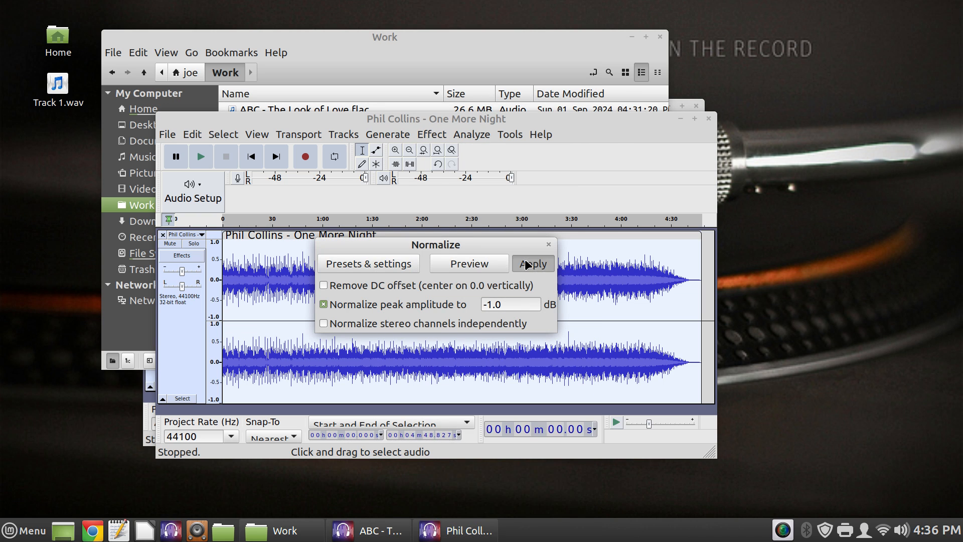
left_click(525, 258)
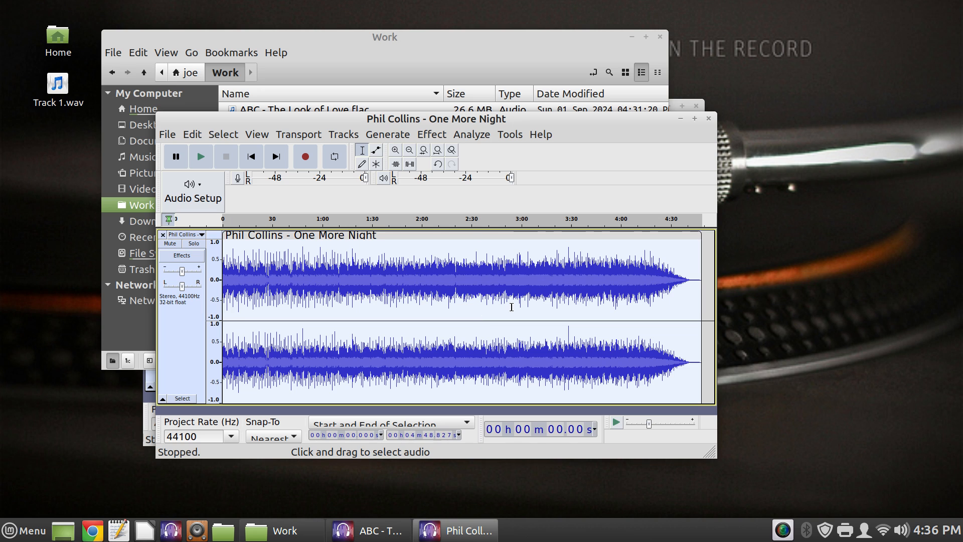
Examine the settings of the Normalize, Amplify, Loudness Normalization, and Bass and Treble effects without applying any of them.
left_click(423, 133)
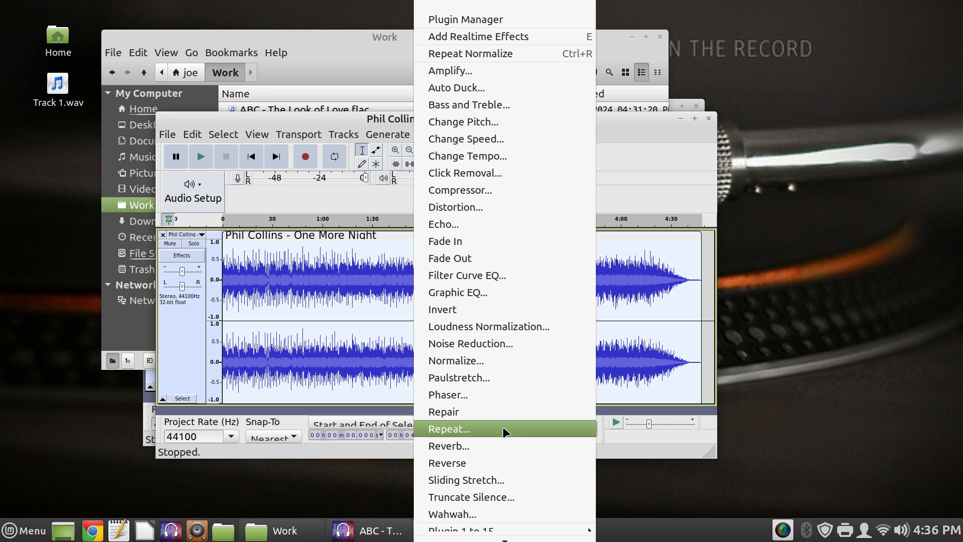
left_click(510, 364)
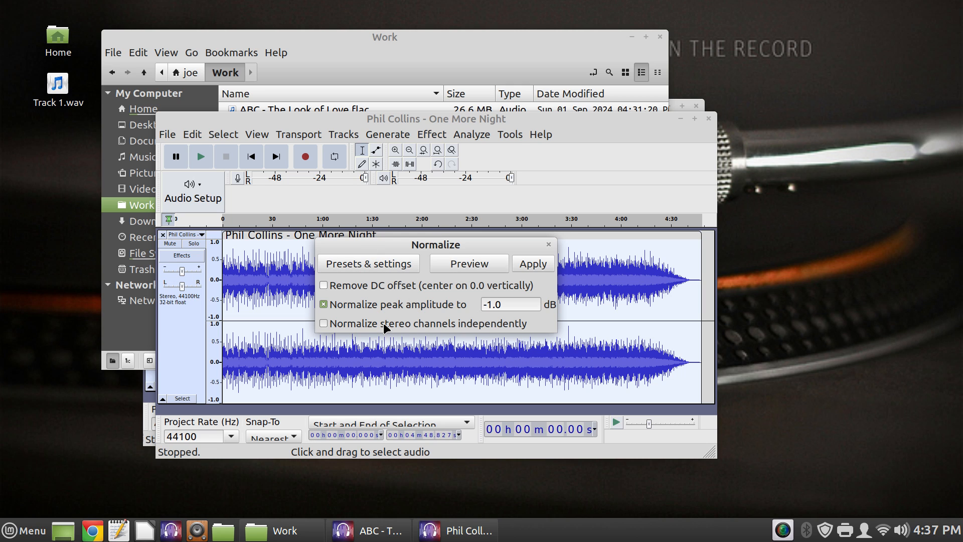
left_click(549, 244)
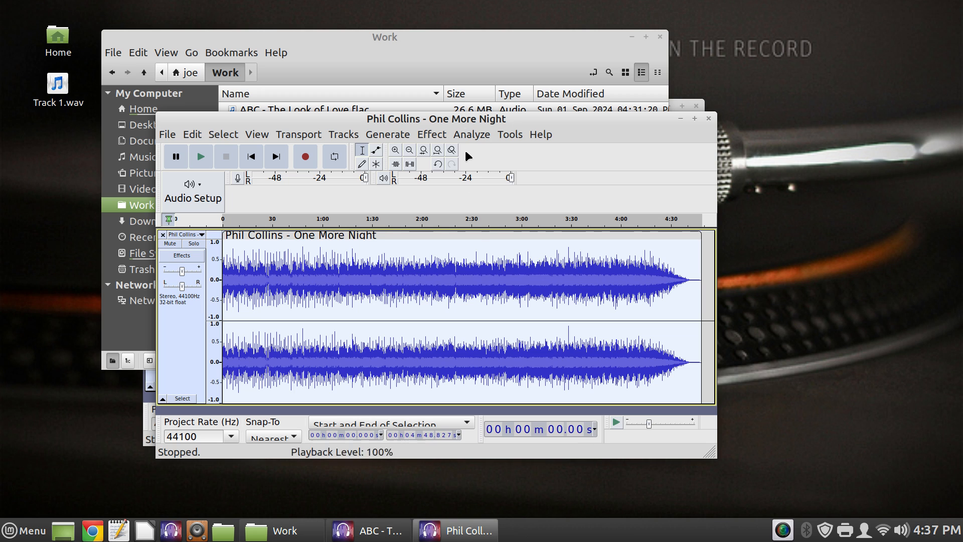
left_click(430, 135)
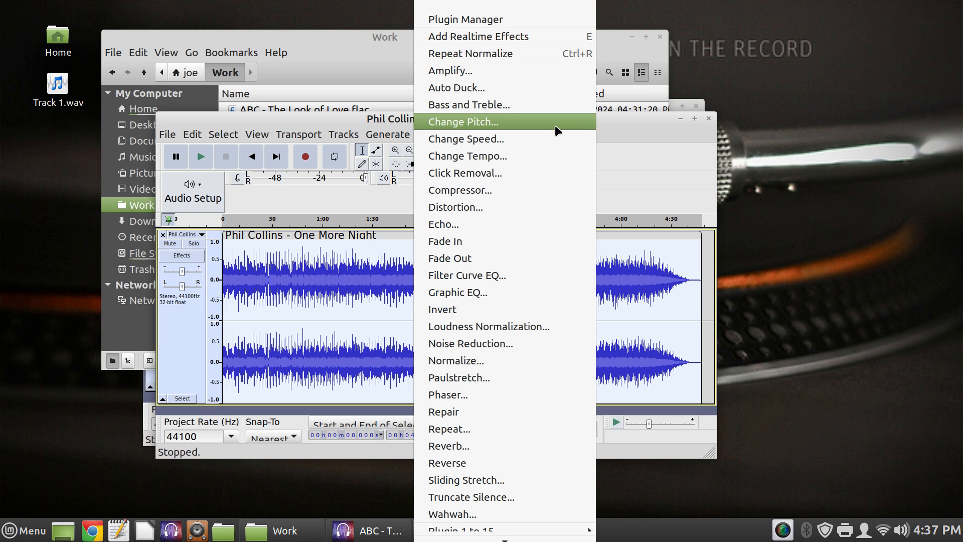
left_click(541, 73)
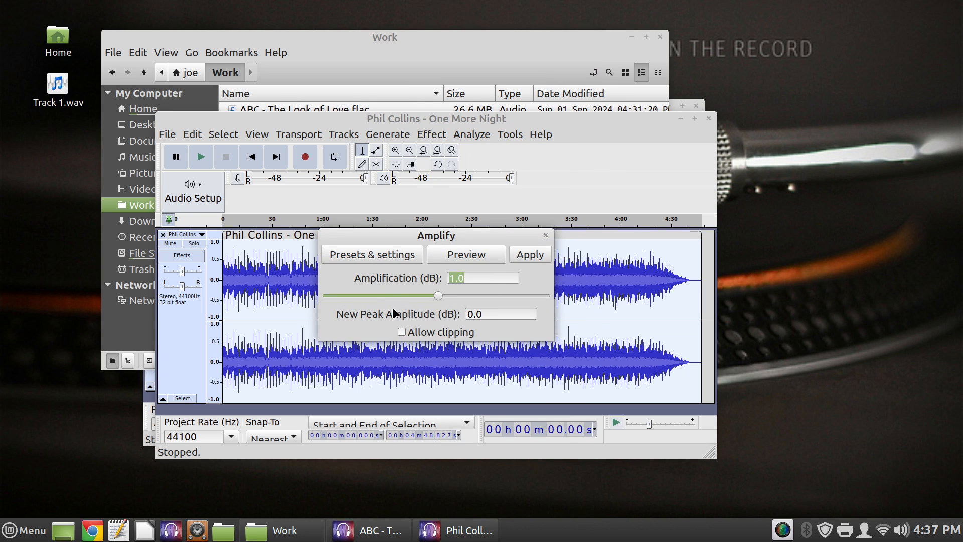
left_click(545, 234)
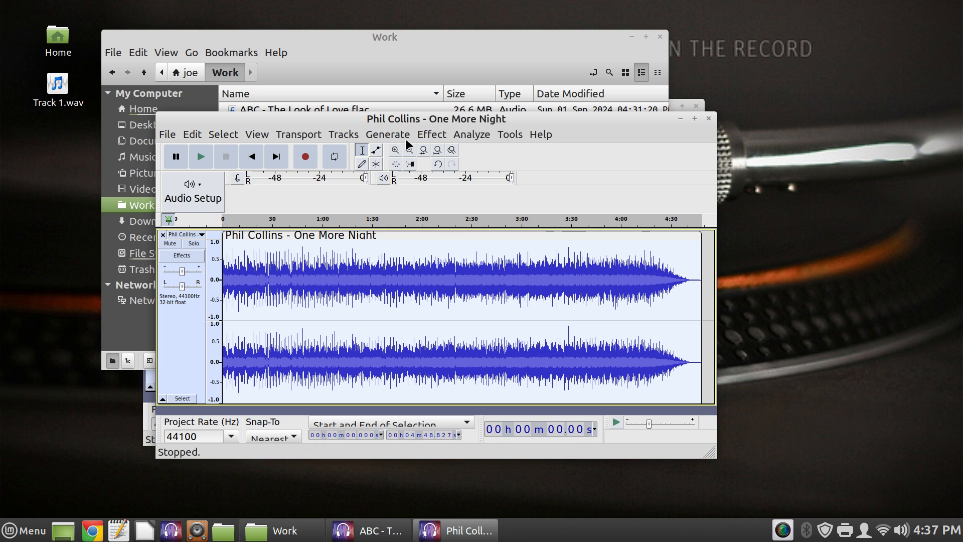
left_click(425, 134)
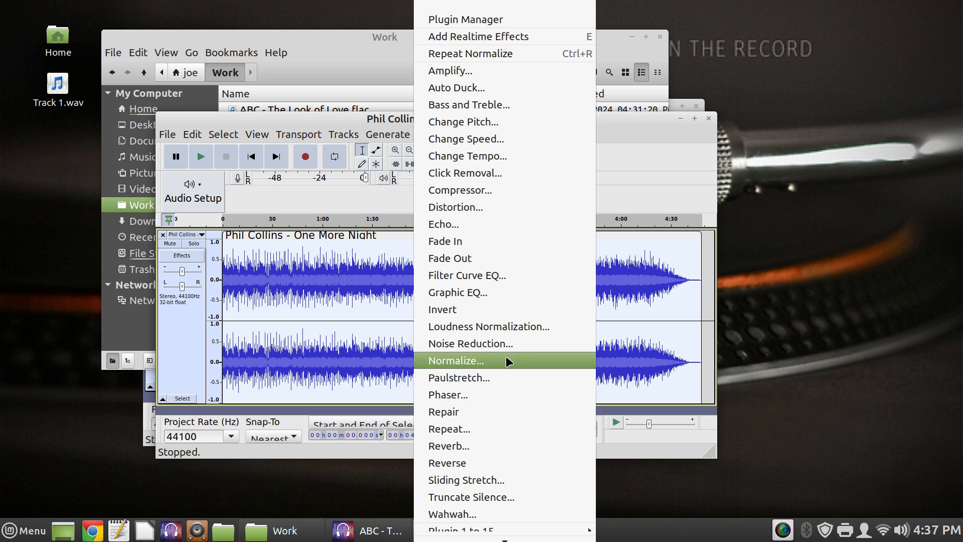
left_click(510, 326)
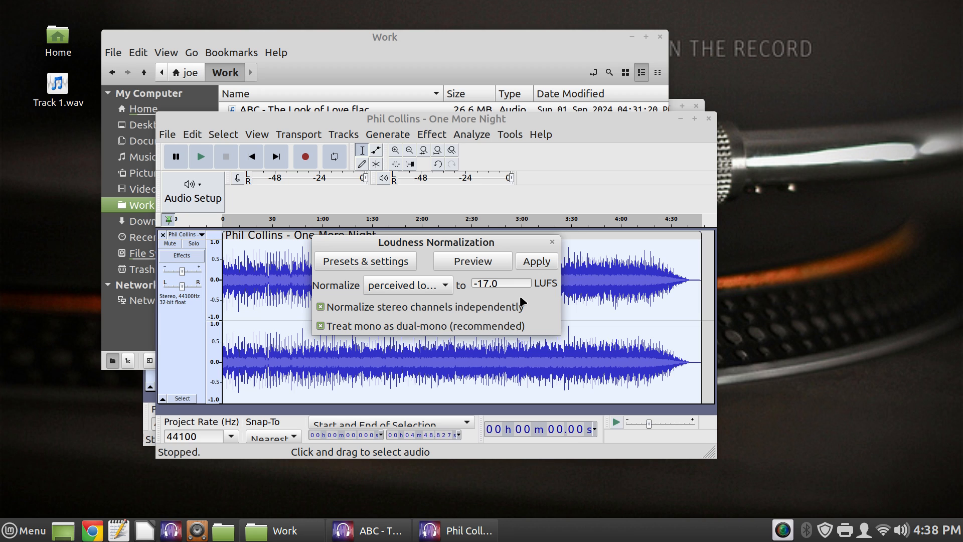
left_click(552, 242)
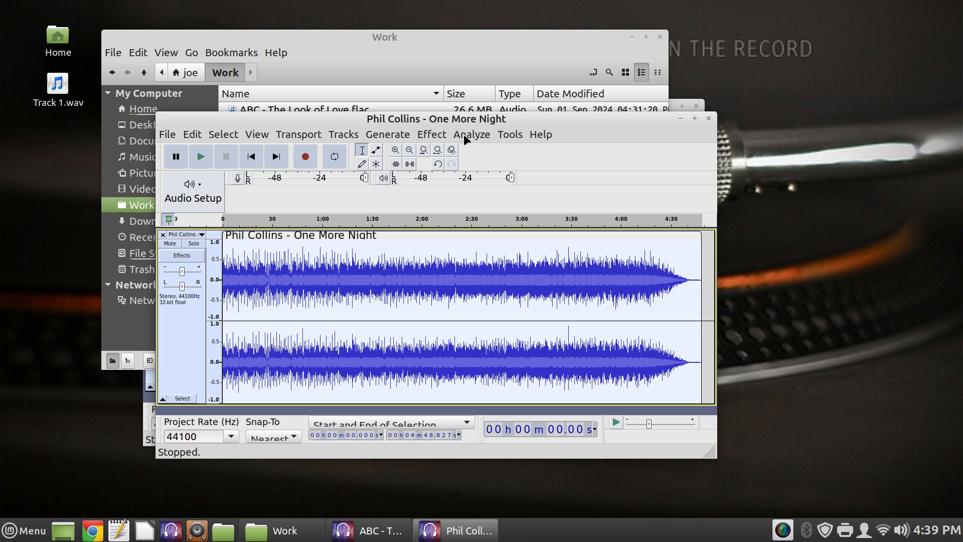
left_click(444, 131)
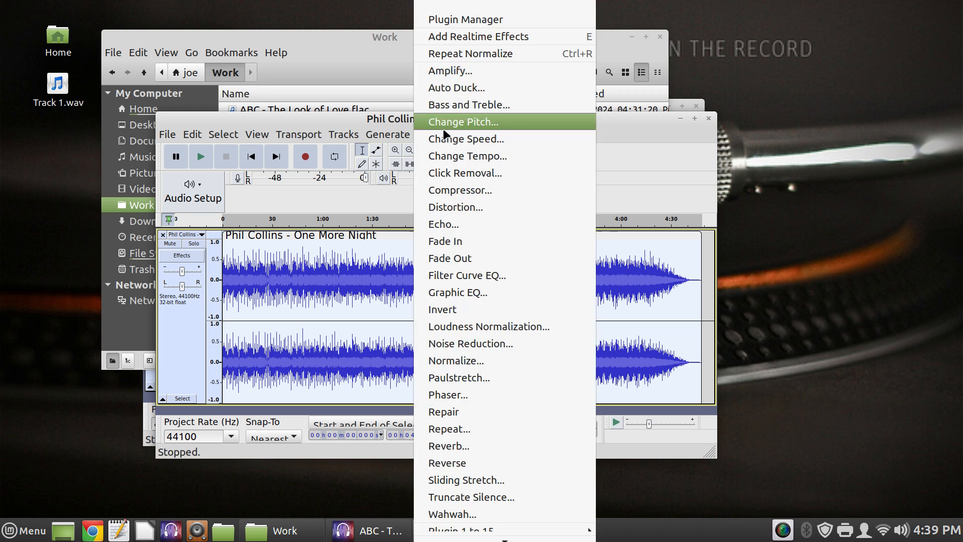
left_click(530, 104)
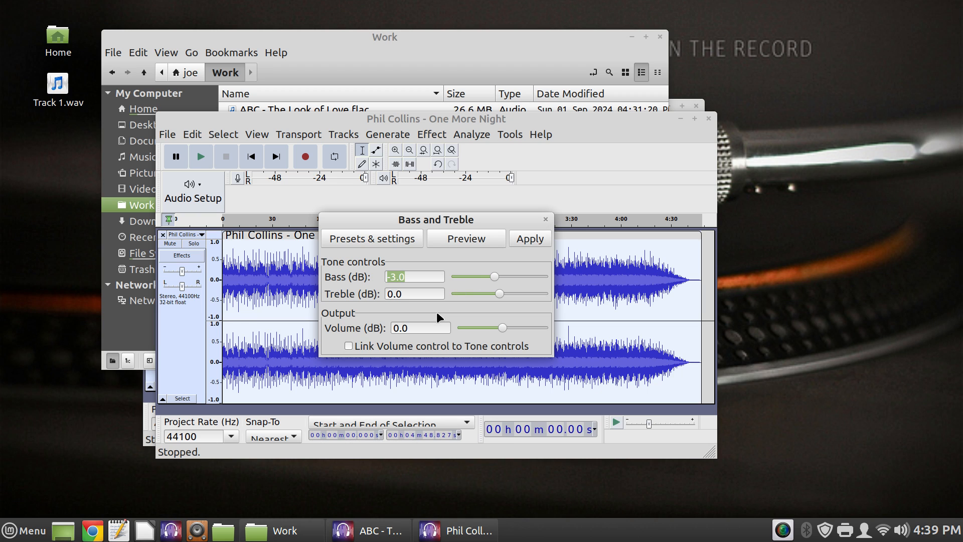
left_click(546, 219)
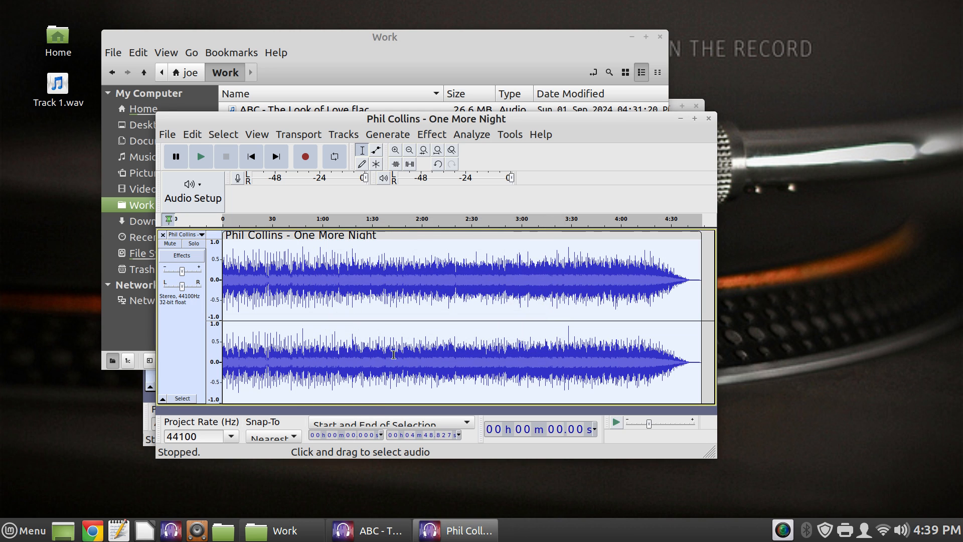
Export the One More Night track as Phil Collins - One More Night.mp3 to the Work folder at constant 256 kbps stereo, keeping its metadata tags.
left_click(386, 297)
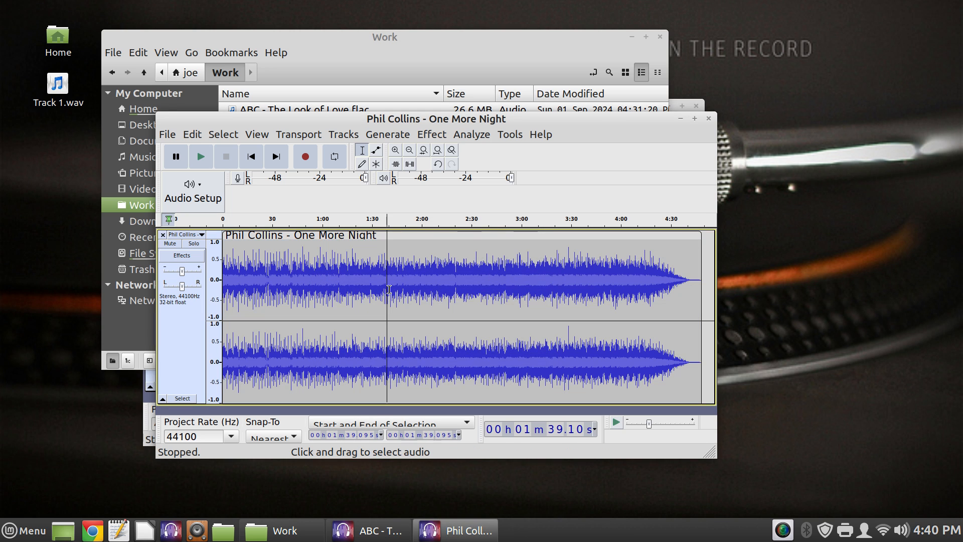
key("ctrl+a")
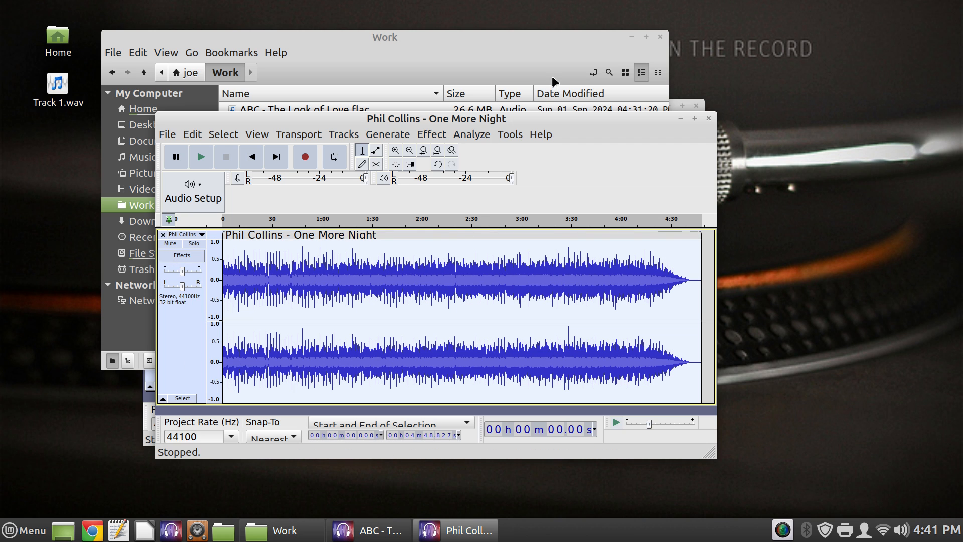
mouse_move(516, 117)
left_mouse_down()
mouse_move(619, 151)
mouse_move(653, 56)
mouse_move(508, 122)
left_mouse_up()
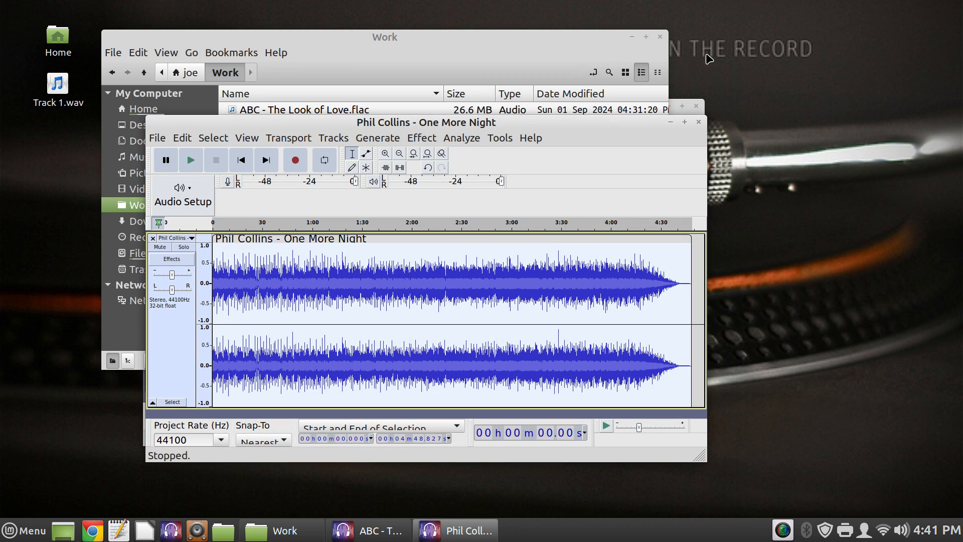
left_click(156, 139)
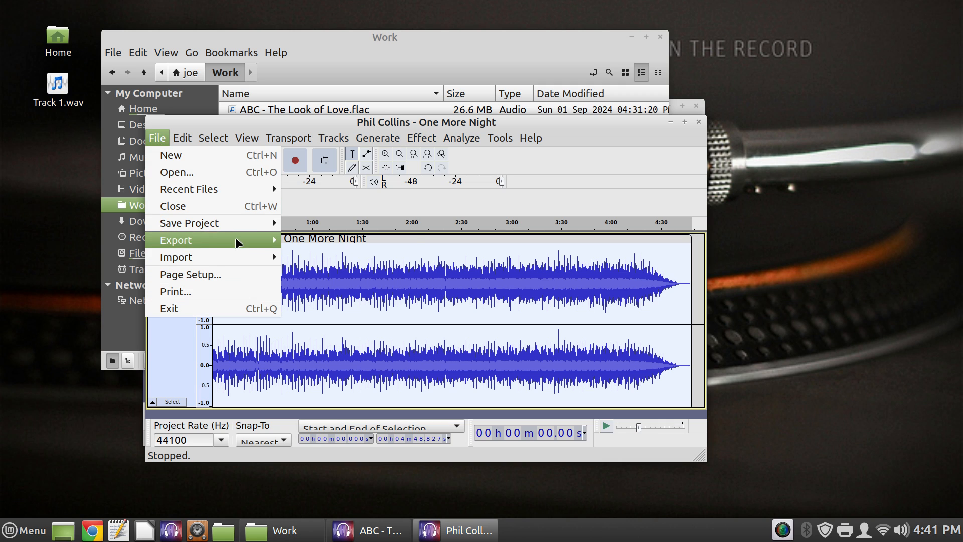
mouse_move(236, 225)
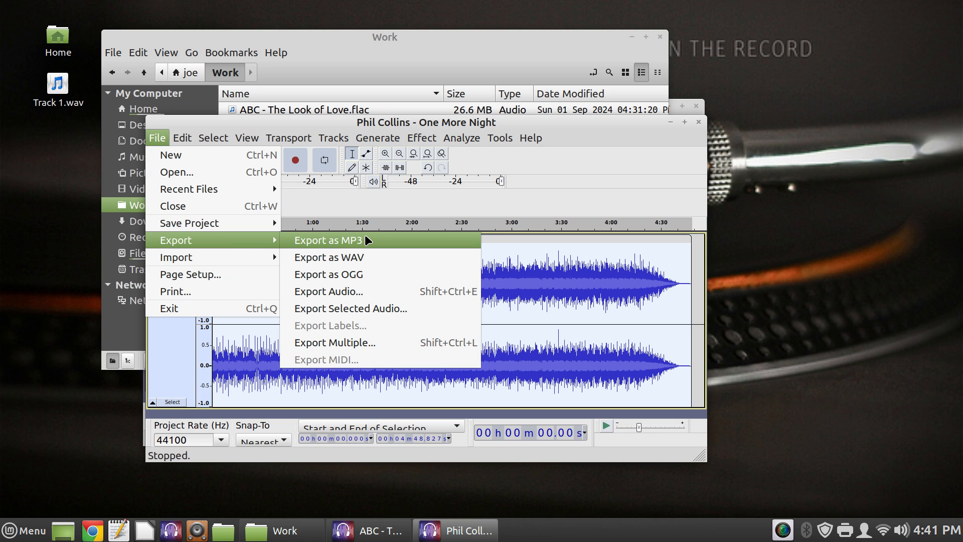
left_click(366, 240)
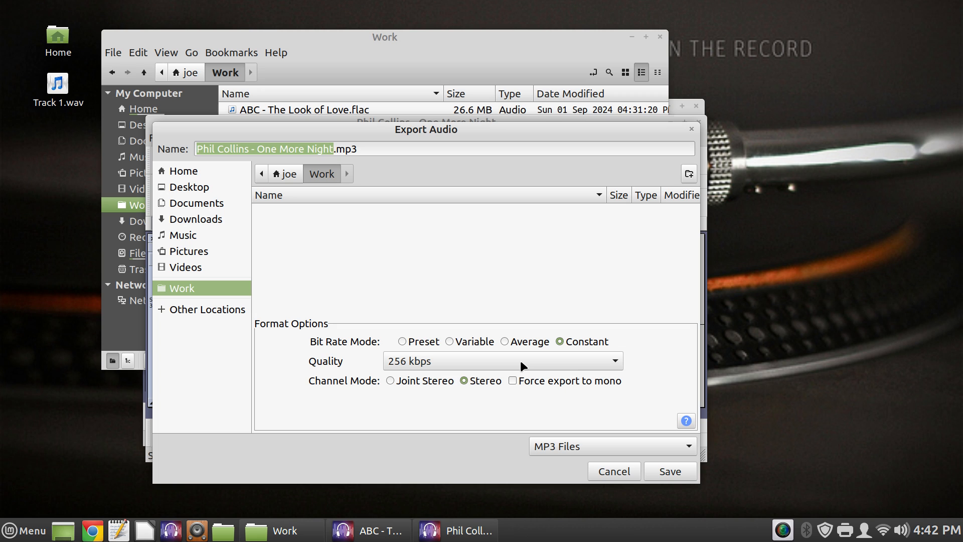
left_click(616, 360)
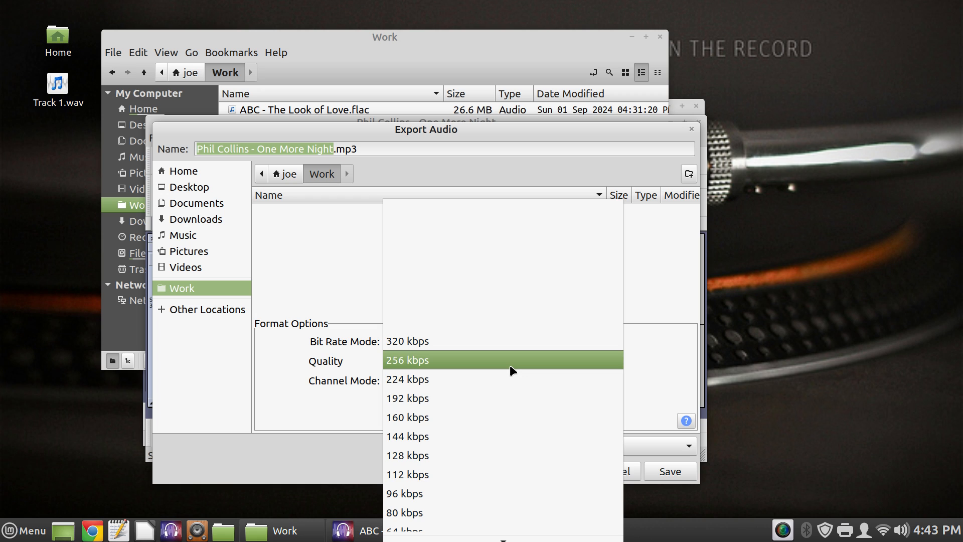
left_click(640, 359)
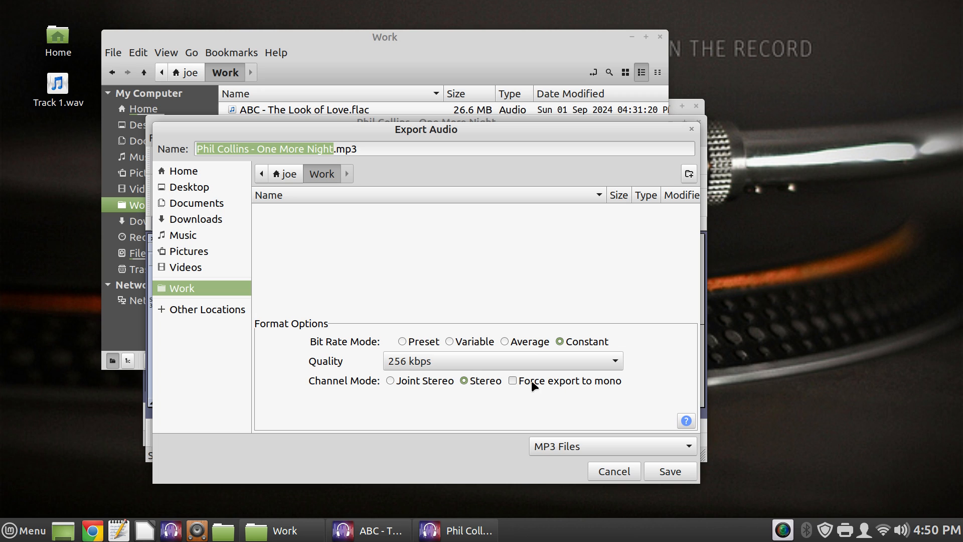
left_click(666, 473)
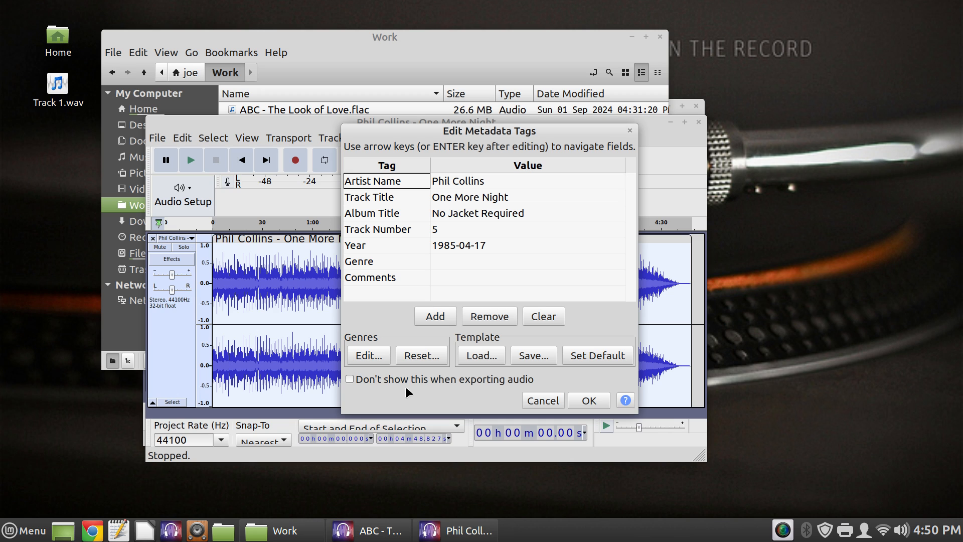
left_click(590, 400)
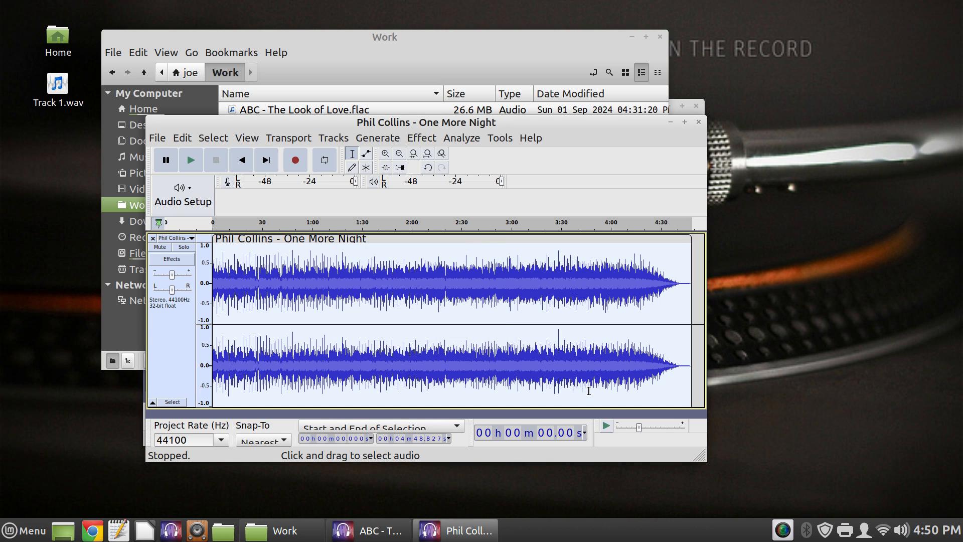
Close the One More Night and The Look of Love projects without saving their changes.
left_click(698, 122)
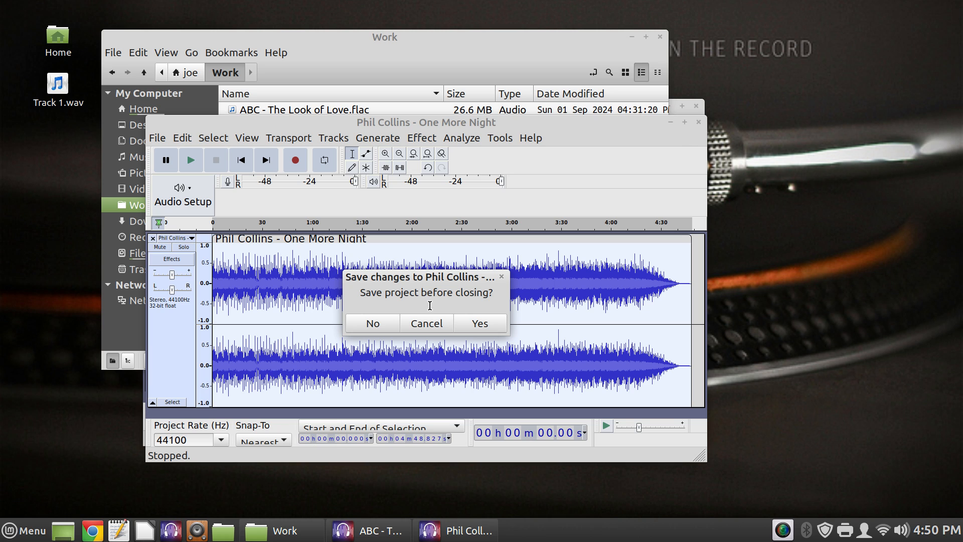
left_click(372, 323)
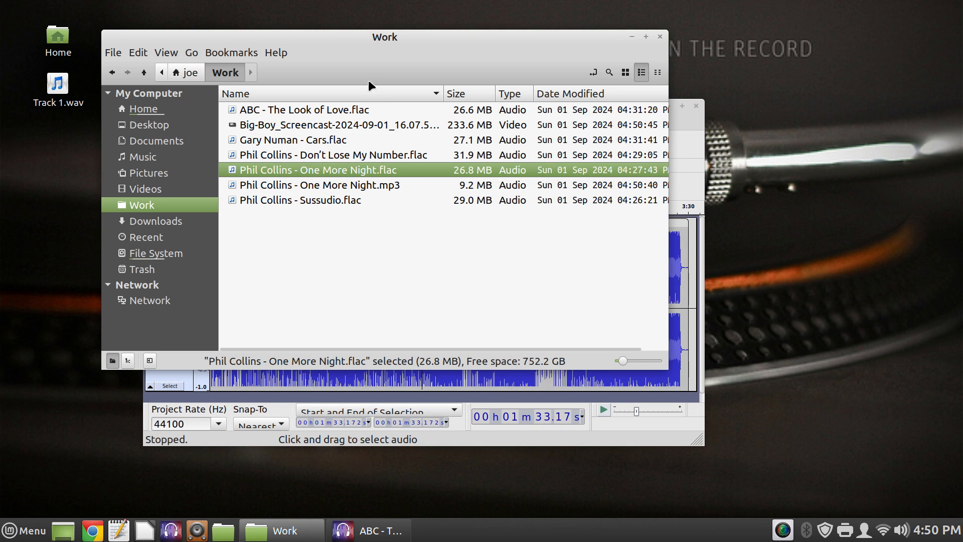
left_click_drag(350, 44, 450, 46)
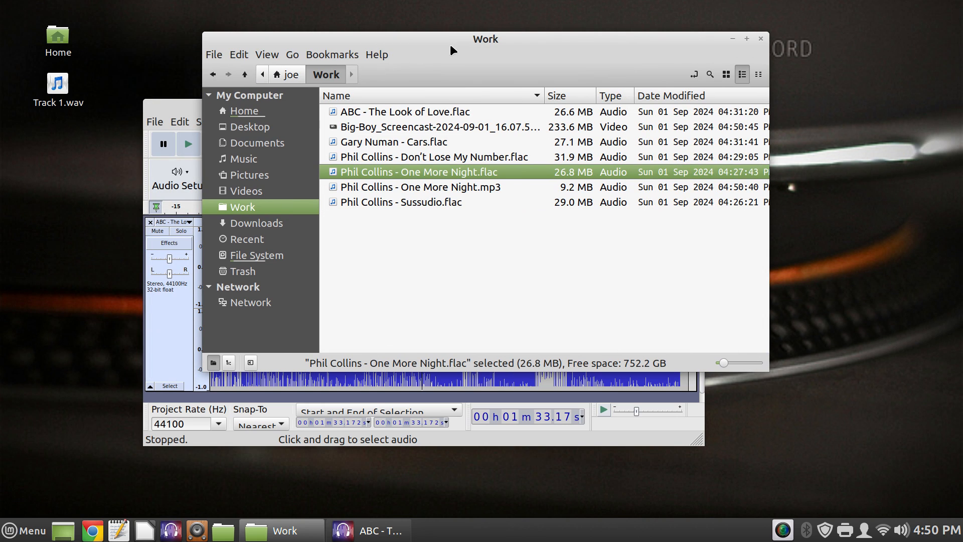
left_click(184, 107)
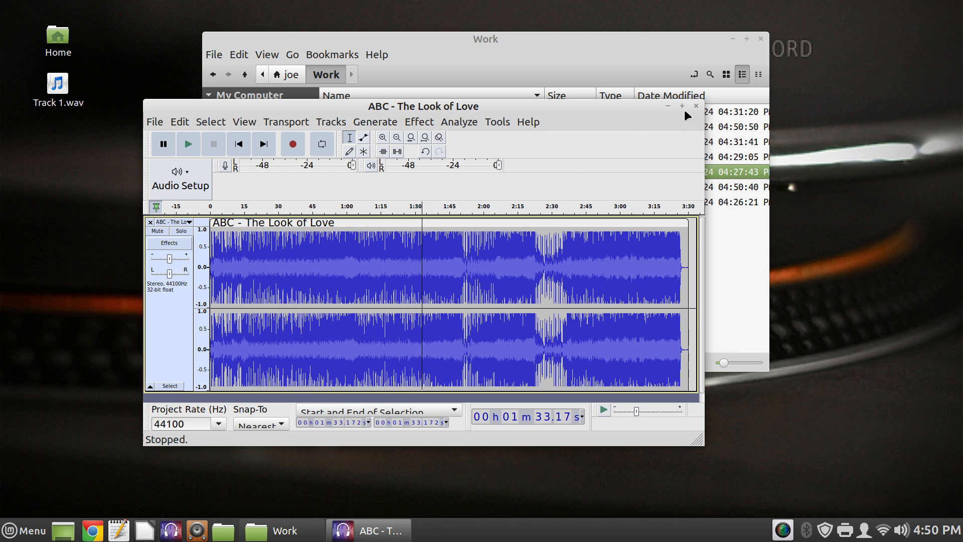
left_click(697, 107)
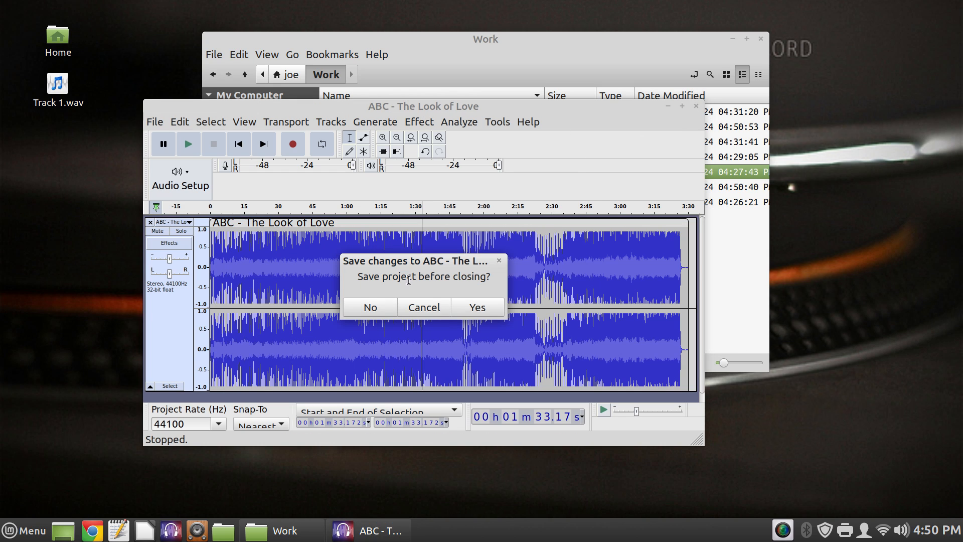
left_click(367, 304)
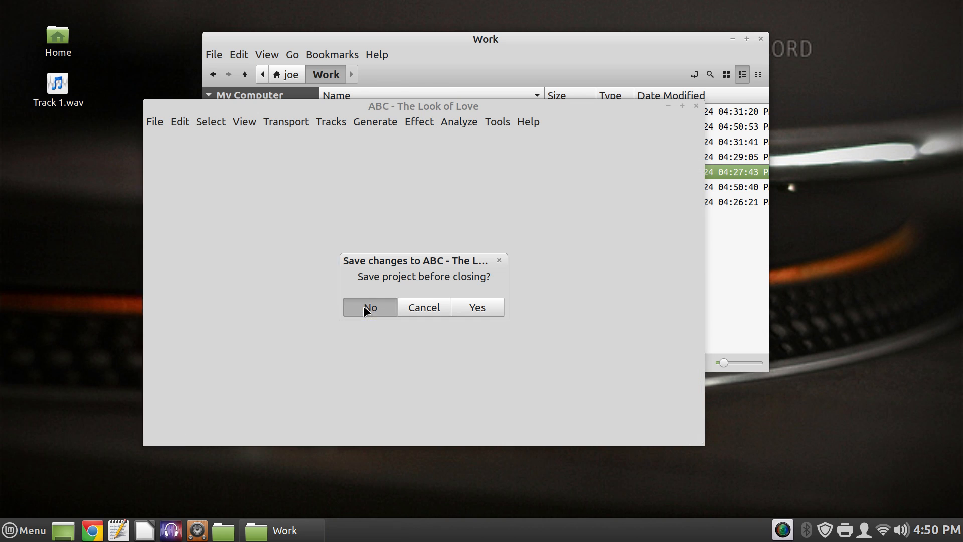
Find Audacity among the installed applications and launch it with an empty project.
left_click(25, 530)
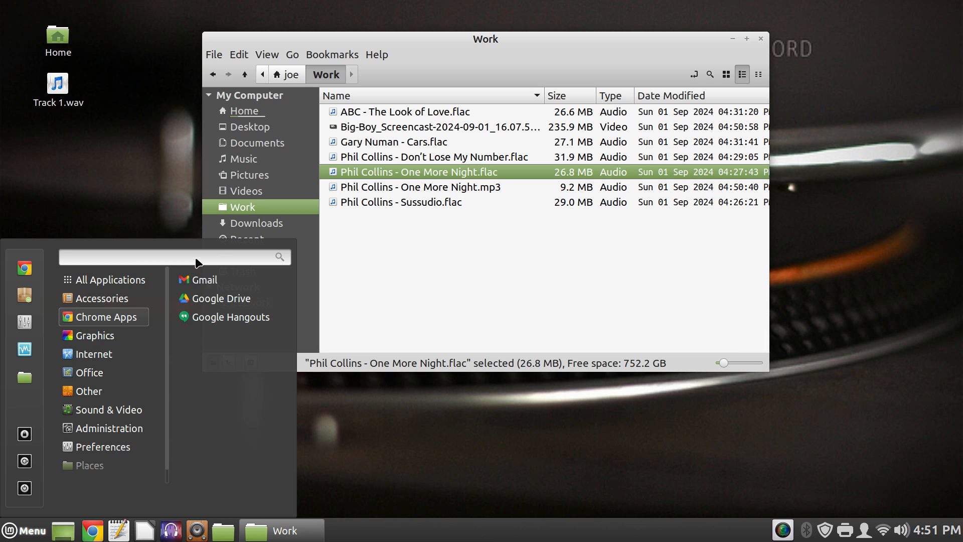
type("audac")
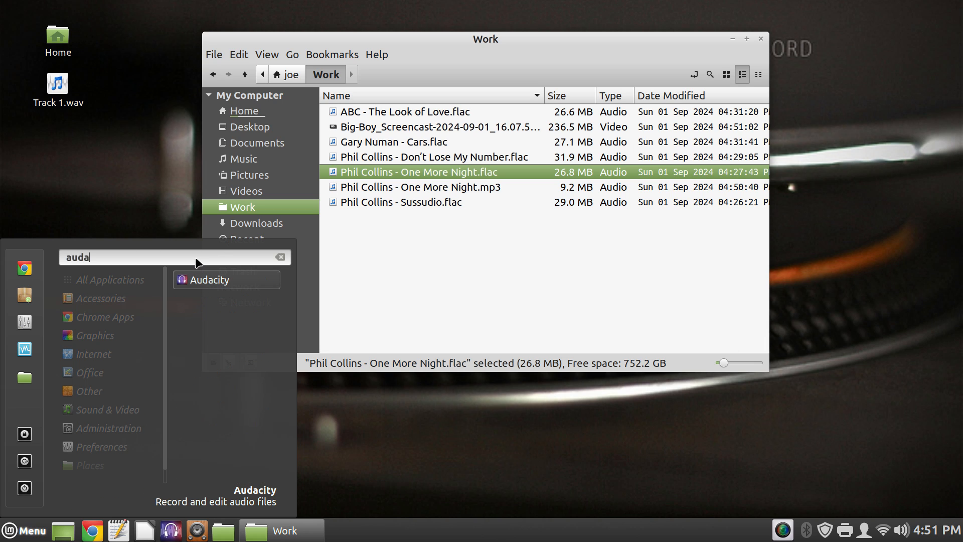
left_click(244, 285)
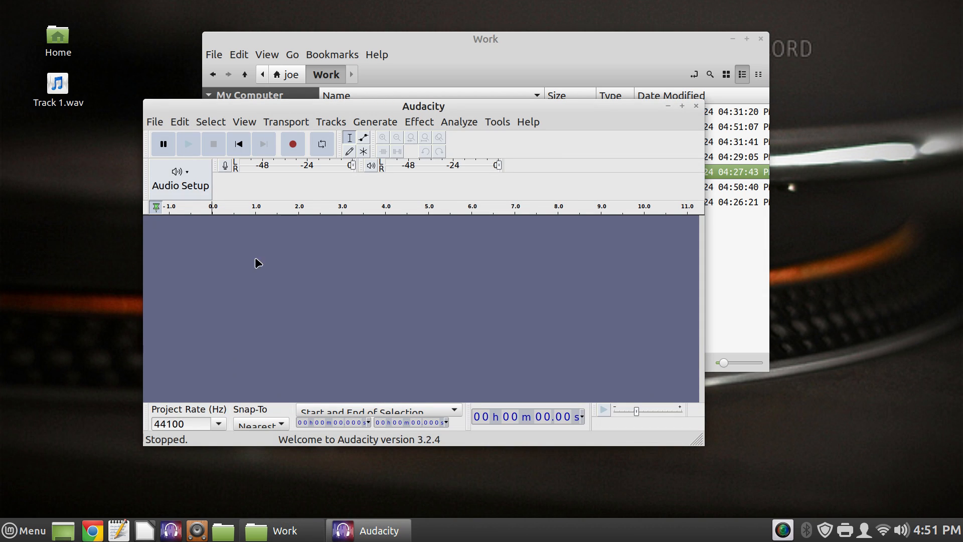
Select the five FLAC files in the Work folder, excluding the existing MP3 and the screencast video, and import them together into the empty Audacity project.
left_click(493, 37)
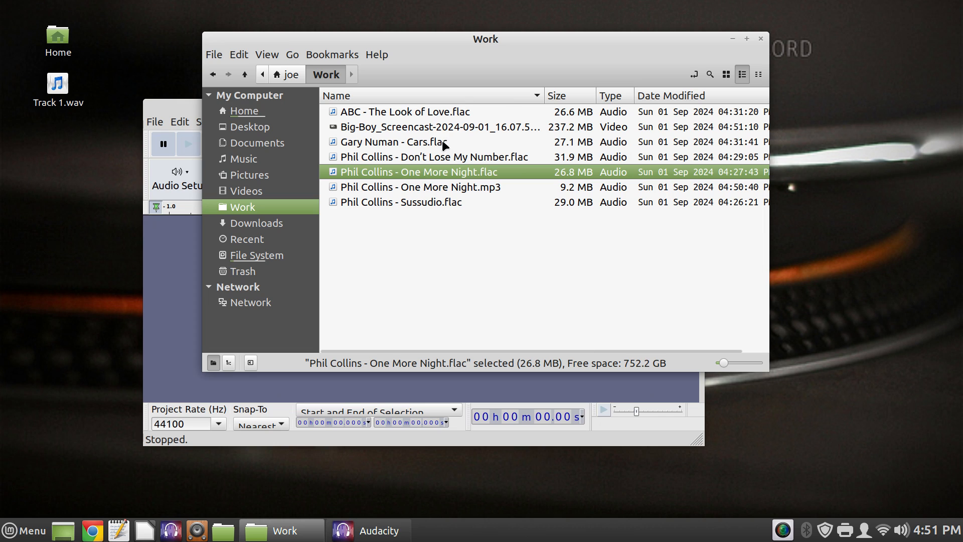
left_click(440, 115)
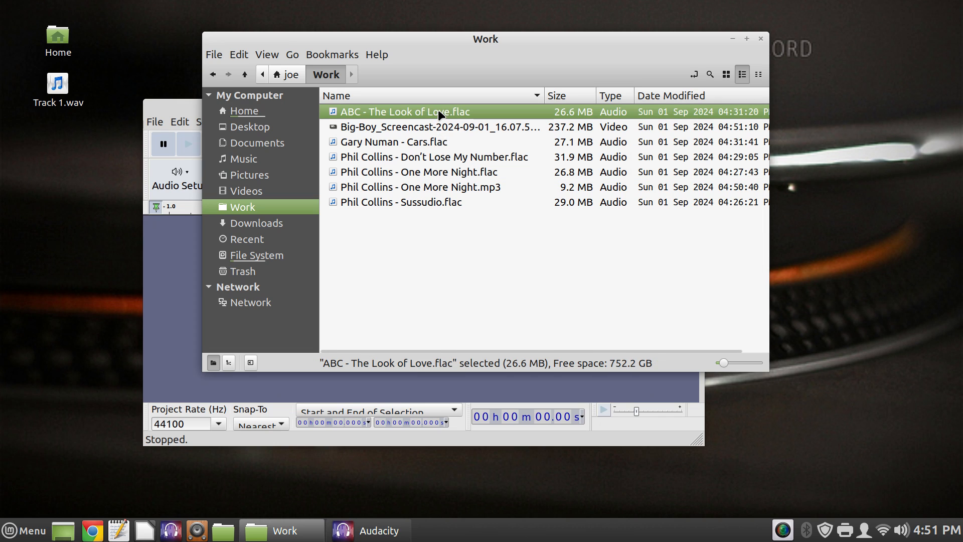
left_click(429, 142, "ctrl")
left_click(425, 157, "ctrl")
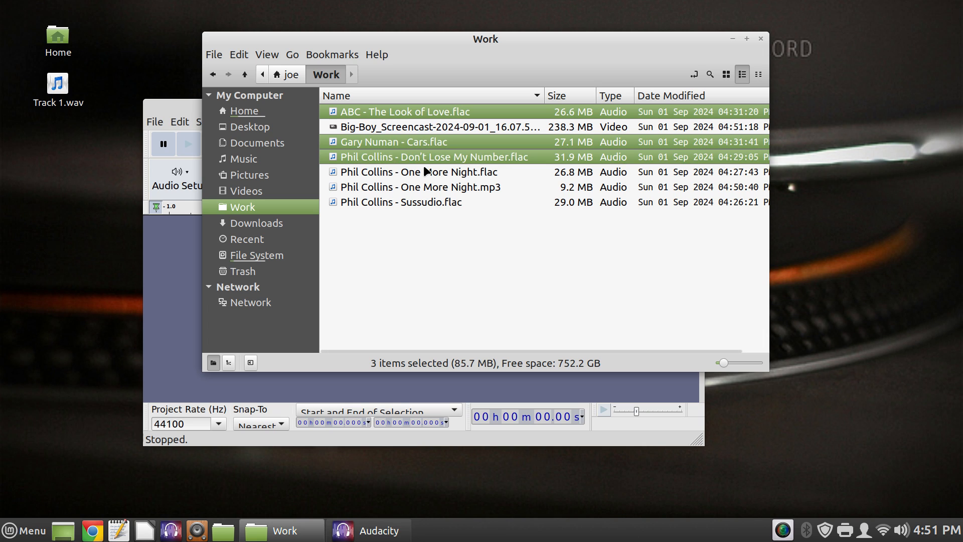
left_click(423, 175, "ctrl")
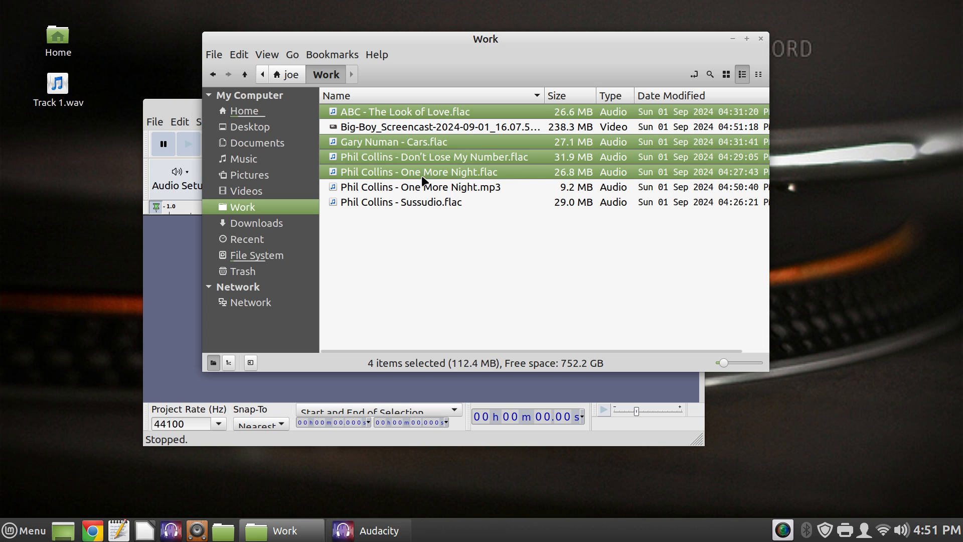
left_click(424, 202, "ctrl")
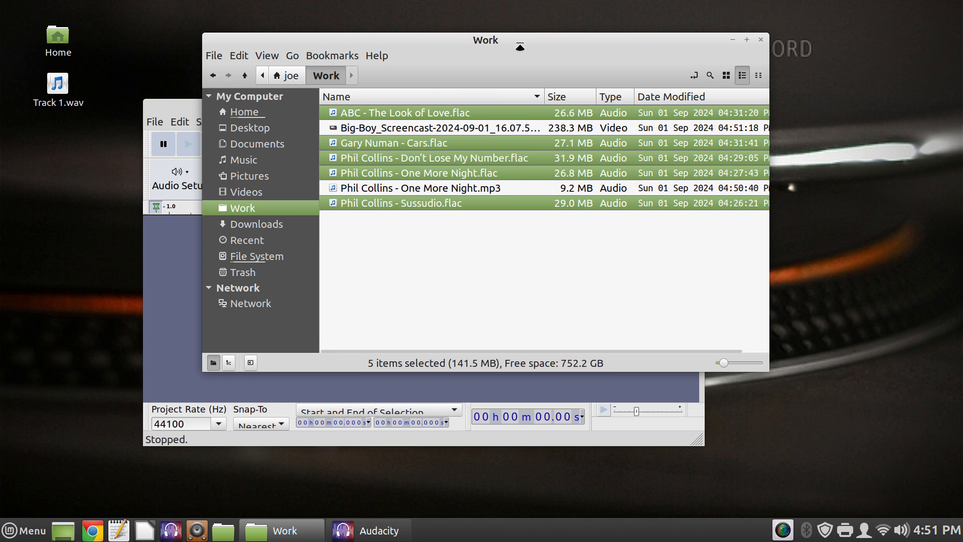
left_click_drag(537, 35, 751, 25)
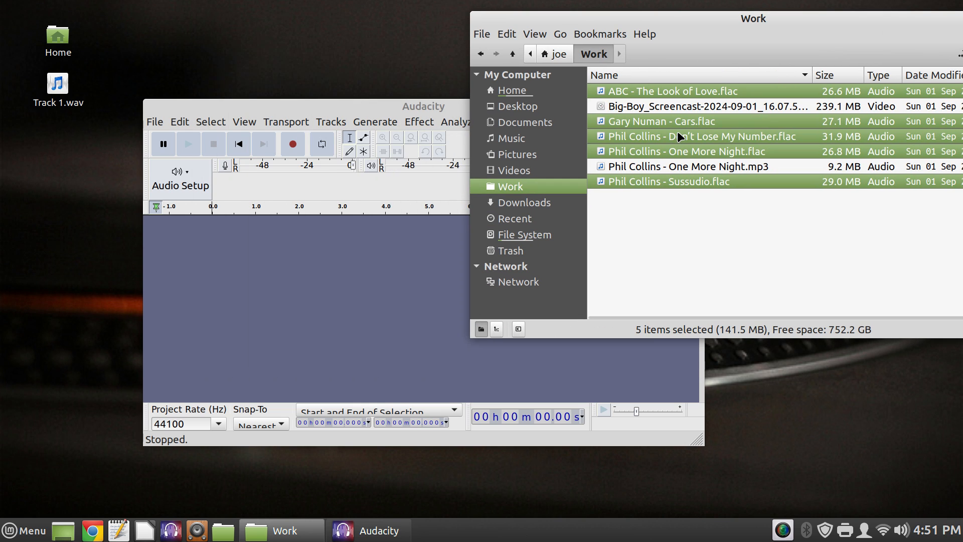
left_click_drag(679, 136, 294, 343)
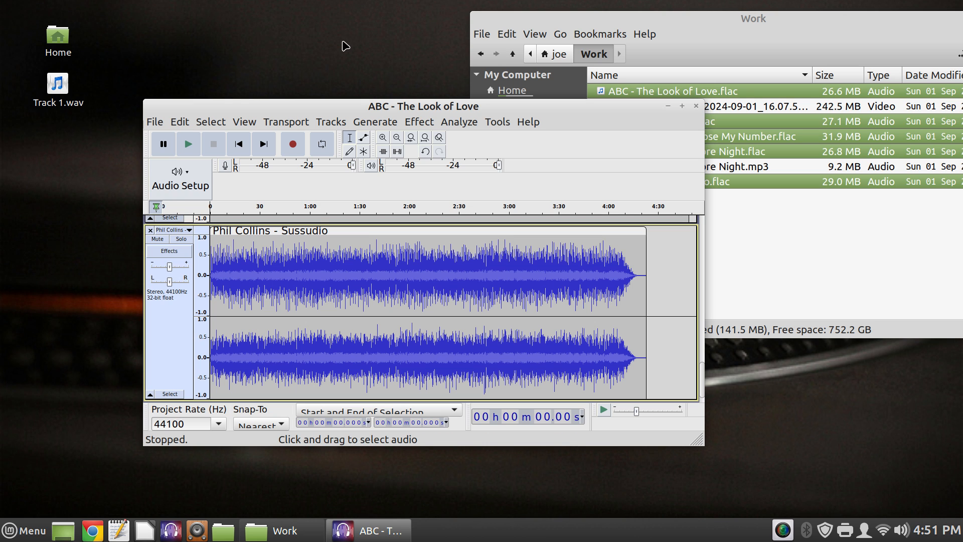
Maximize the Audacity window and look through the waveforms of all the imported tracks.
double_click(374, 106)
scroll(275, 383, "up", 12)
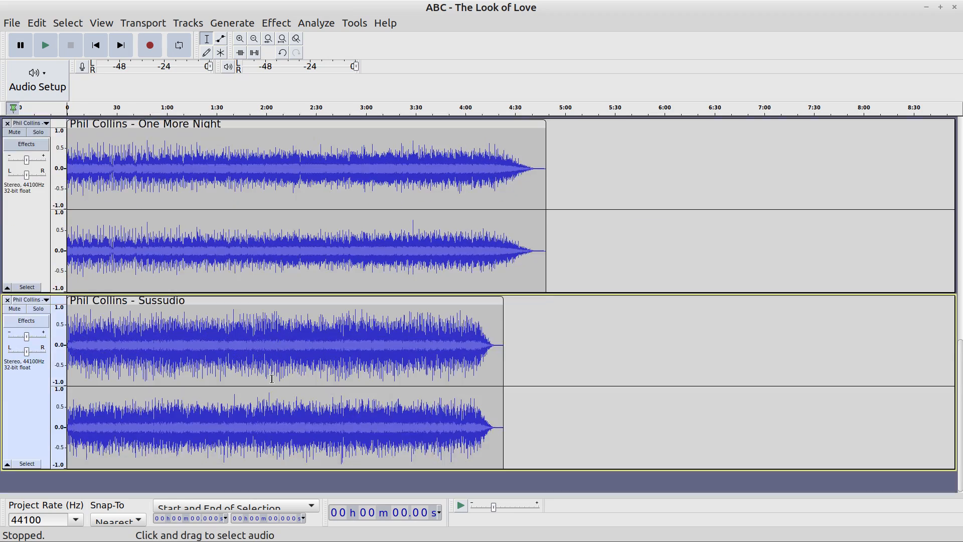
scroll(271, 376, "up", 4)
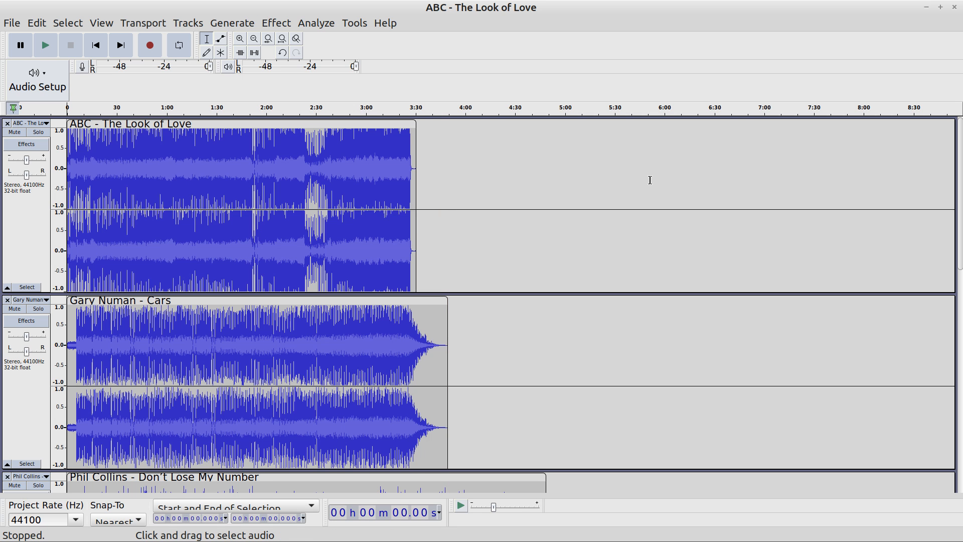
scroll(647, 181, "down", 15)
scroll(647, 181, "down", 3)
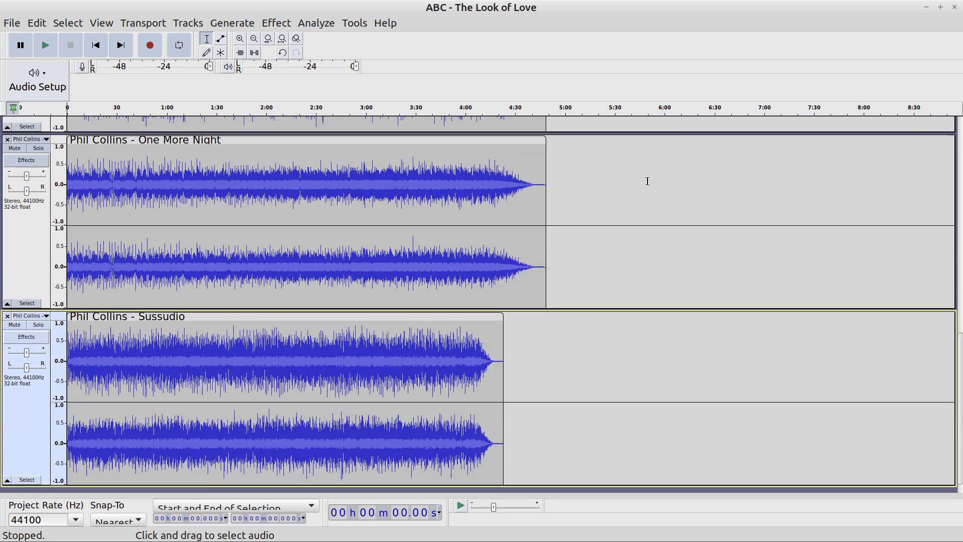
scroll(646, 182, "up", 6)
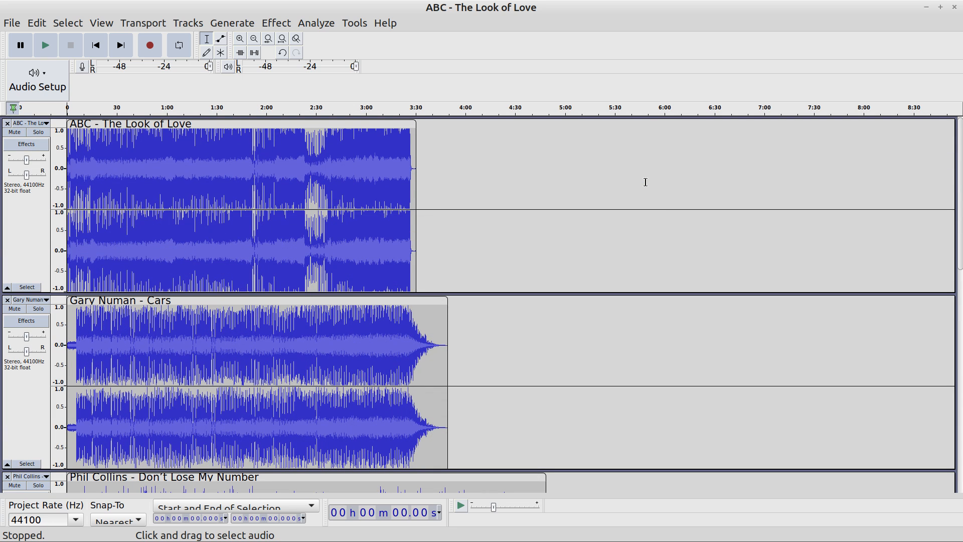
scroll(645, 182, "down", 6)
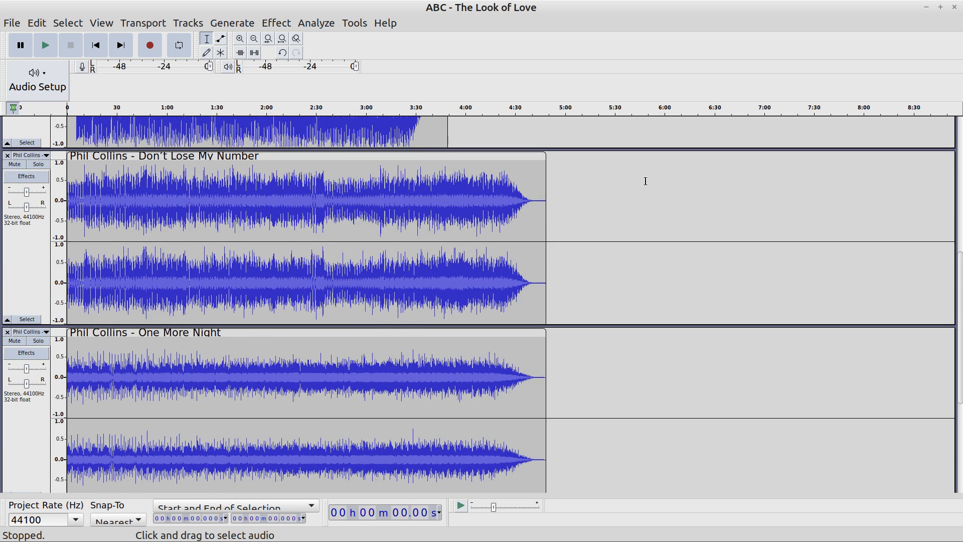
scroll(645, 181, "up", 6)
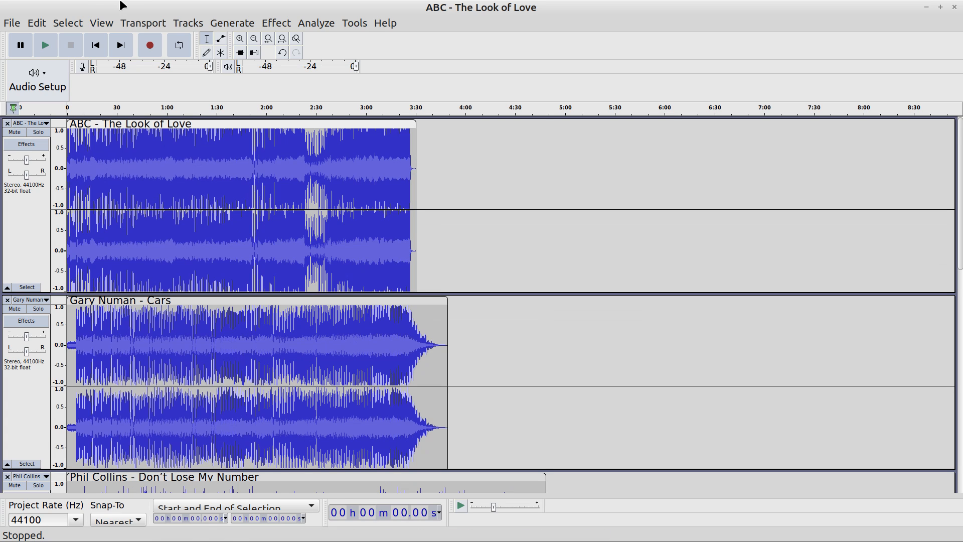
Export every track as a separate 256 kbps constant stereo MP3 to /home/joe/Work, named by track, overwriting existing files and suppressing the metadata prompt.
left_click(6, 23)
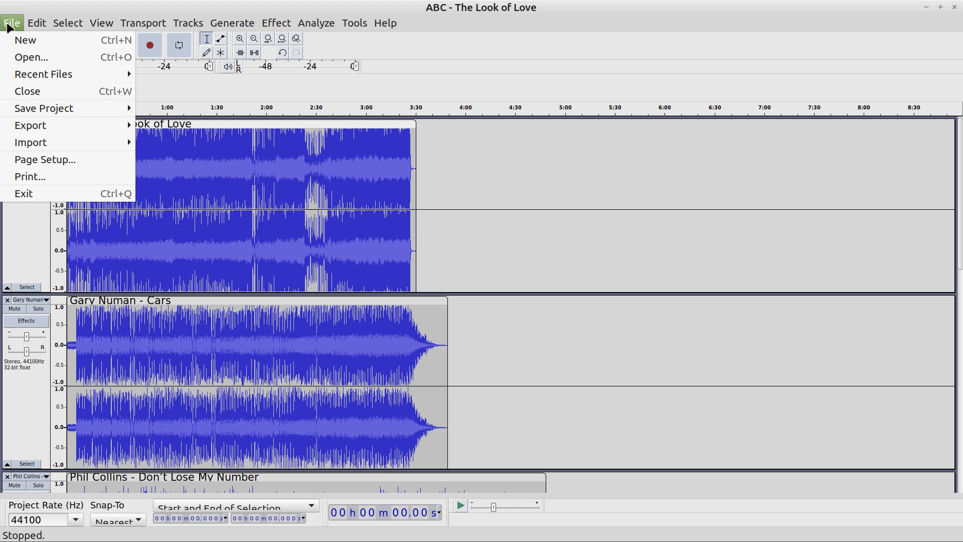
mouse_move(97, 123)
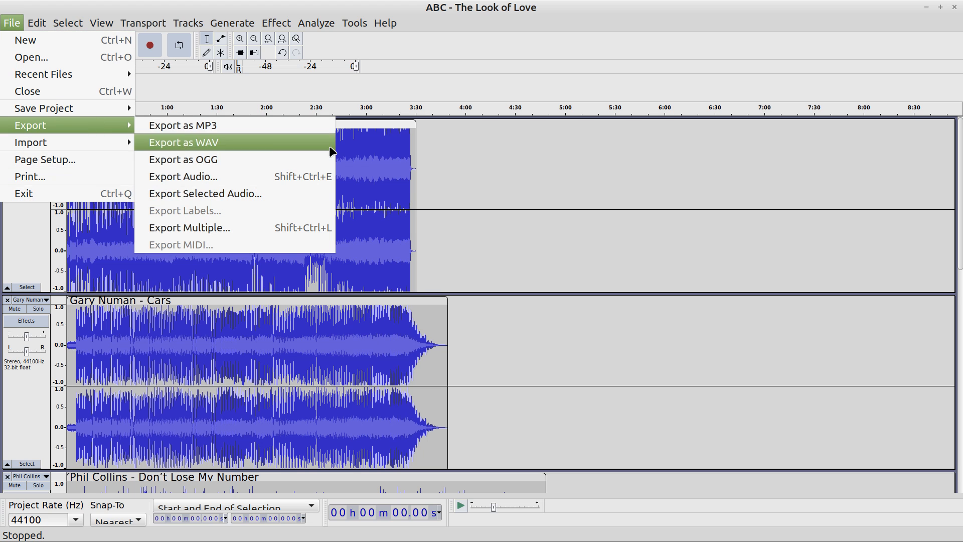
left_click(274, 225)
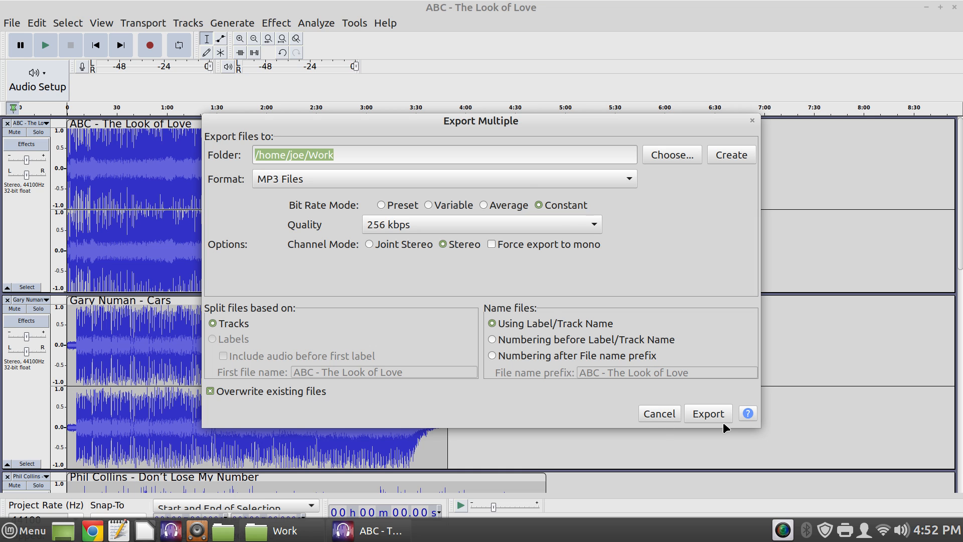
left_click(711, 413)
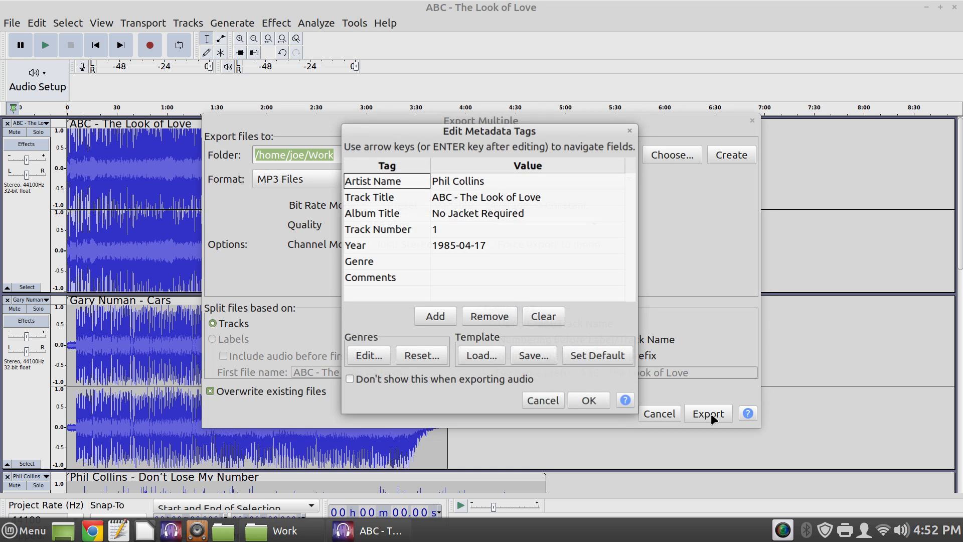
left_click(392, 379)
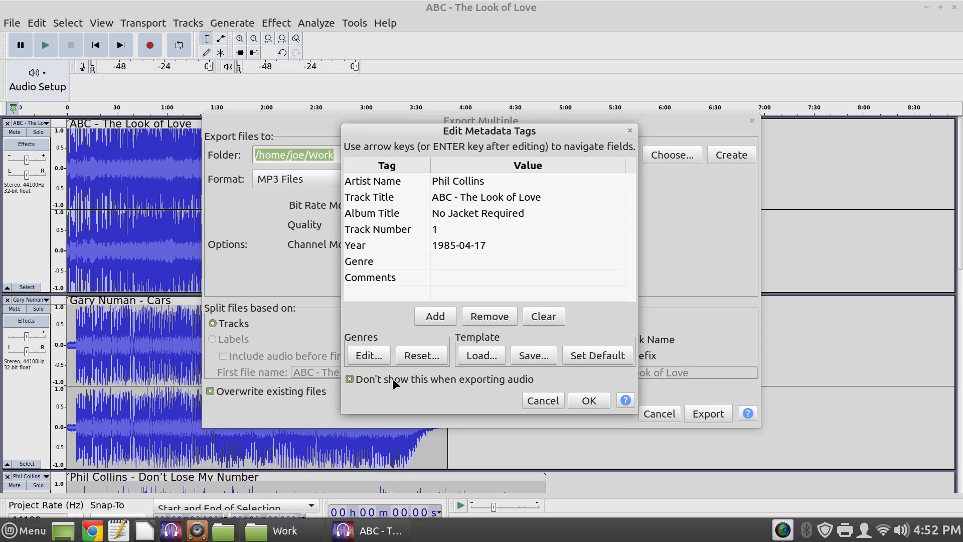
left_click(589, 400)
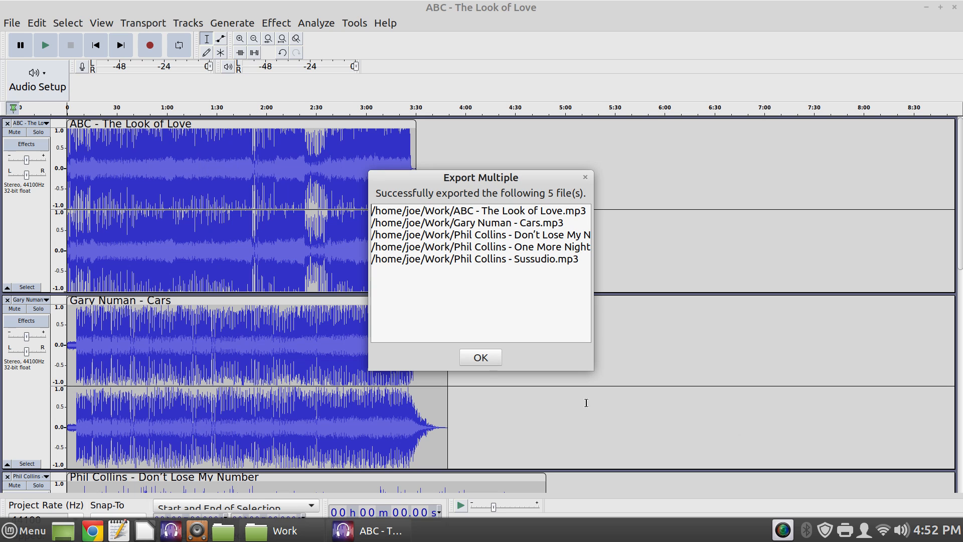
left_click(486, 352)
Close the multi-track project without saving it, bring the Work folder window fully into view and clear its file selection.
left_click(954, 7)
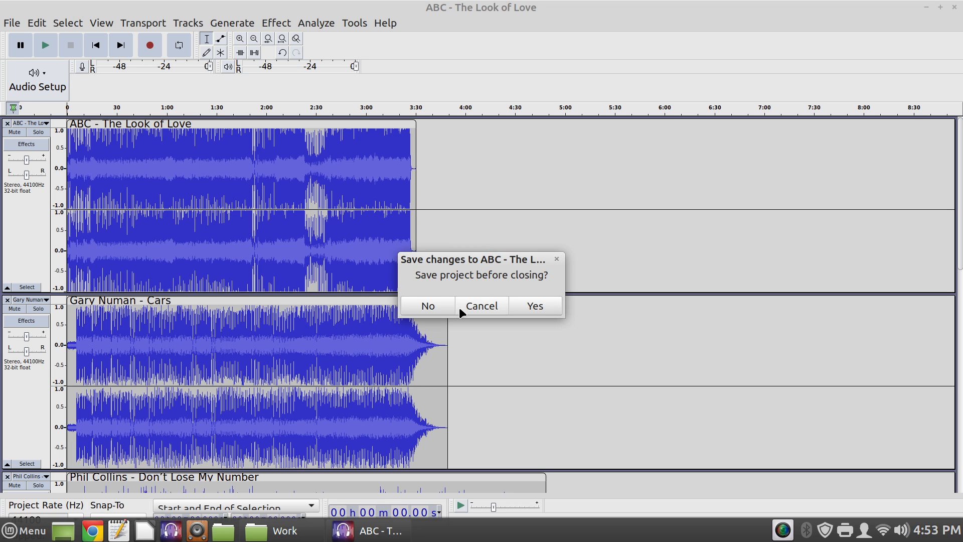
left_click(427, 307)
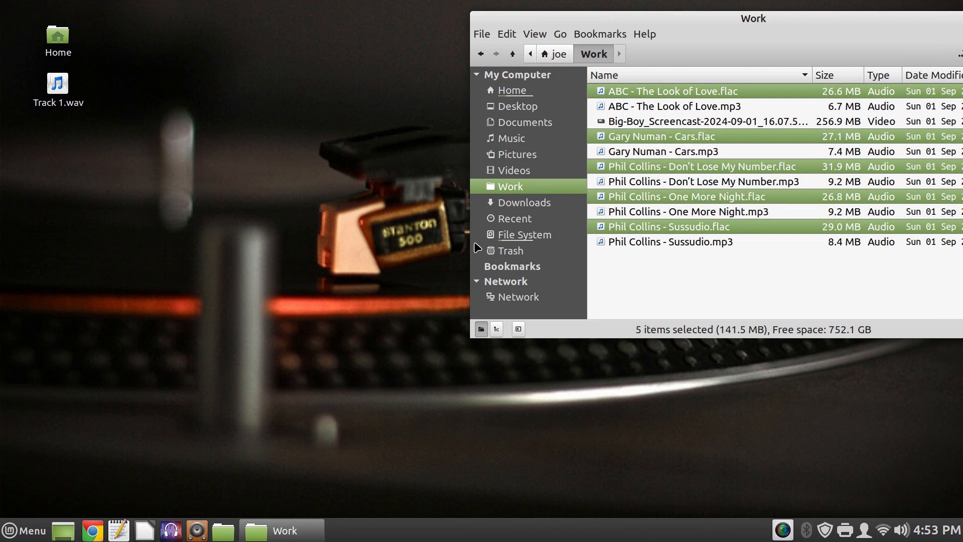
left_click_drag(730, 18, 419, 23)
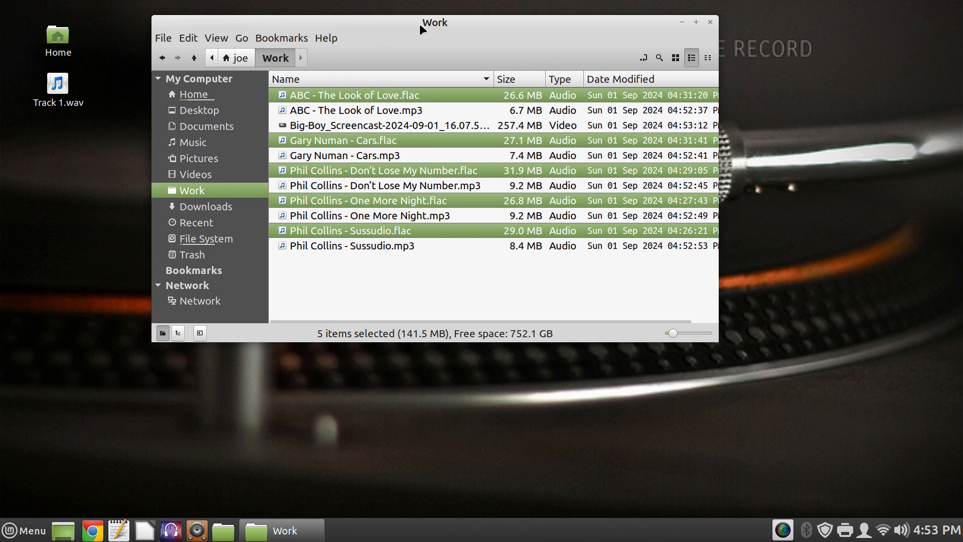
left_click(357, 275)
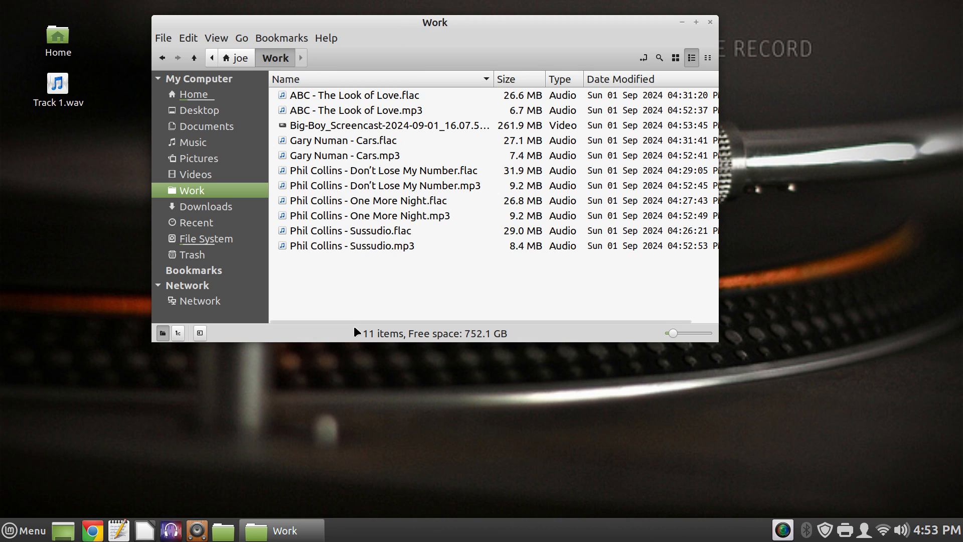
right_click(353, 279)
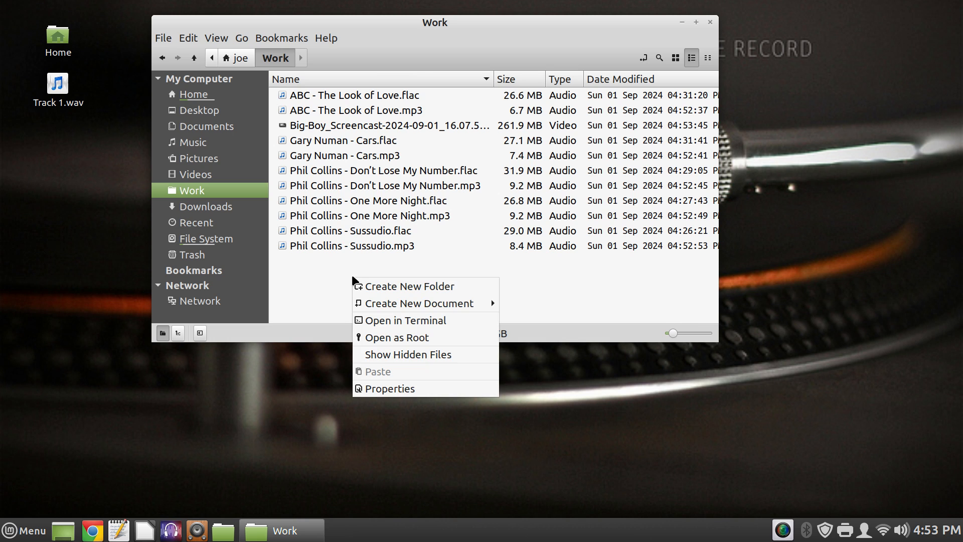
left_click(492, 260)
Find Audio Tag Tool among the installed applications, launch it and keep /home/joe/Work/ as its working directory.
key("super")
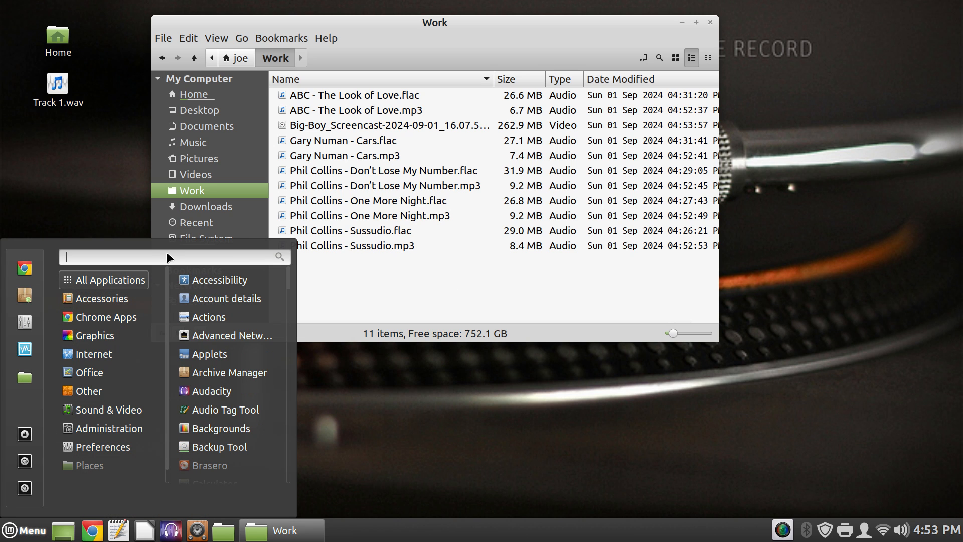
type("tag")
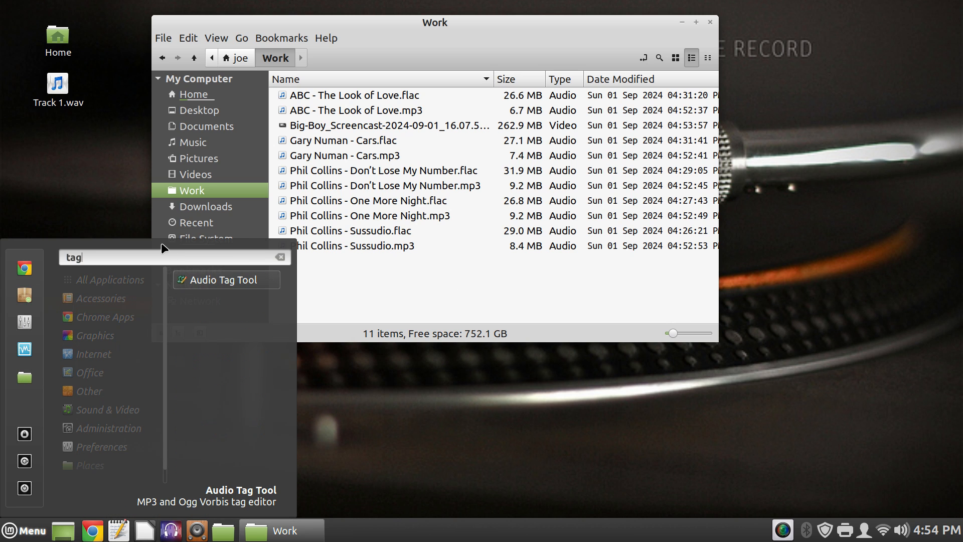
type("tool")
key("Return")
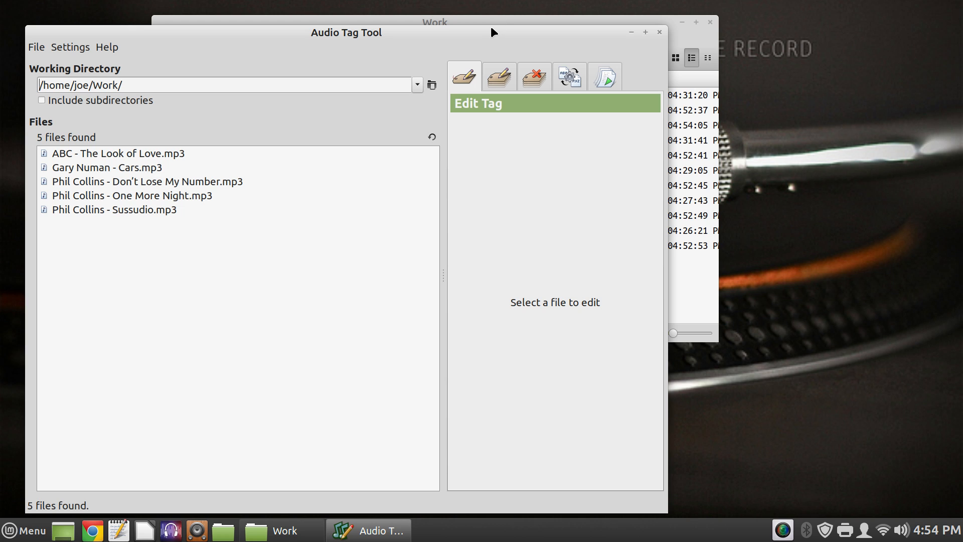
left_click_drag(488, 32, 574, 55)
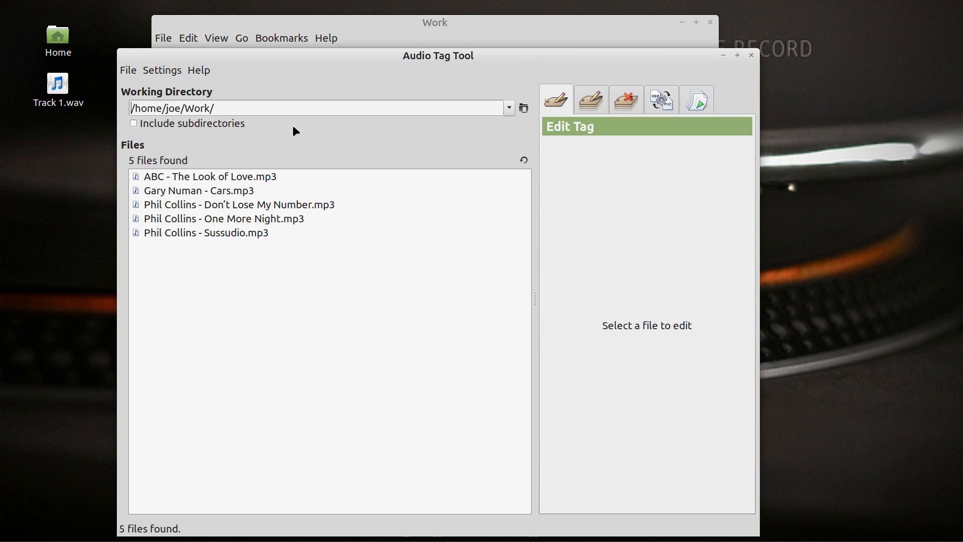
left_click(511, 108)
left_click(512, 108)
Clear all ID3 tags from all the MP3 files in the Work directory.
left_click(665, 98)
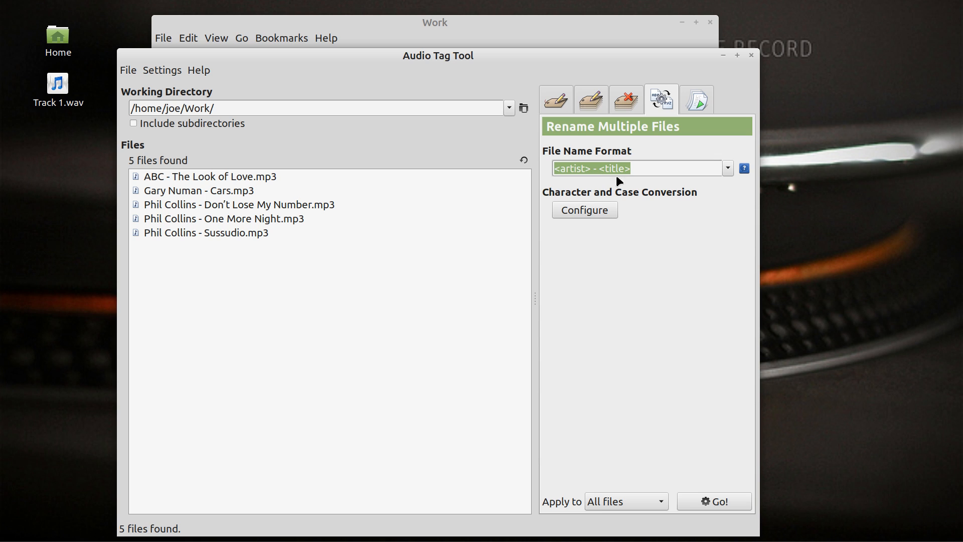
left_click(629, 102)
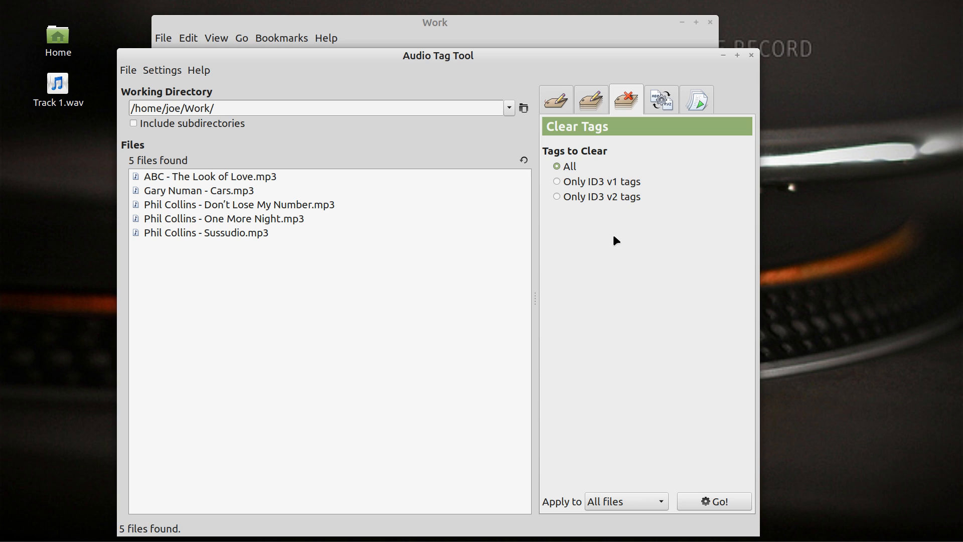
left_click(721, 502)
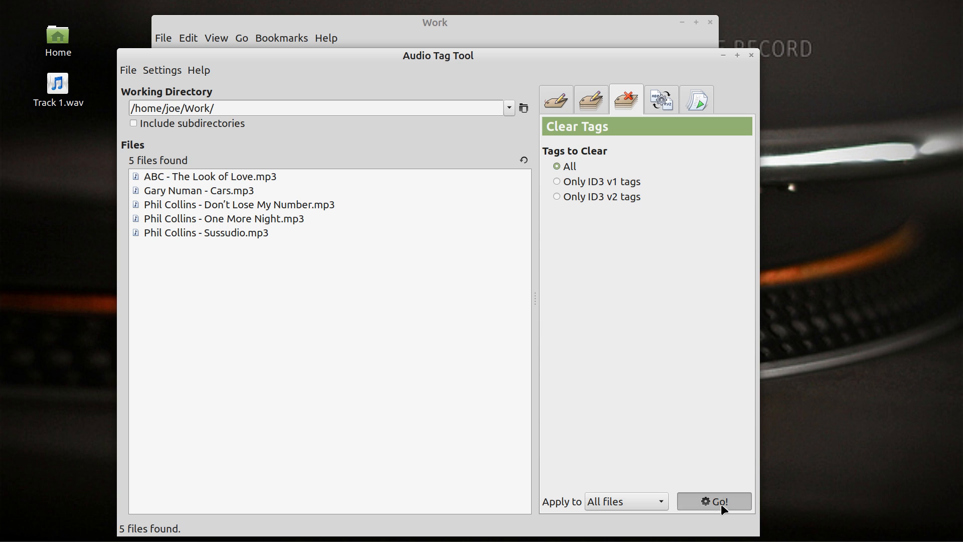
left_click(545, 350)
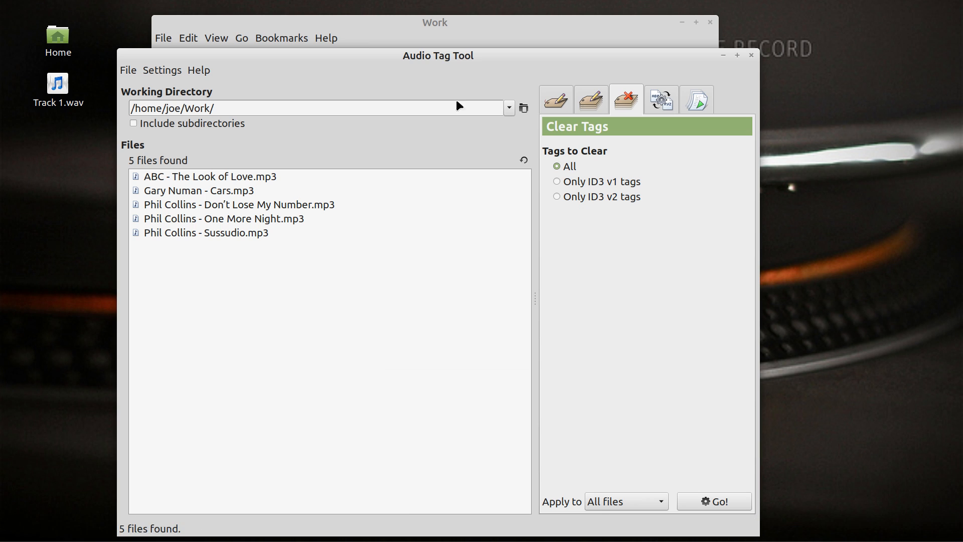
Tag all the MP3 files with artist and title based on their file names, using the <artist> - <title> format.
left_click(588, 95)
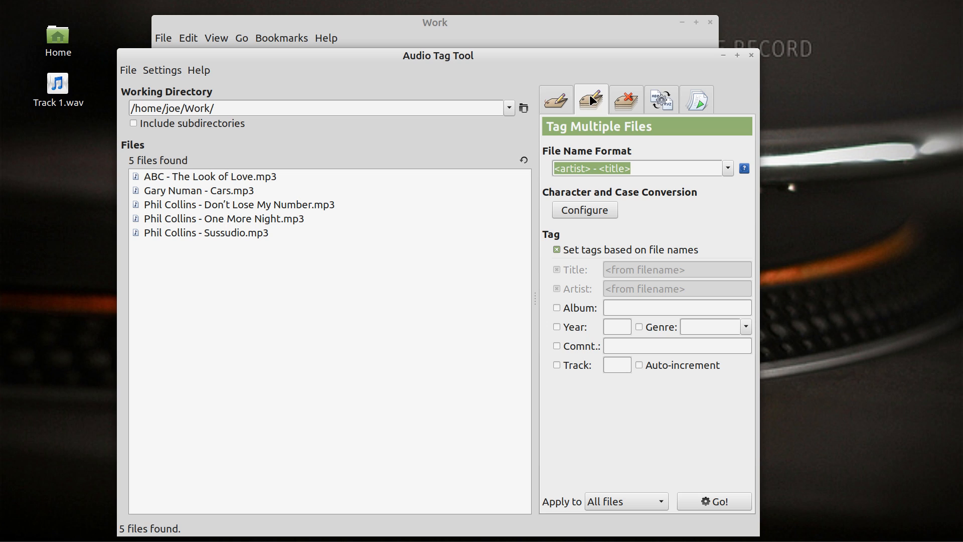
left_click(710, 507)
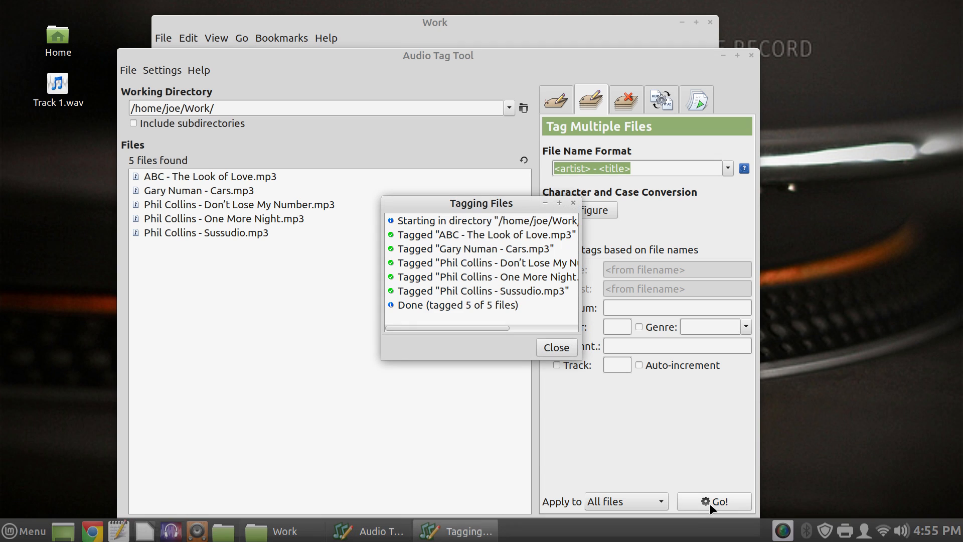
left_click(555, 346)
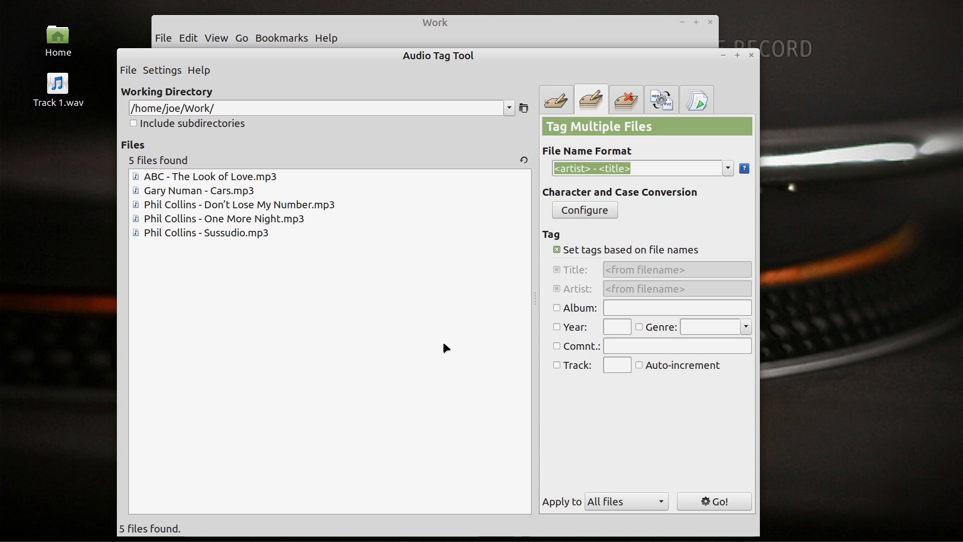
Check the title and artist tags of the ABC, Gary Numan and Phil Collins MP3 files individually, and close Audio Tag Tool.
left_click(555, 103)
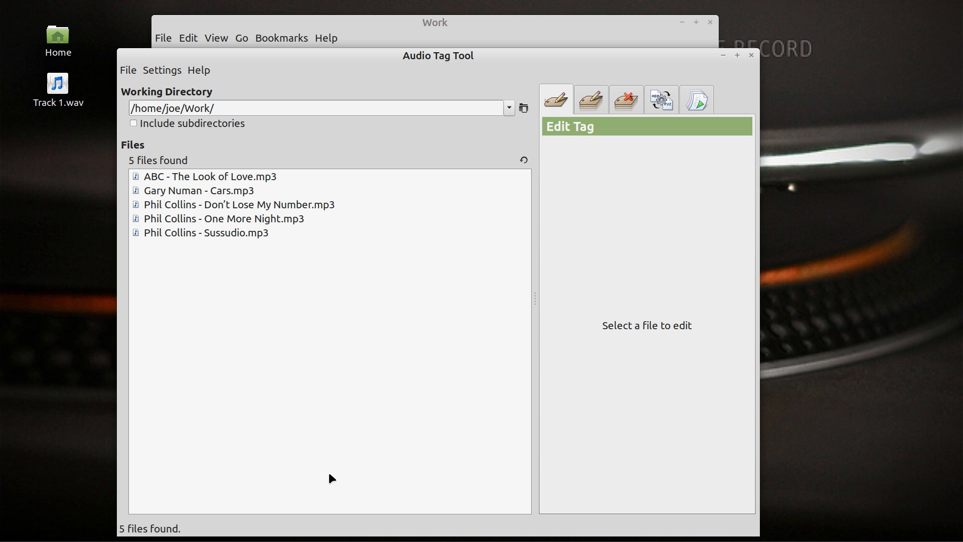
left_click(279, 176)
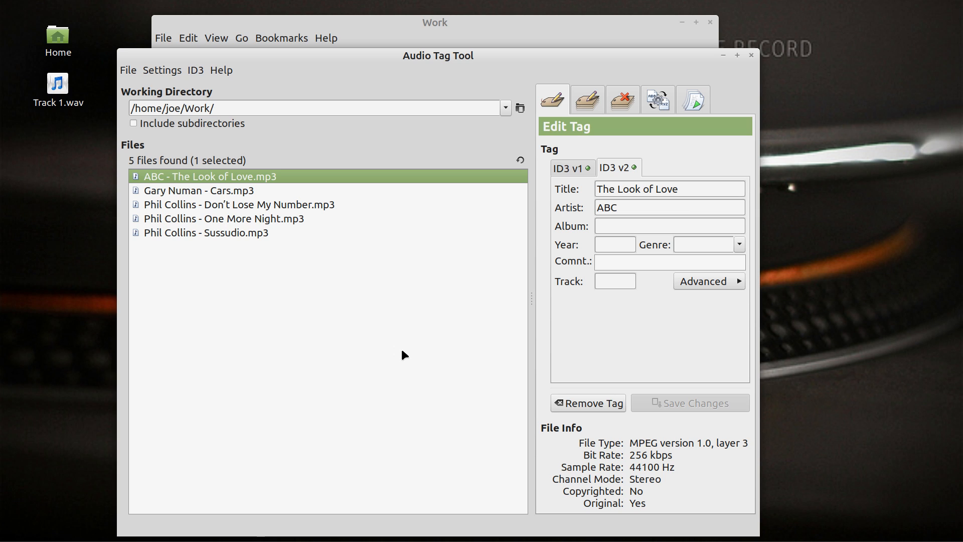
left_click(620, 282)
left_click(277, 194)
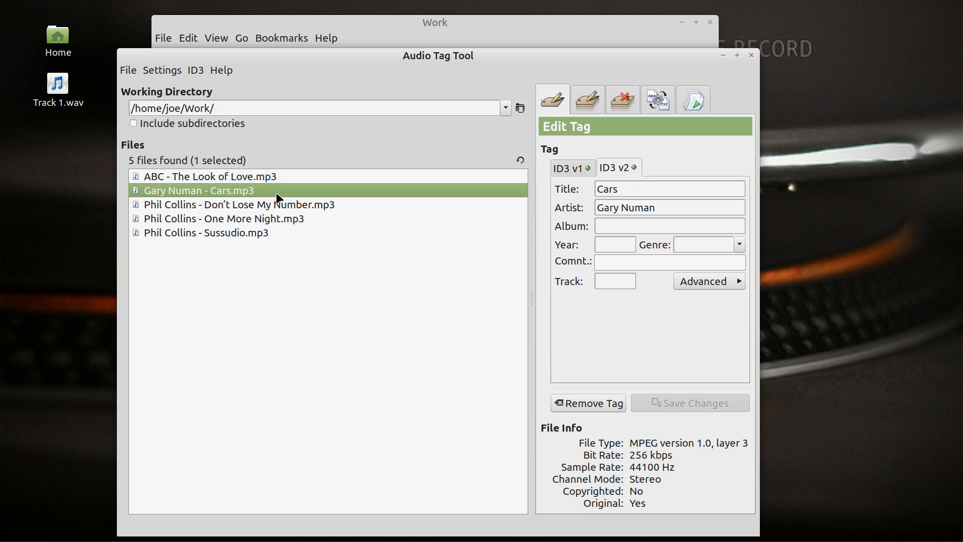
left_click(276, 222)
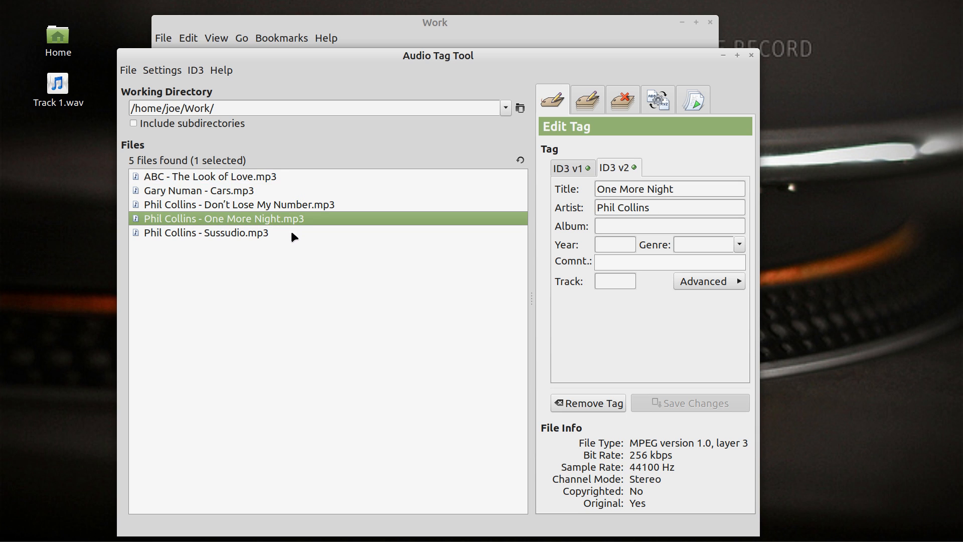
left_click(290, 208)
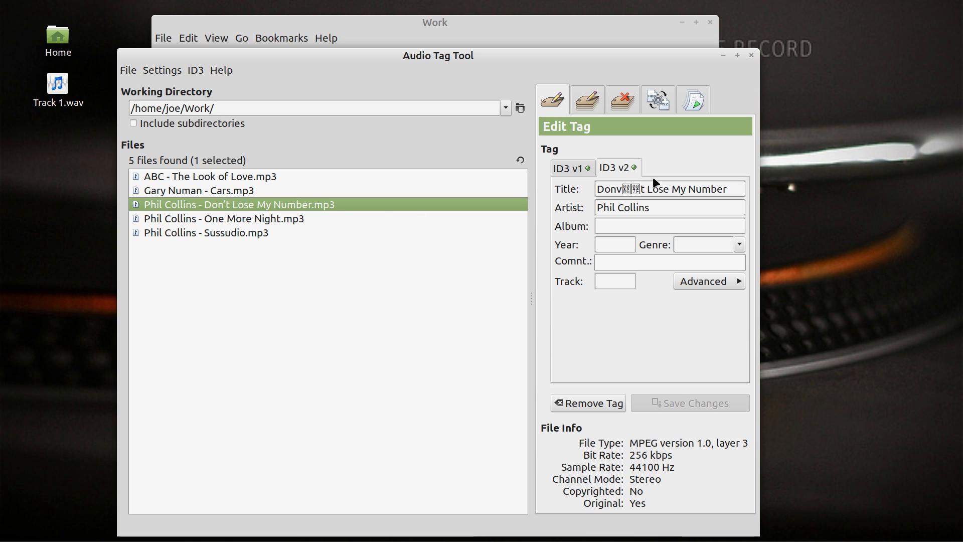
left_click_drag(615, 61, 553, 44)
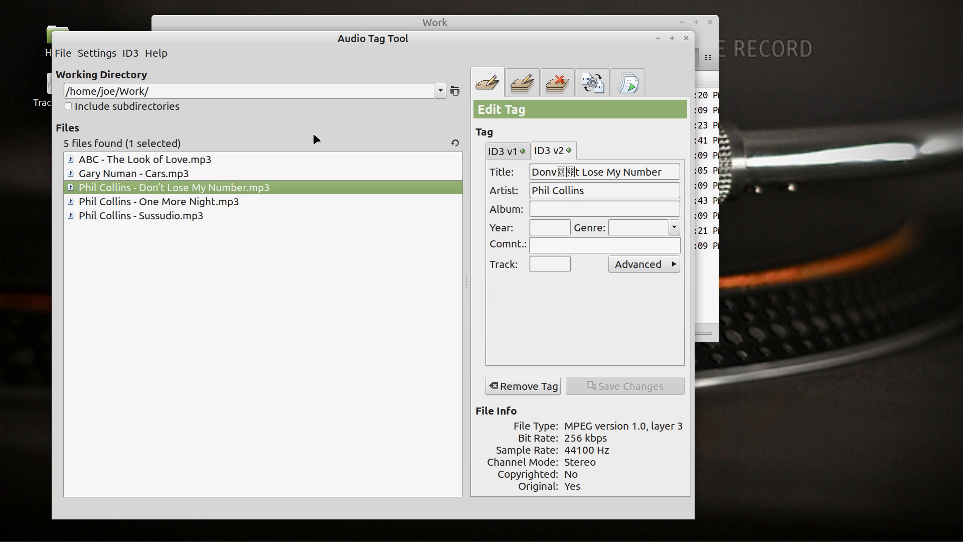
left_click(686, 38)
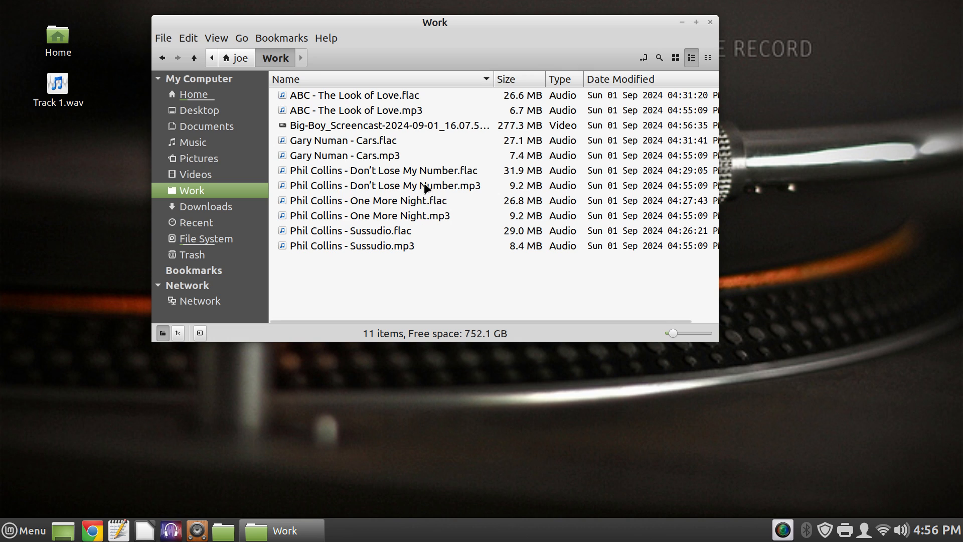
Rename the Don’t Lose My Number MP3 through its file properties, replacing the curly apostrophe with a straight one.
right_click(393, 185)
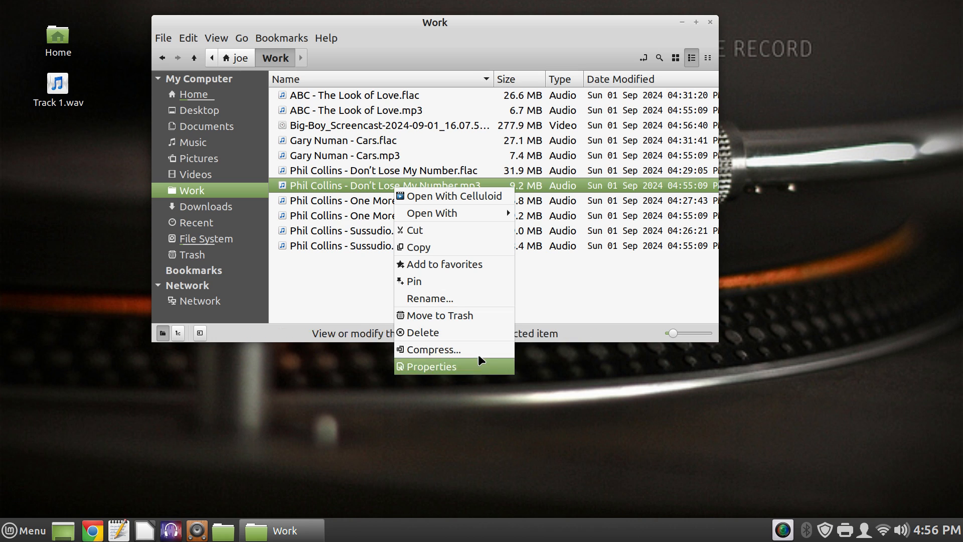
left_click(475, 372)
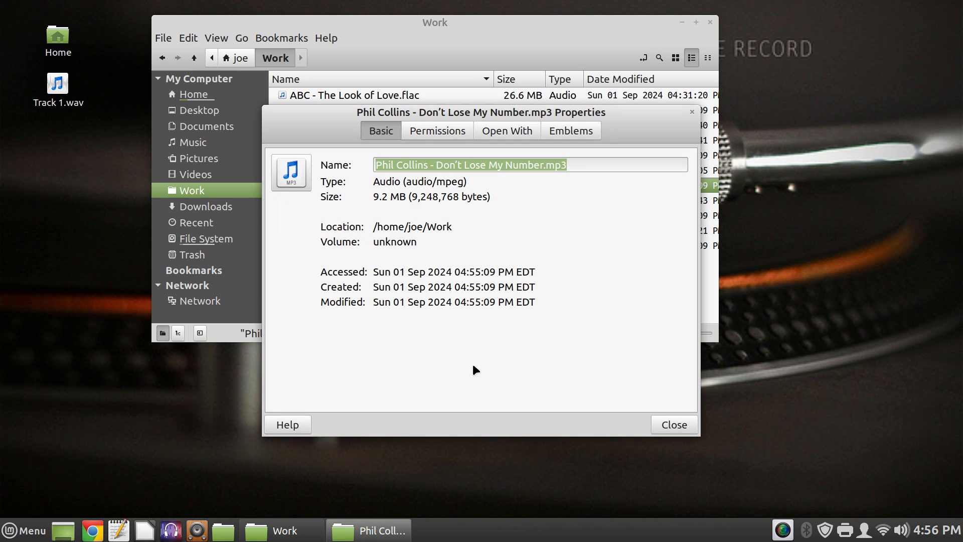
left_click(433, 166)
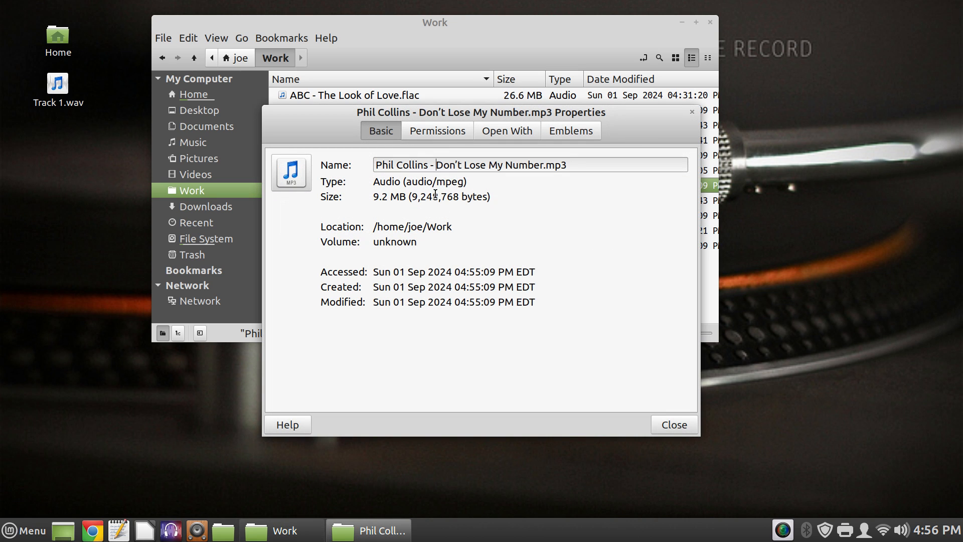
left_click(457, 164)
key("BackSpace")
type("'")
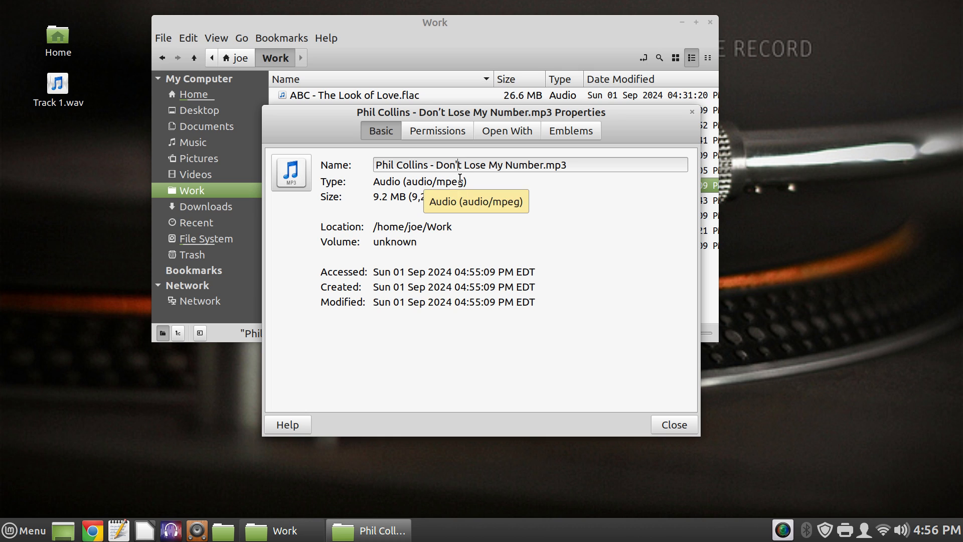
left_click(673, 425)
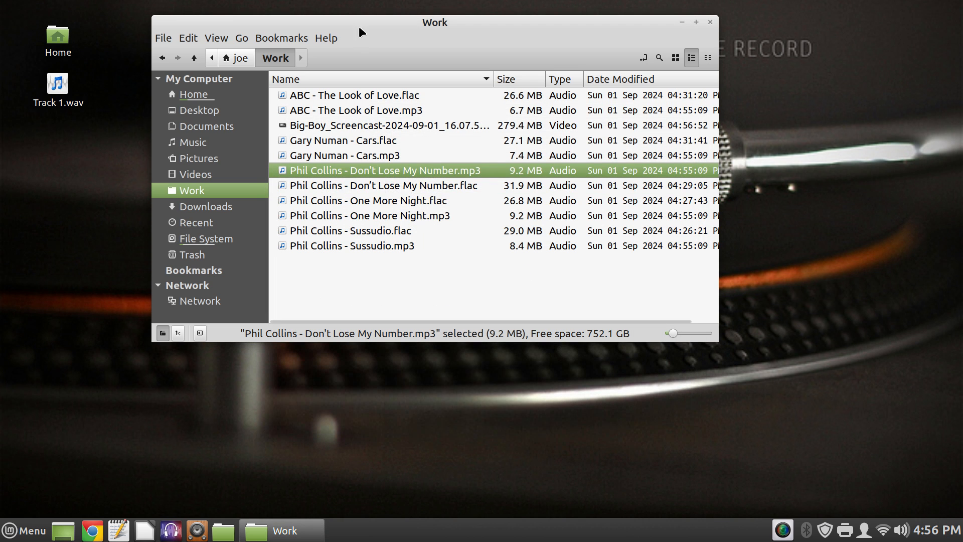
Search the installed applications for tagtool and launch Audio Tag Tool.
left_click(17, 530)
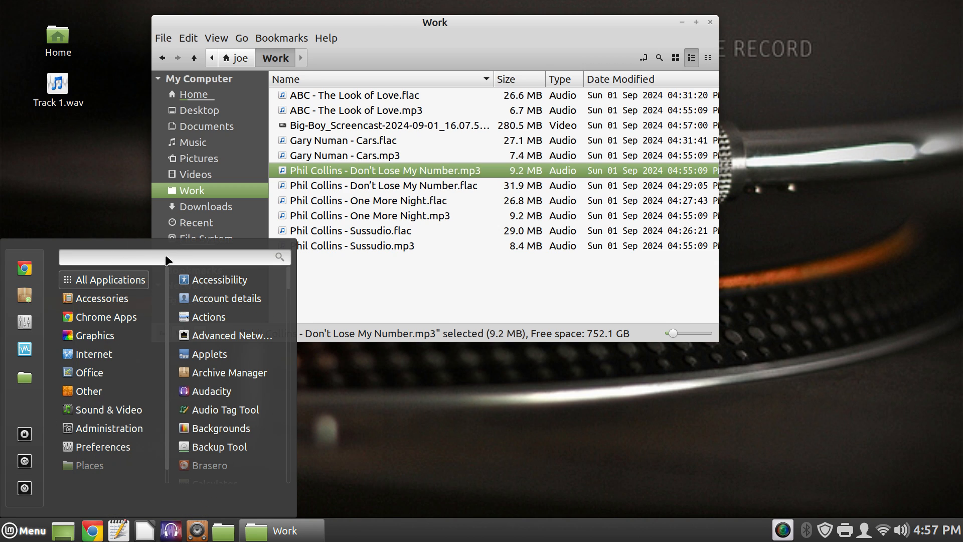
type("tagtool")
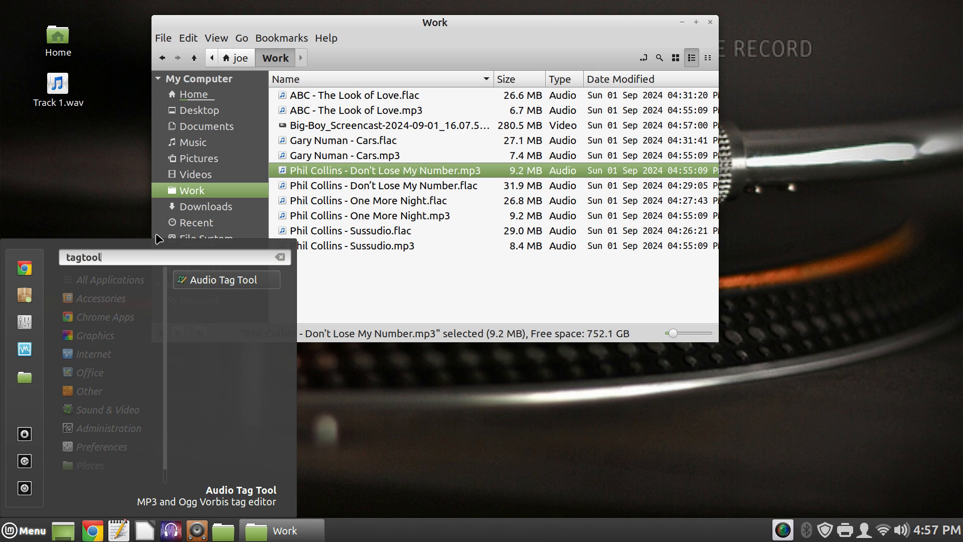
key("Return")
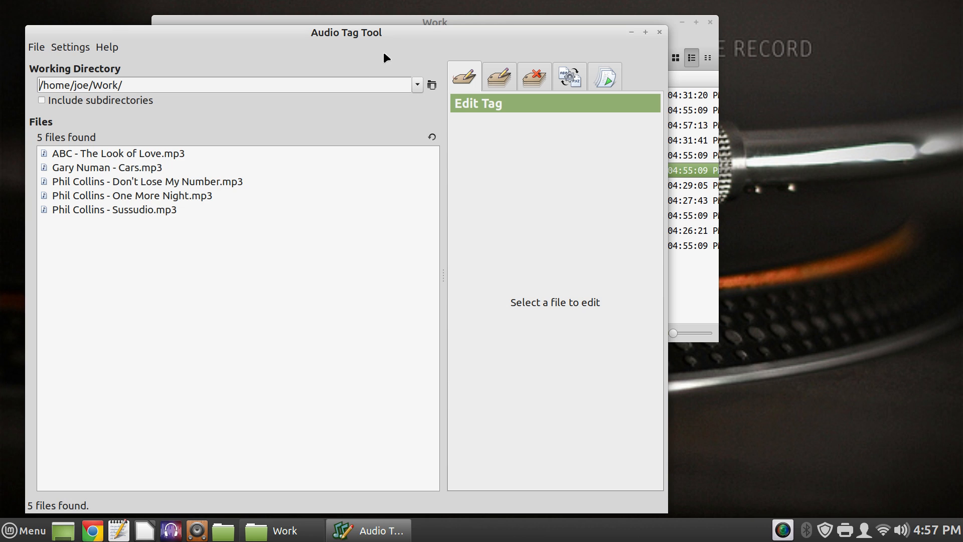
Clear all tags from every MP3 file in the Work directory and dismiss the clearing report.
left_click(529, 79)
left_click(630, 477)
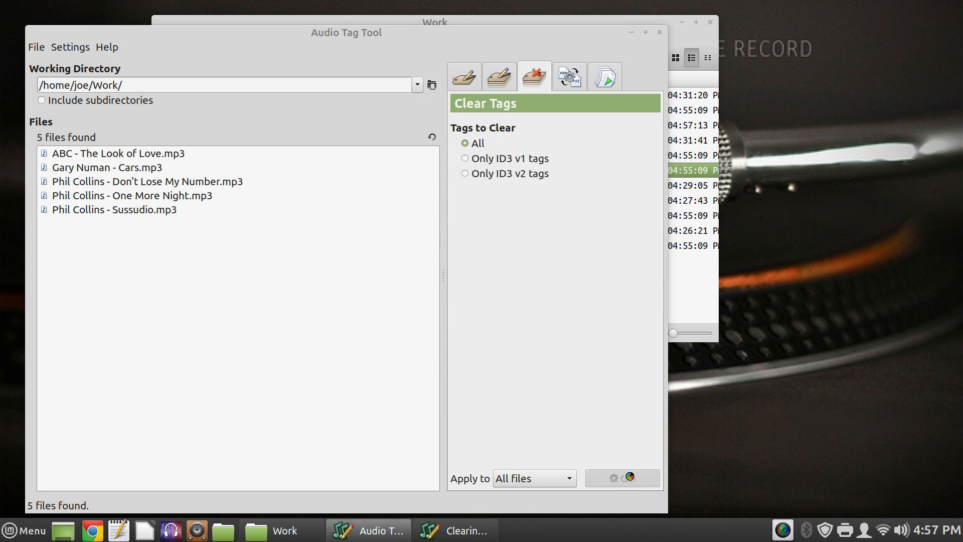
left_click(559, 350)
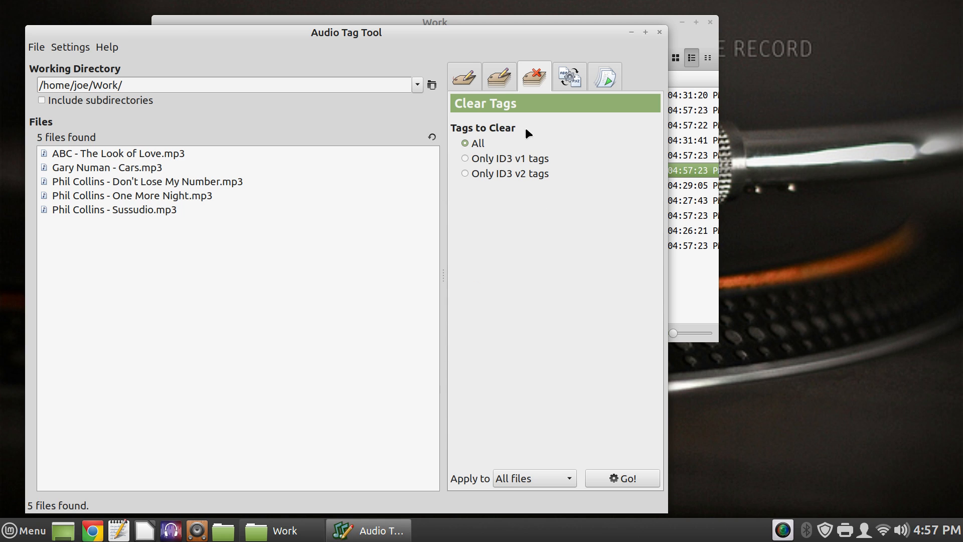
Retag every MP3 file from its file name with the <artist> - <title> format and dismiss the tagging report.
left_click(500, 83)
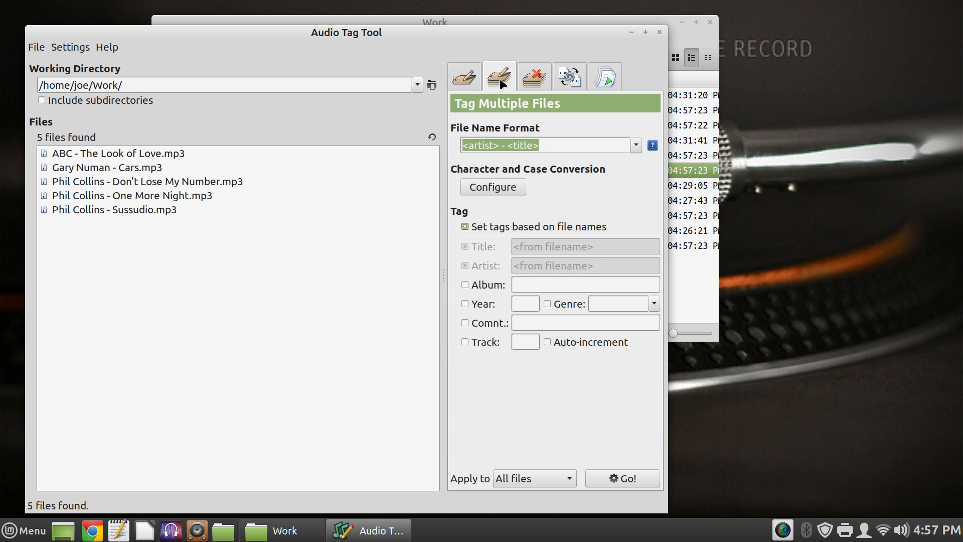
left_click(631, 478)
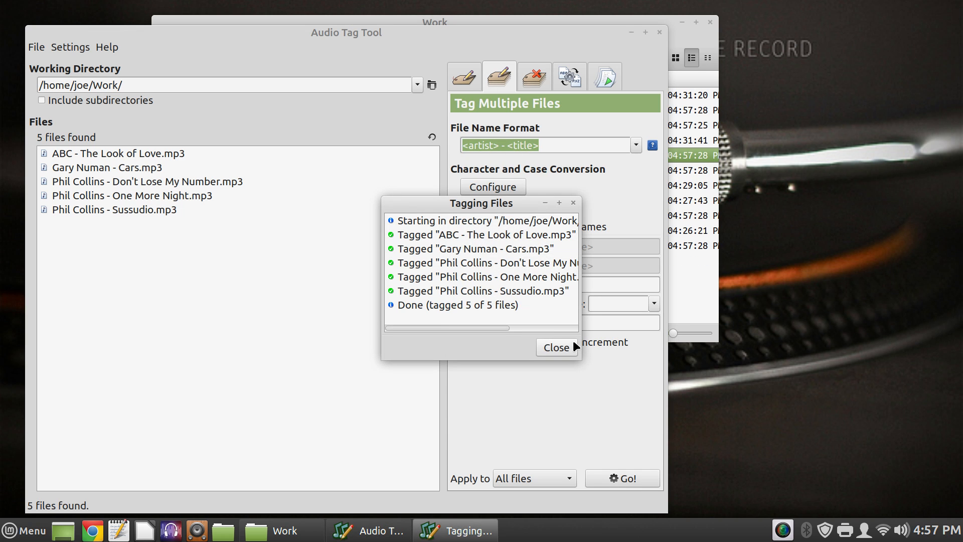
left_click(557, 347)
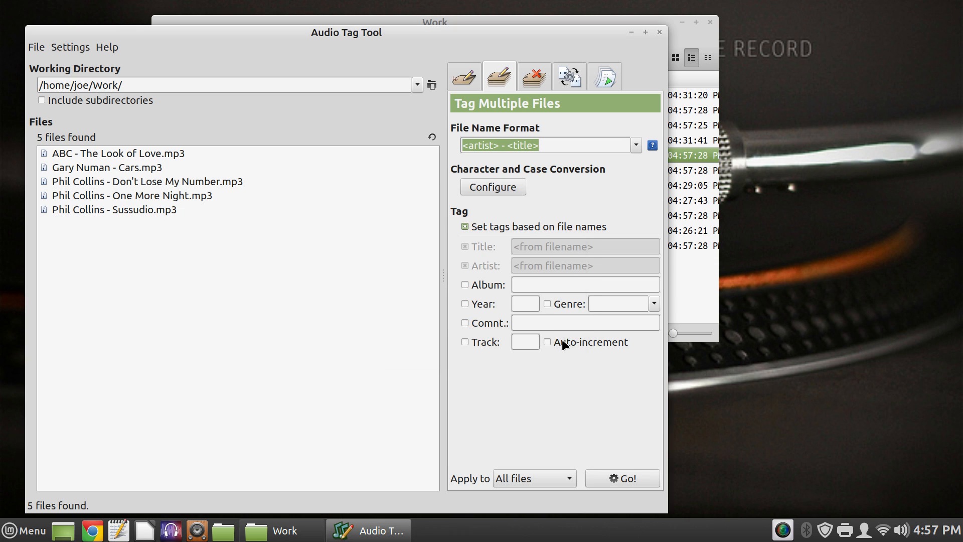
Check the tags of the three Phil Collins MP3 files individually and close Audio Tag Tool.
left_click(465, 76)
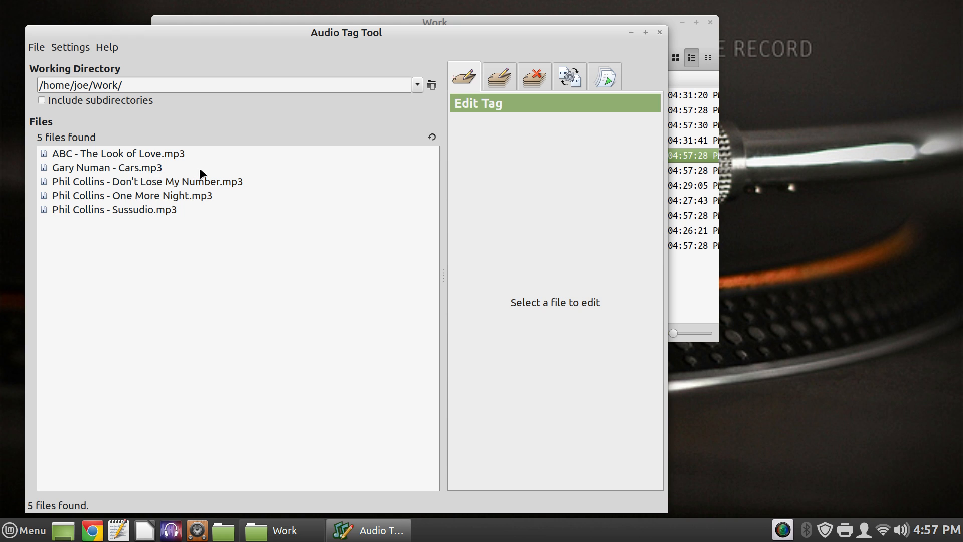
left_click(235, 183)
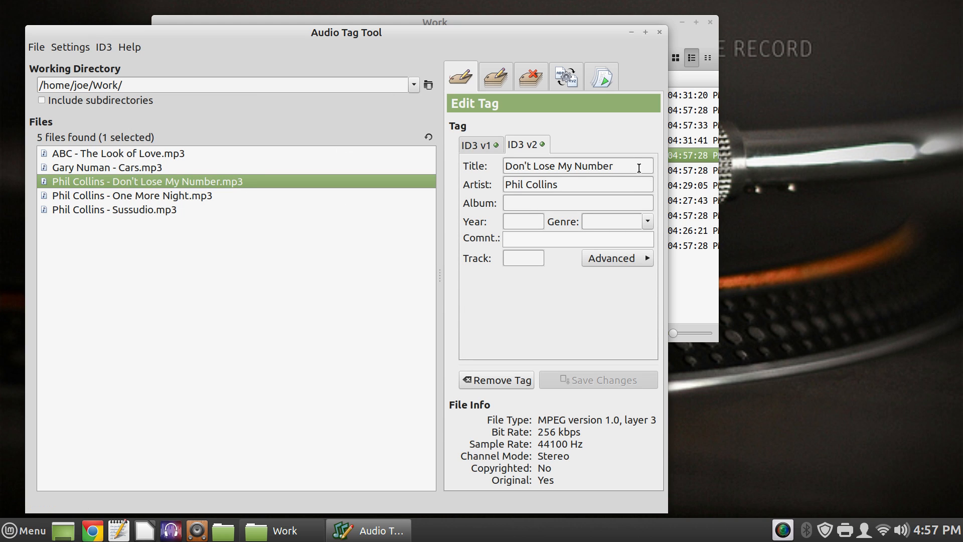
left_click(253, 199)
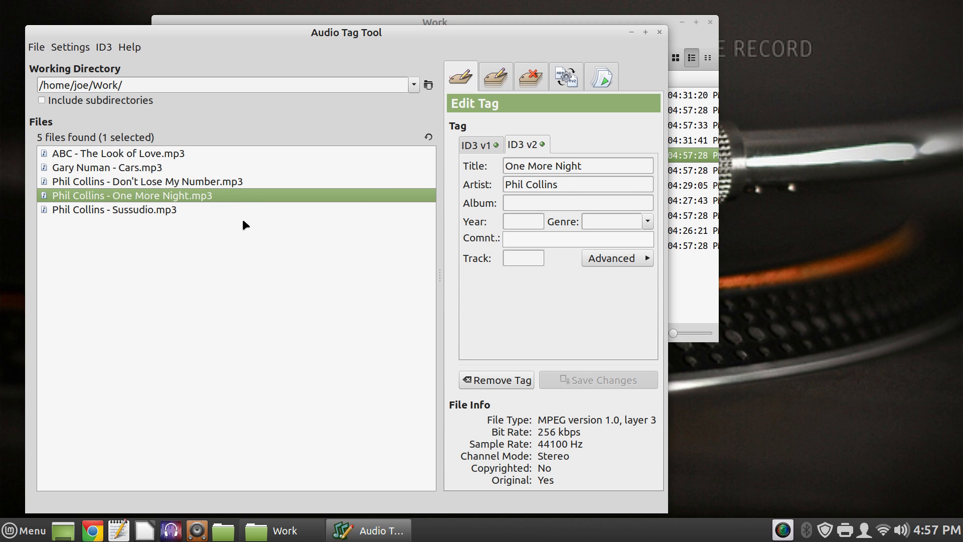
left_click(249, 211)
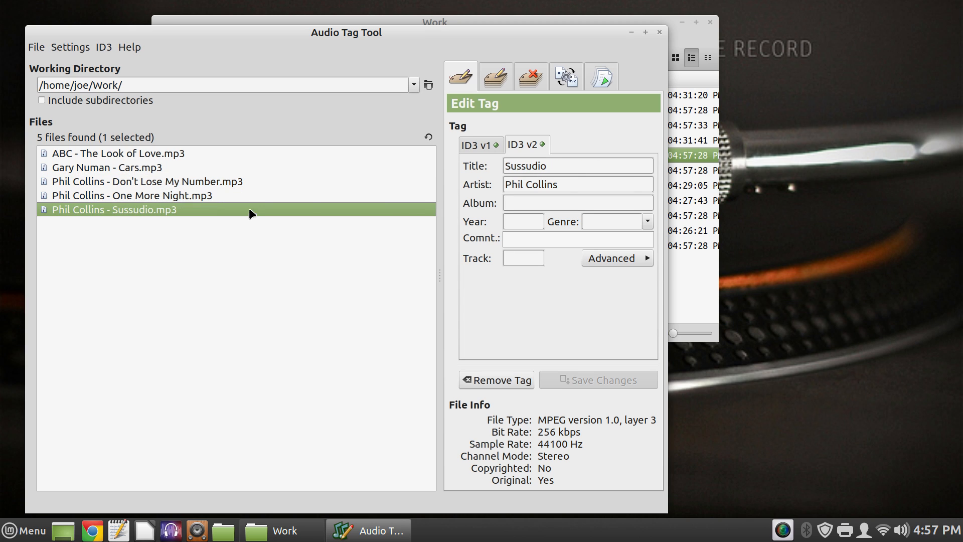
left_click(658, 32)
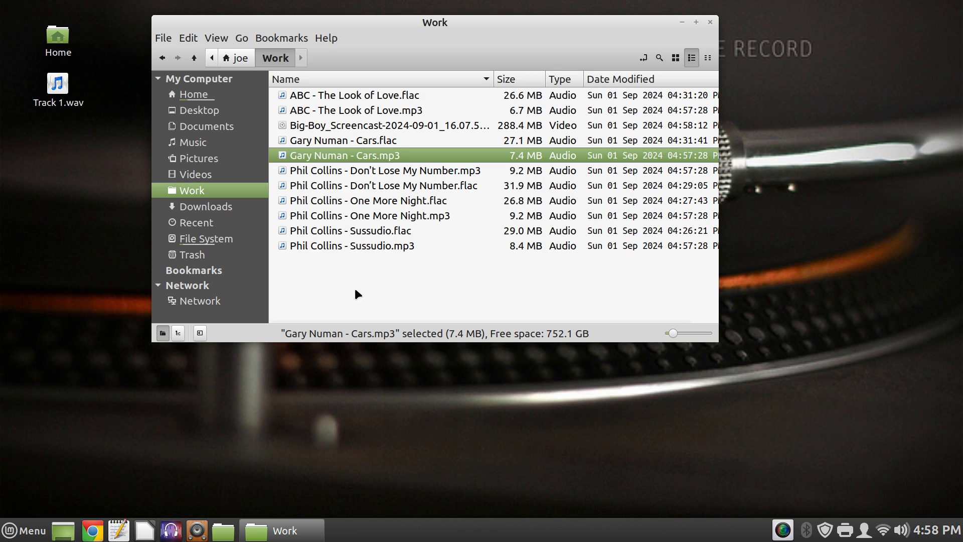
Open a terminal in the Work folder and reposition its window over the file manager.
right_click(397, 288)
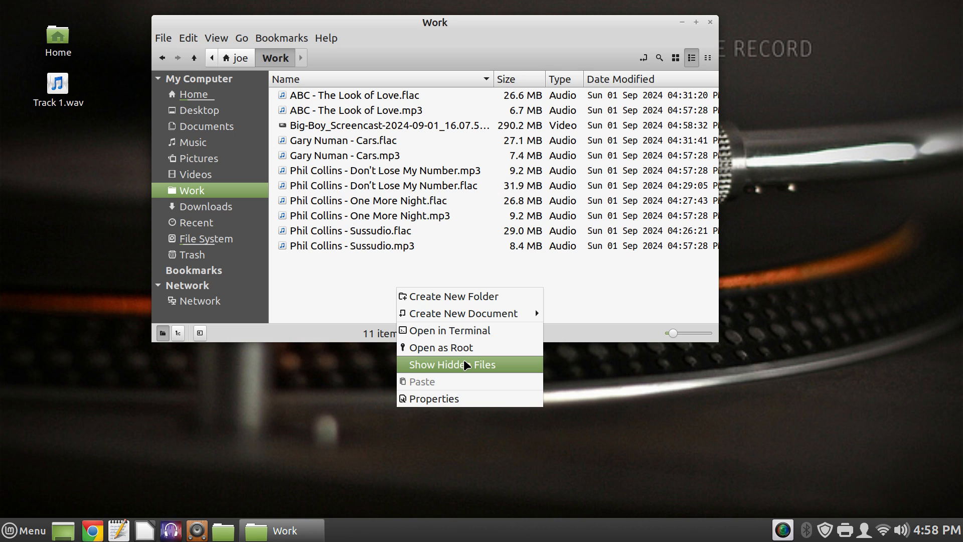
left_click(481, 334)
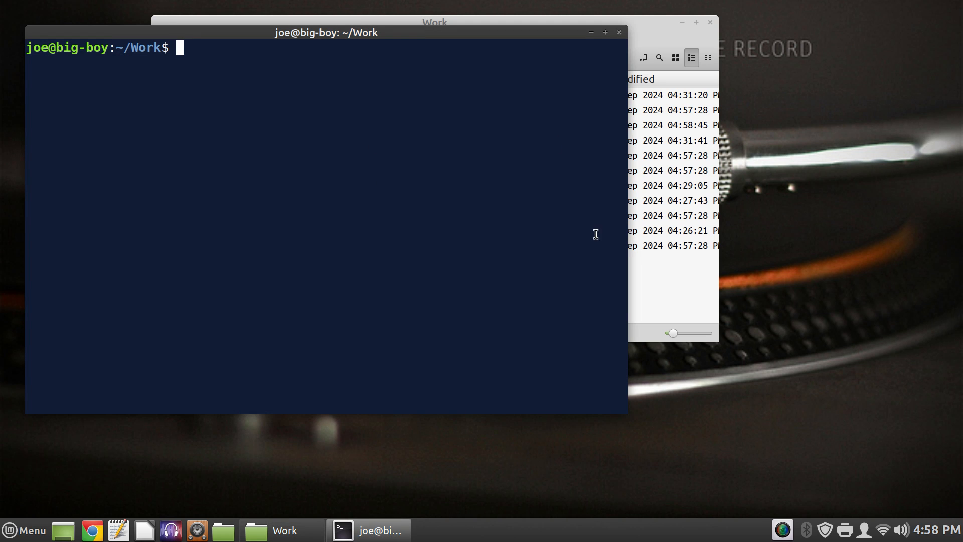
left_click(657, 305)
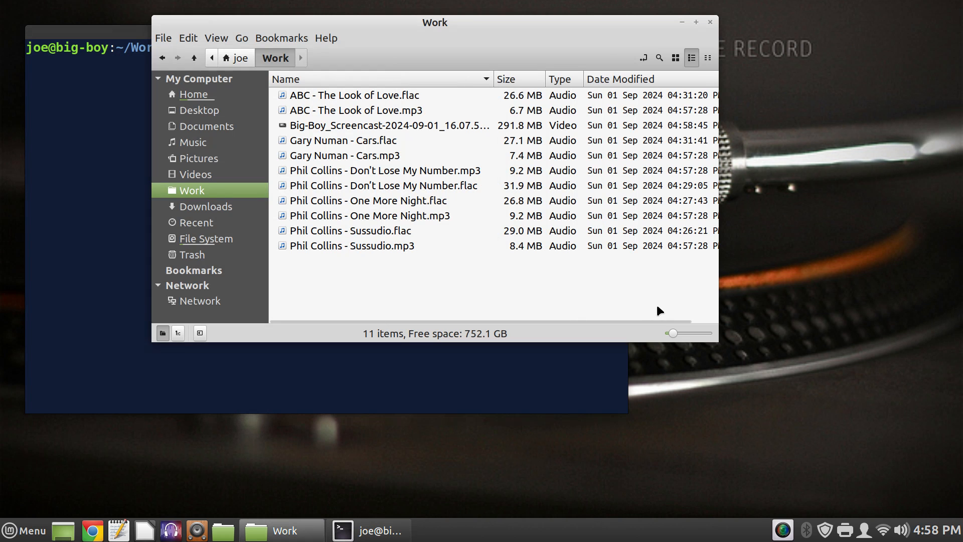
left_click(63, 207)
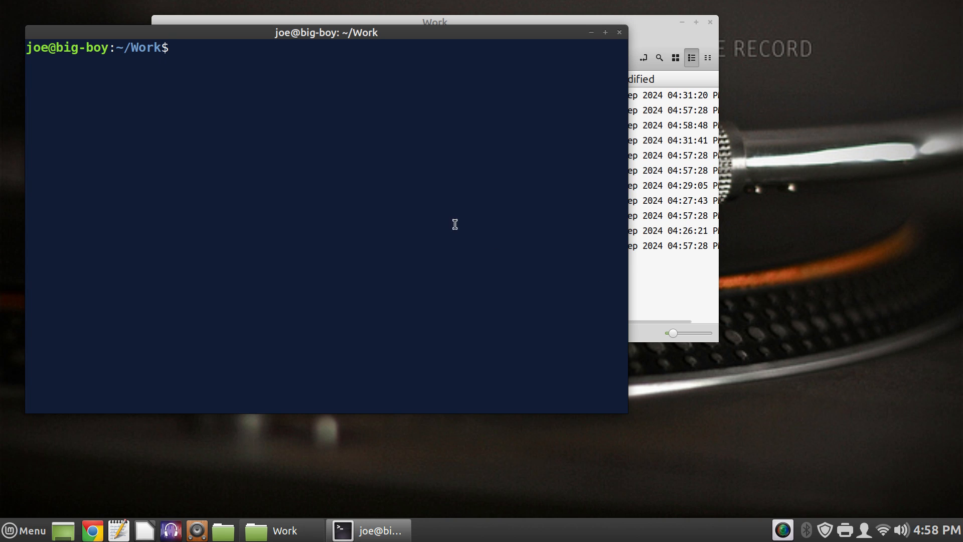
left_click_drag(350, 25, 568, 32)
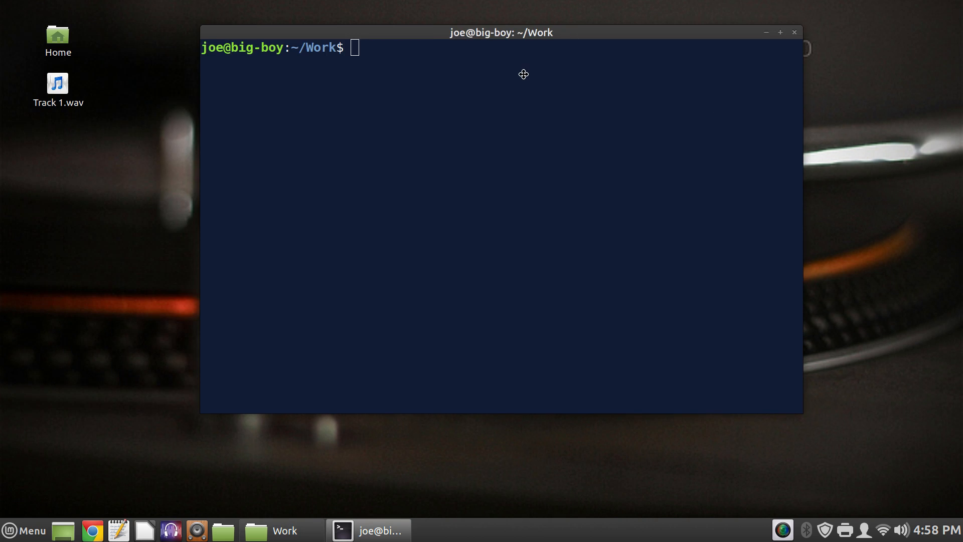
left_click_drag(524, 74, 519, 74)
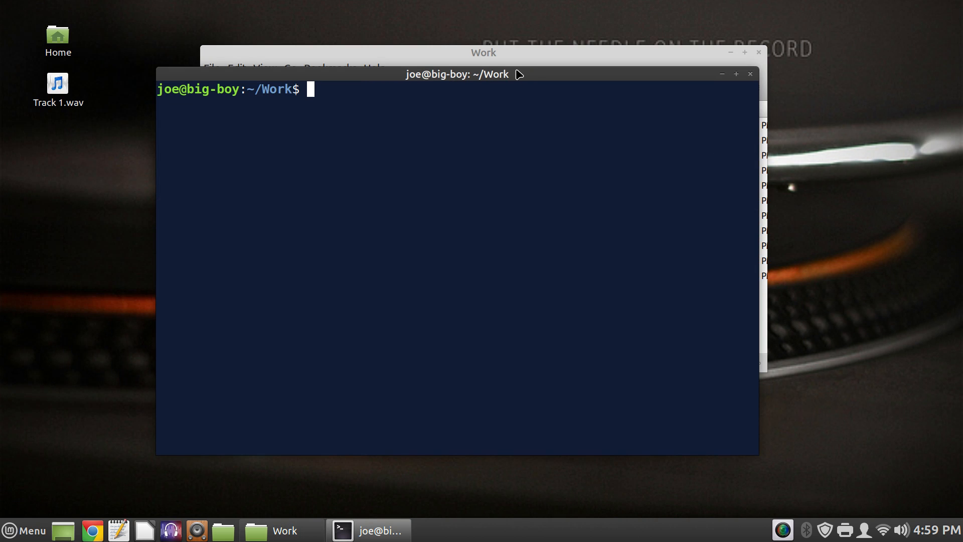
Enlarge the terminal text by two zoom levels and make the terminal full screen.
key("ctrl+plus")
key("ctrl+plus")
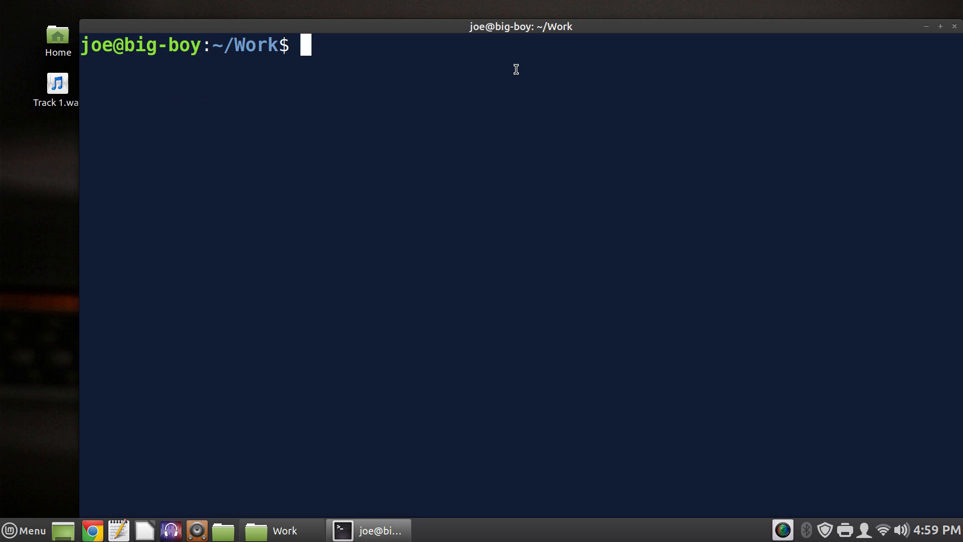
key("F11")
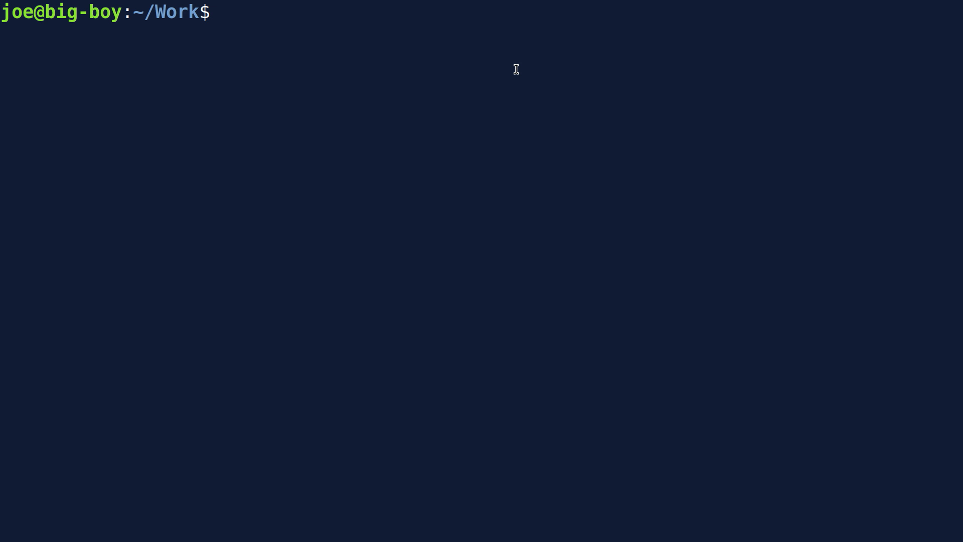
Open the mp3gain manual page and read through its description, its options and the explanation of the WRAP option.
type("man ")
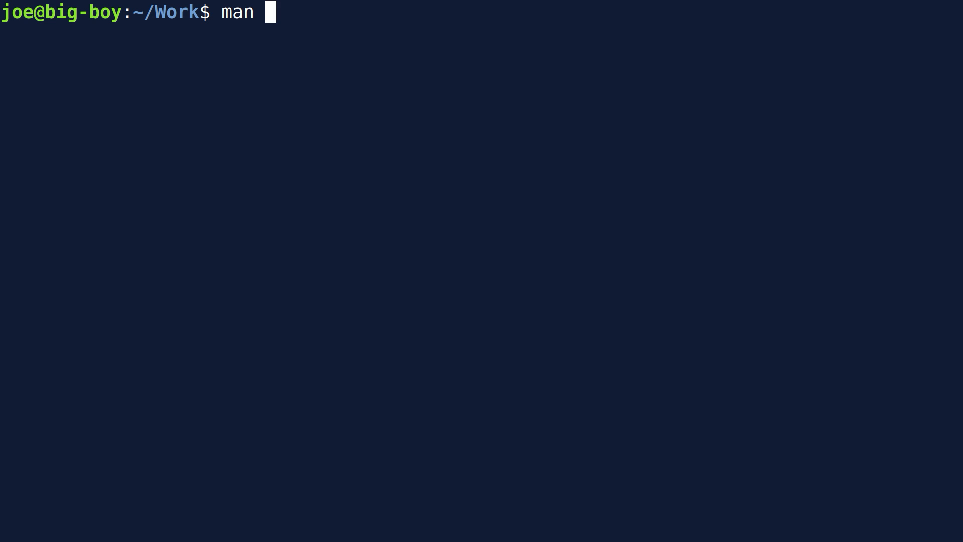
type("mp3g")
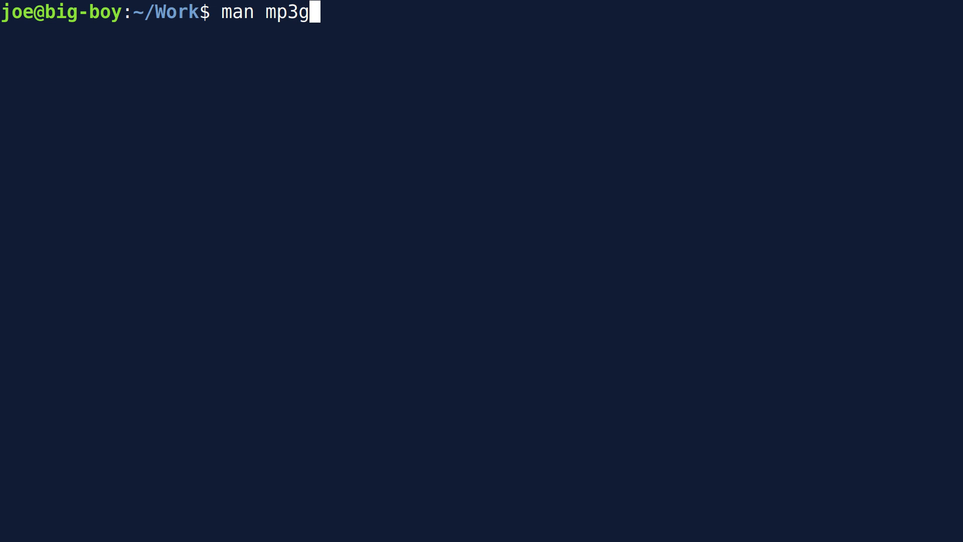
key("Tab")
key("Return")
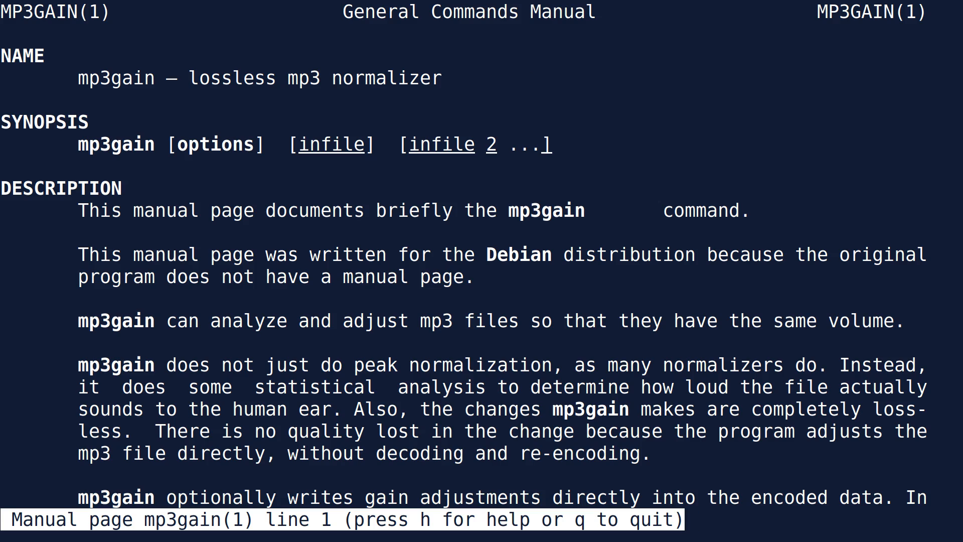
scroll(479, 312, "down", 5)
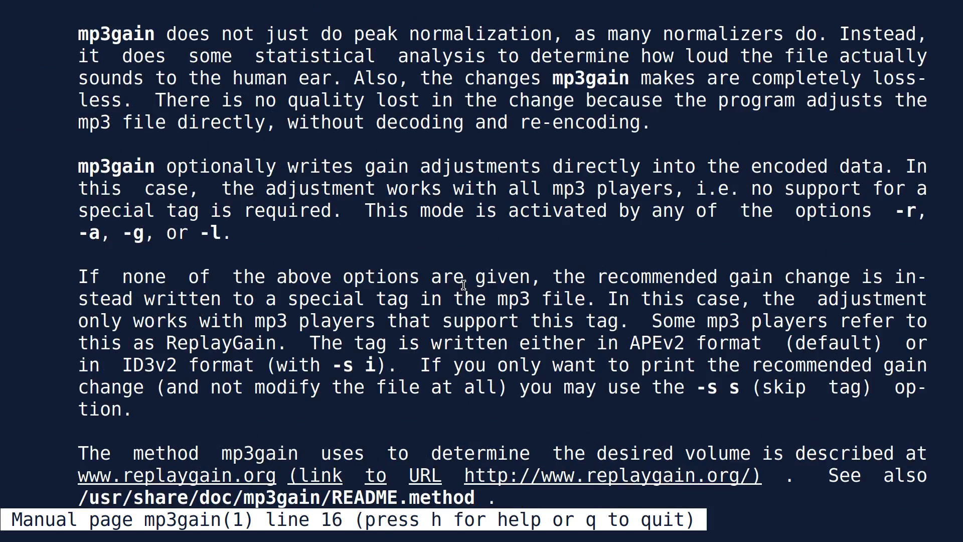
scroll(463, 285, "down", 7)
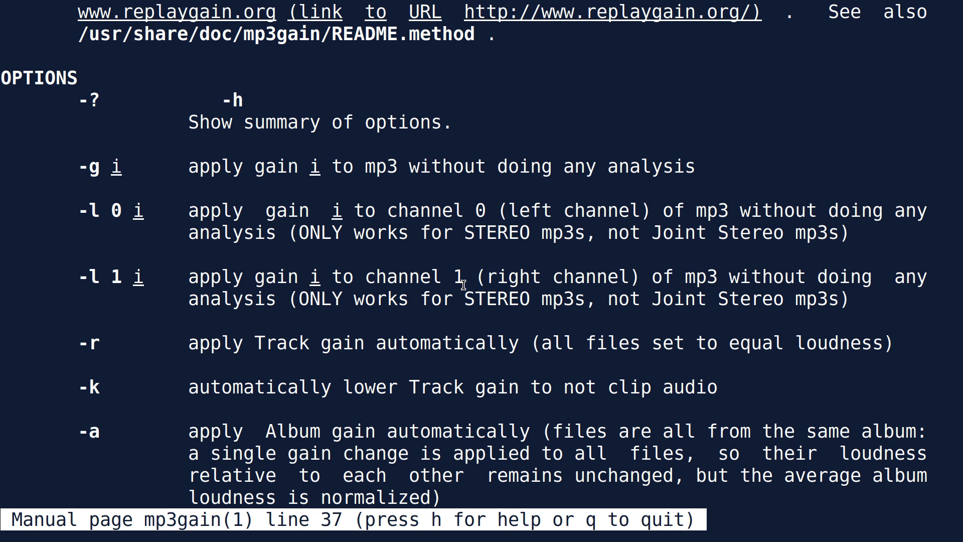
scroll(466, 296, "down", 6)
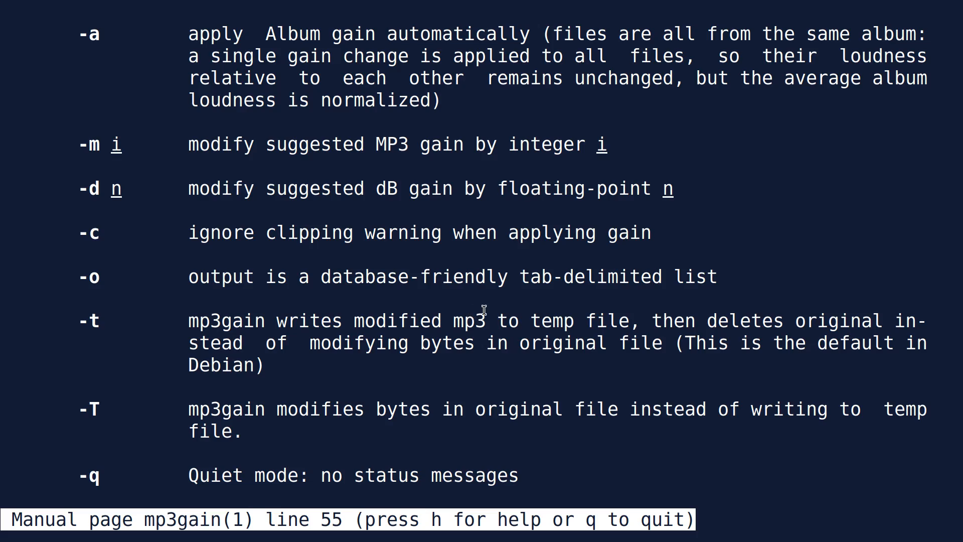
scroll(484, 310, "down", 13)
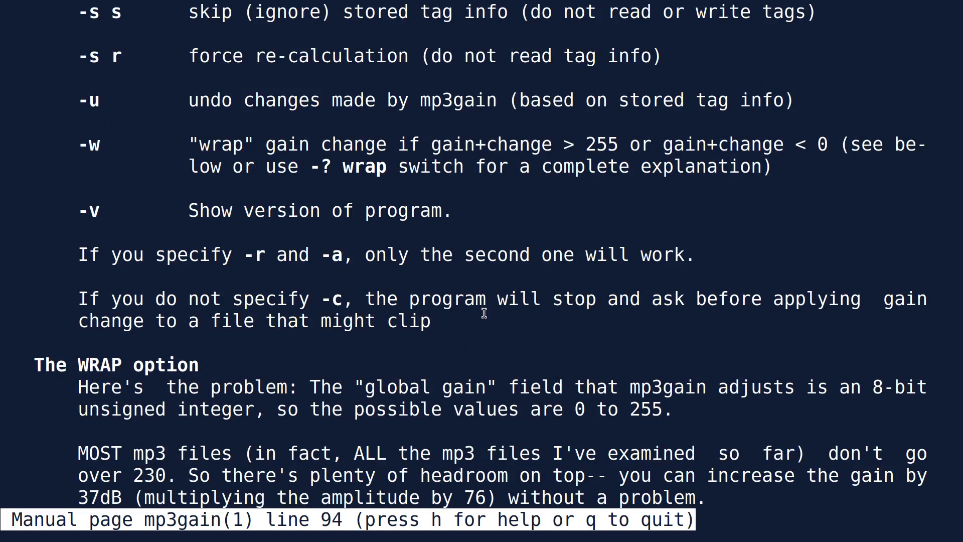
scroll(484, 313, "down", 4)
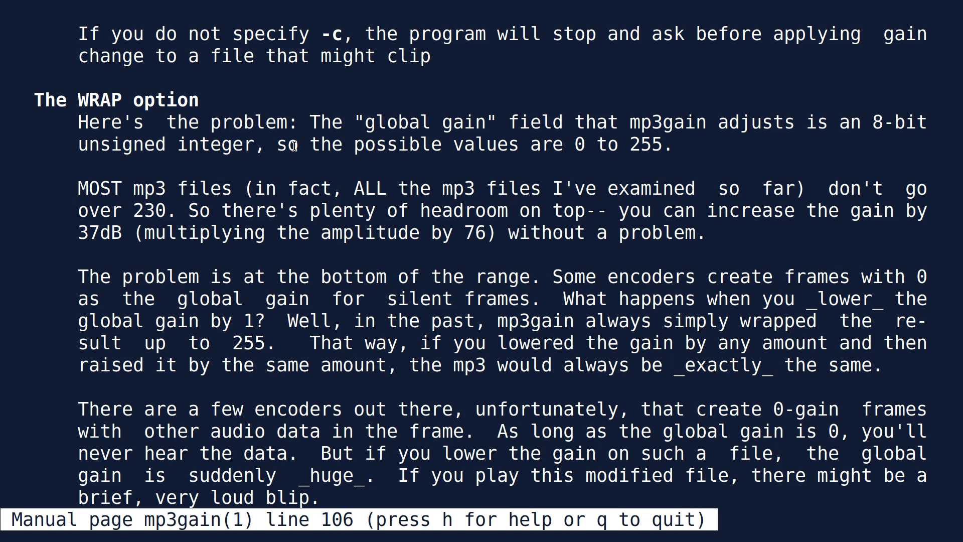
Review the mp3gain manual again from its synopsis through the gain options, keeping the terminal open, and quit the manual.
scroll(293, 145, "up", 10)
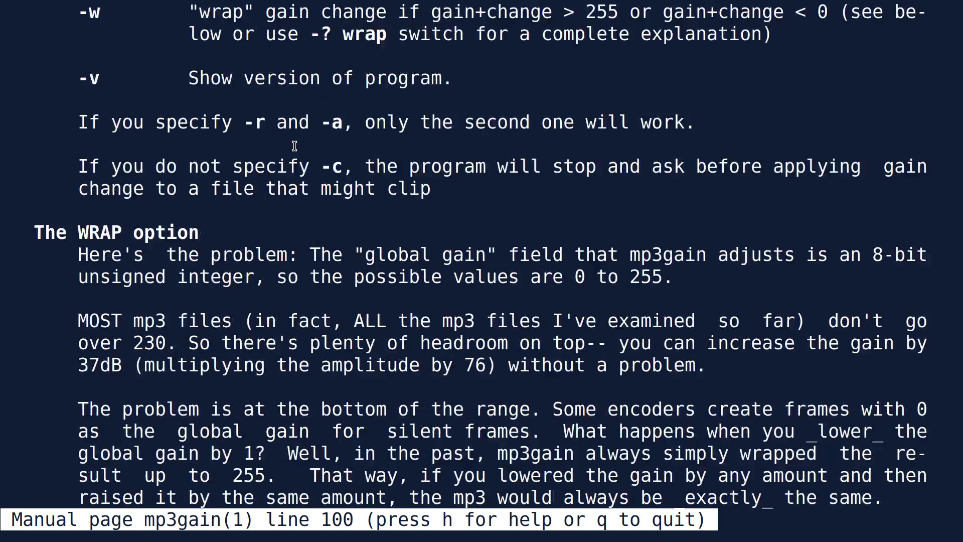
scroll(293, 146, "up", 20)
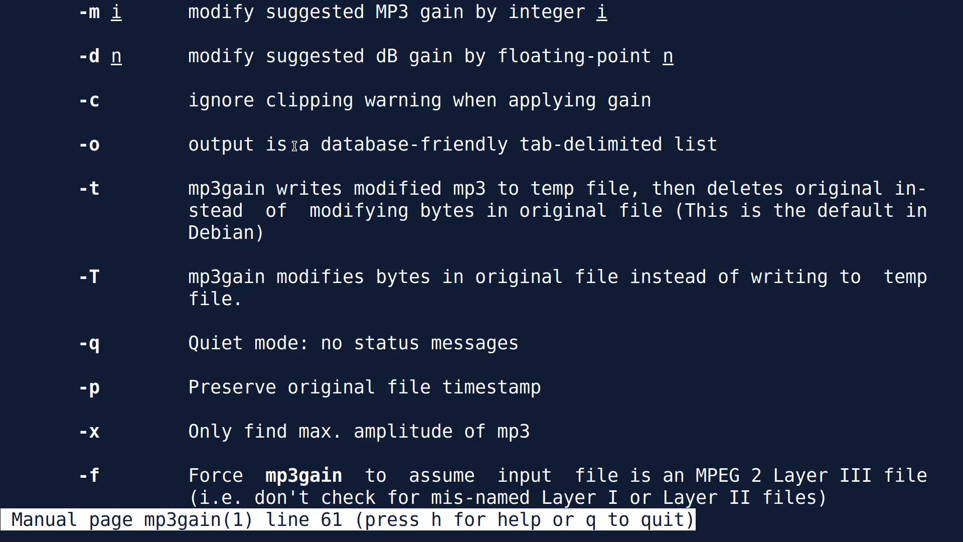
scroll(293, 147, "up", 5)
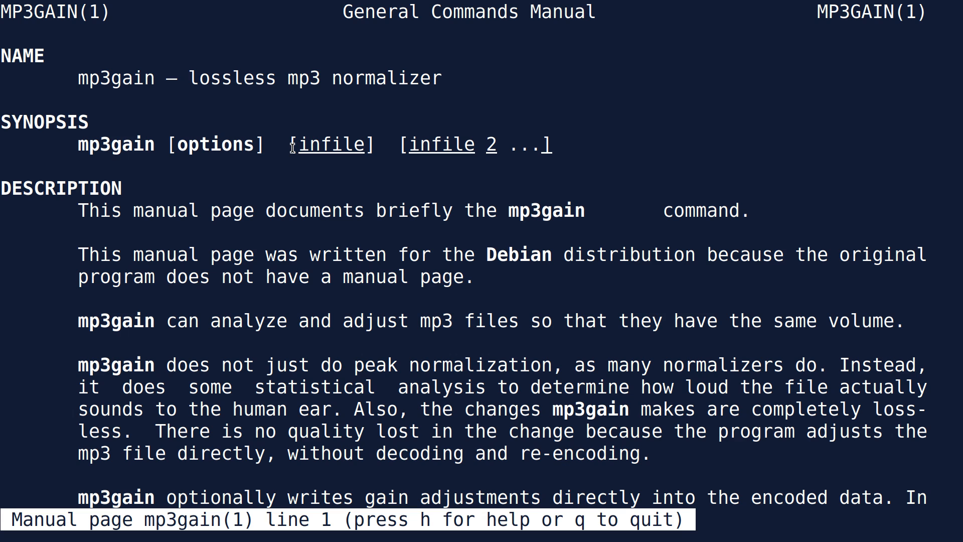
key("ctrl+shift+w")
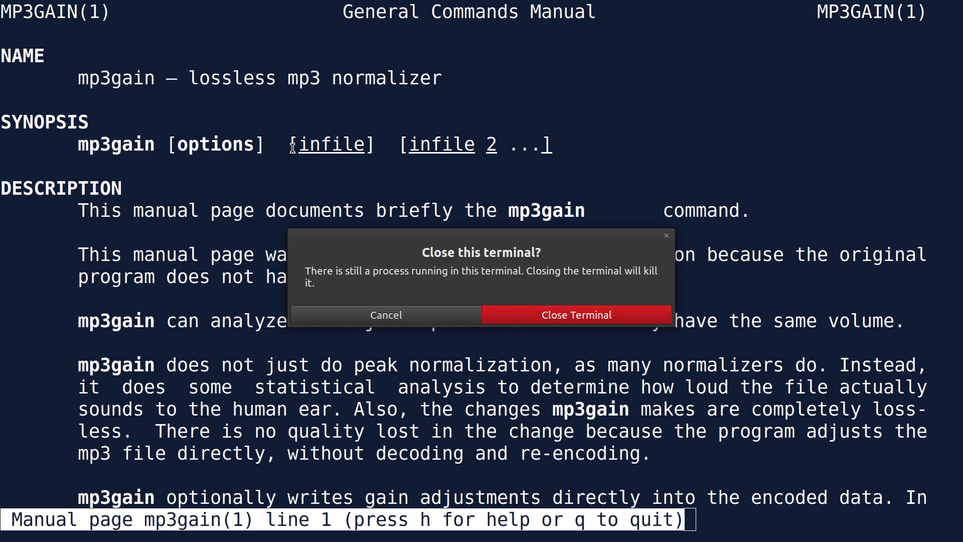
left_click(432, 315)
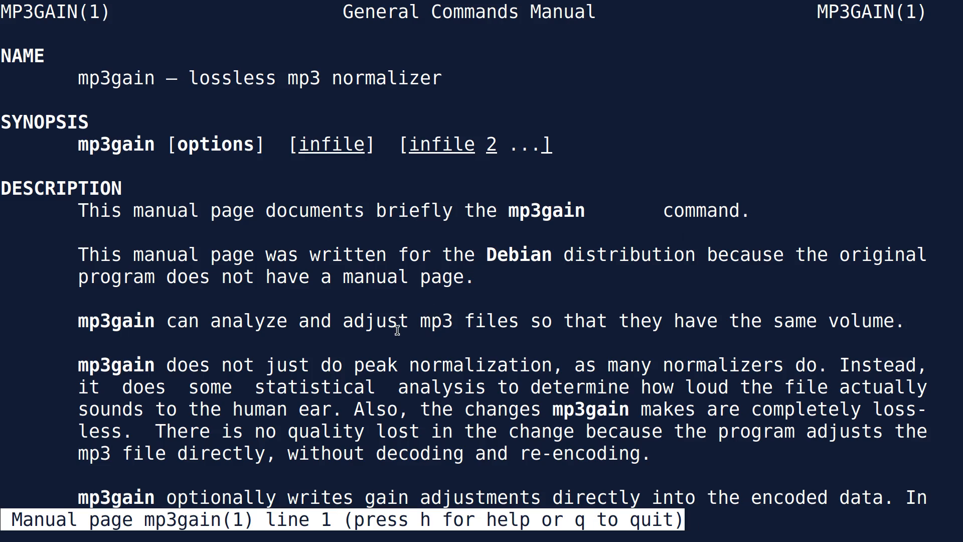
scroll(397, 330, "down", 19)
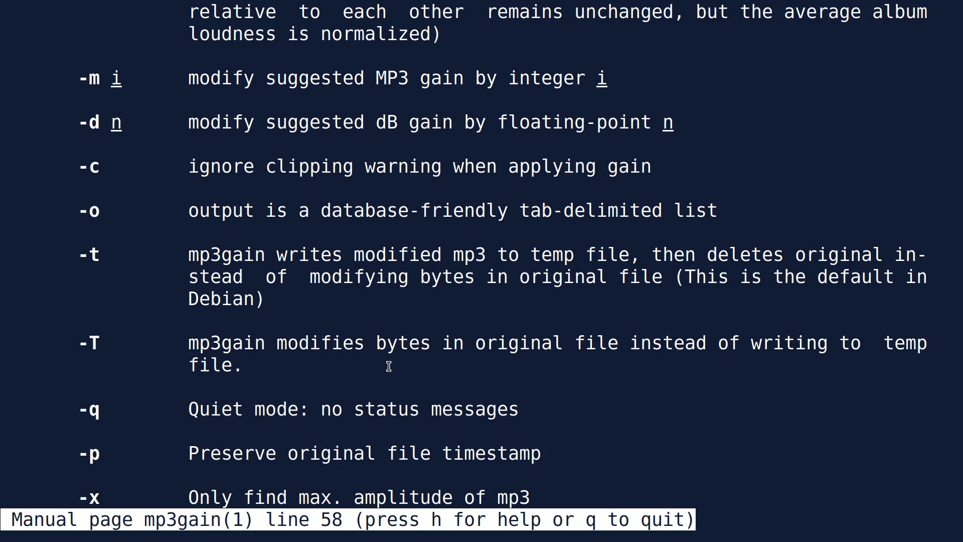
key("q")
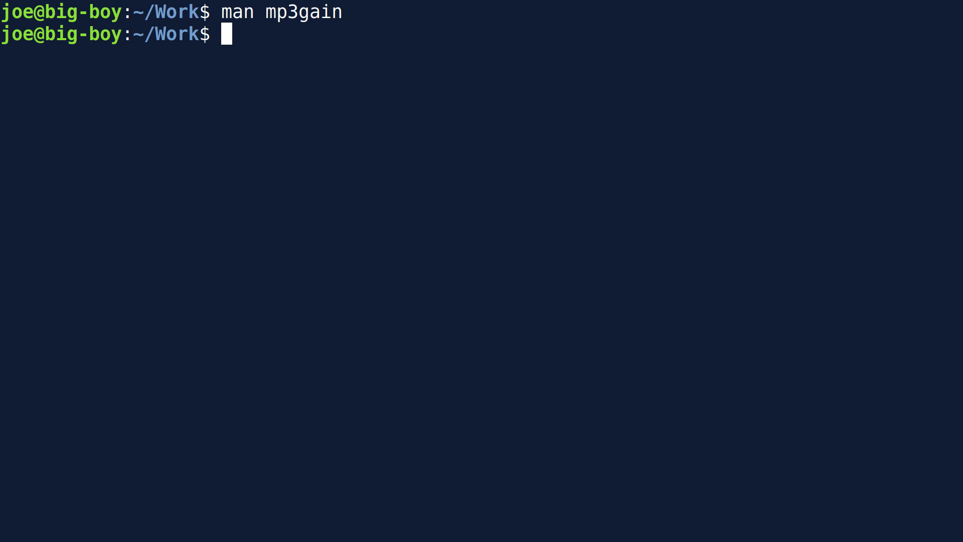
Normalize all MP3 files in the Work folder to equal loudness without clipping by running mp3gain -r -k *3.
type("mp3")
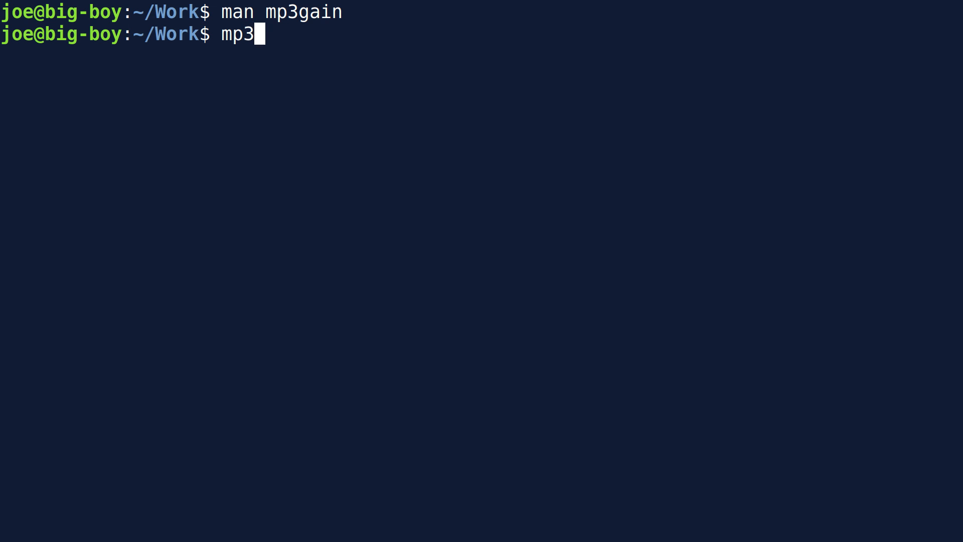
type("gain ")
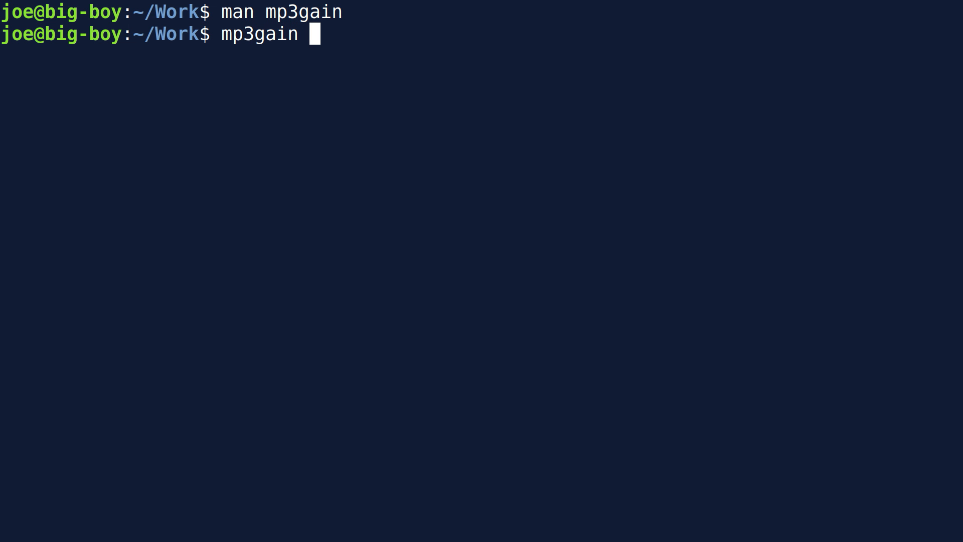
type("-r -")
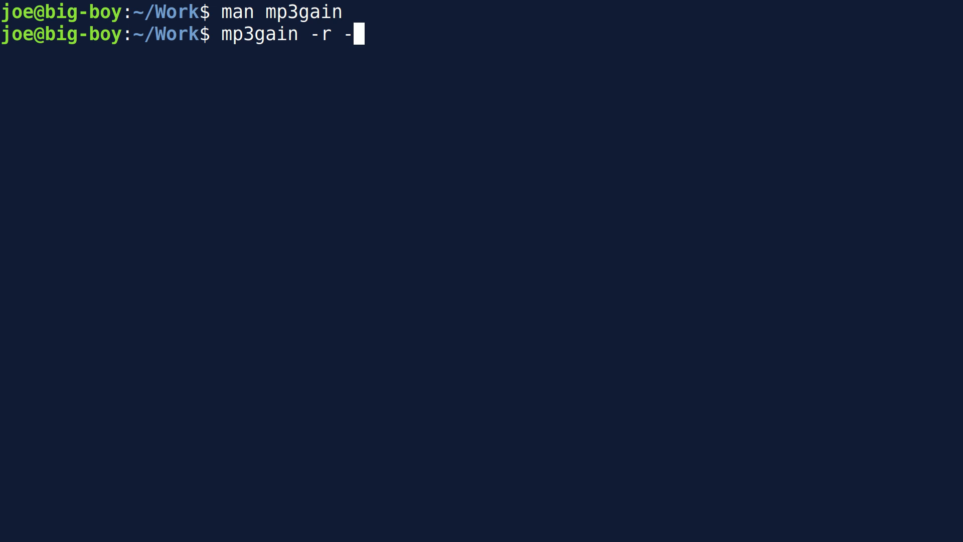
type("k")
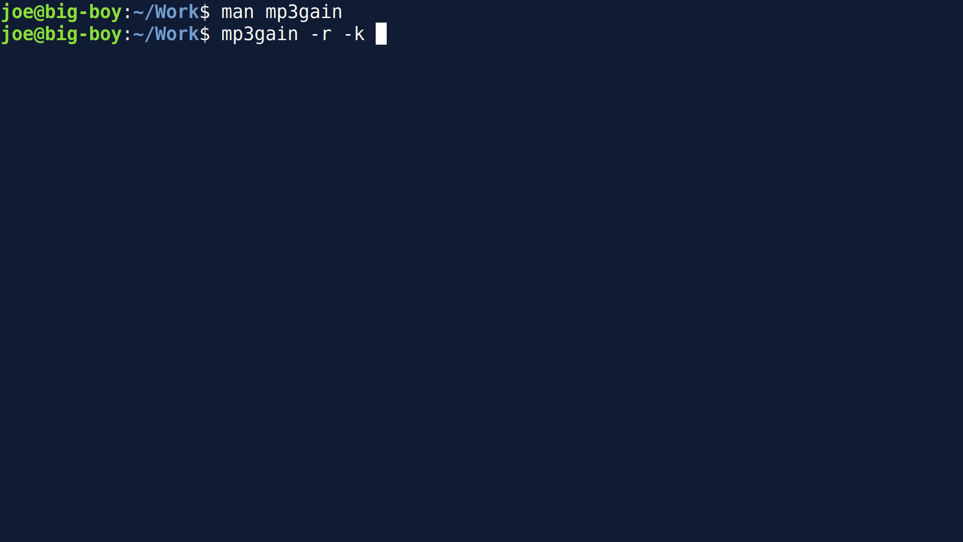
type("*3")
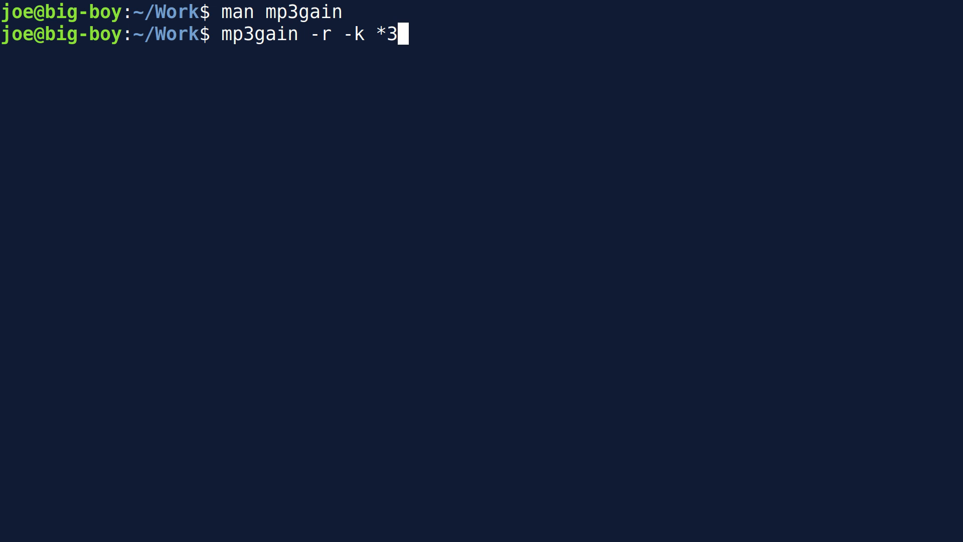
key("Return")
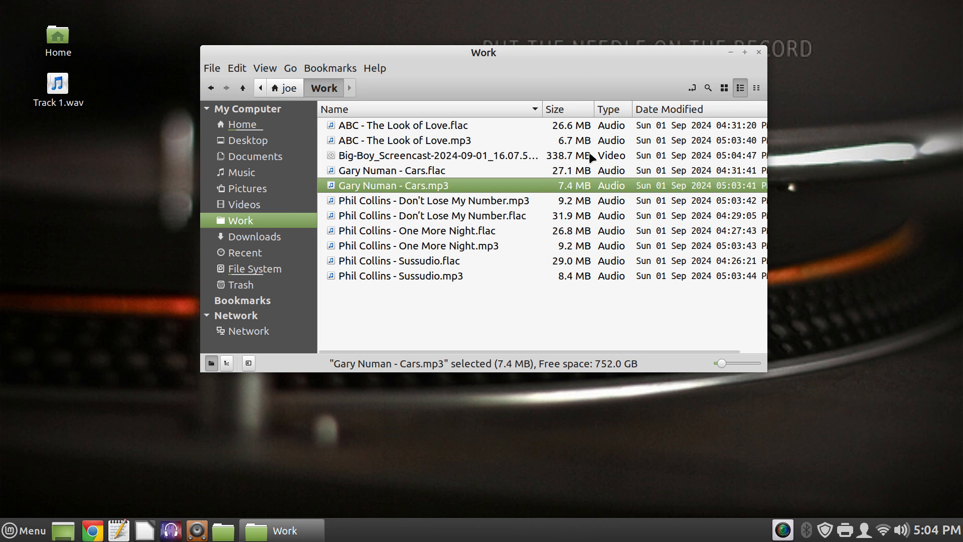
Delete all FLAC files from the Work folder with rm *flac in a new terminal there and close the terminal.
right_click(447, 312)
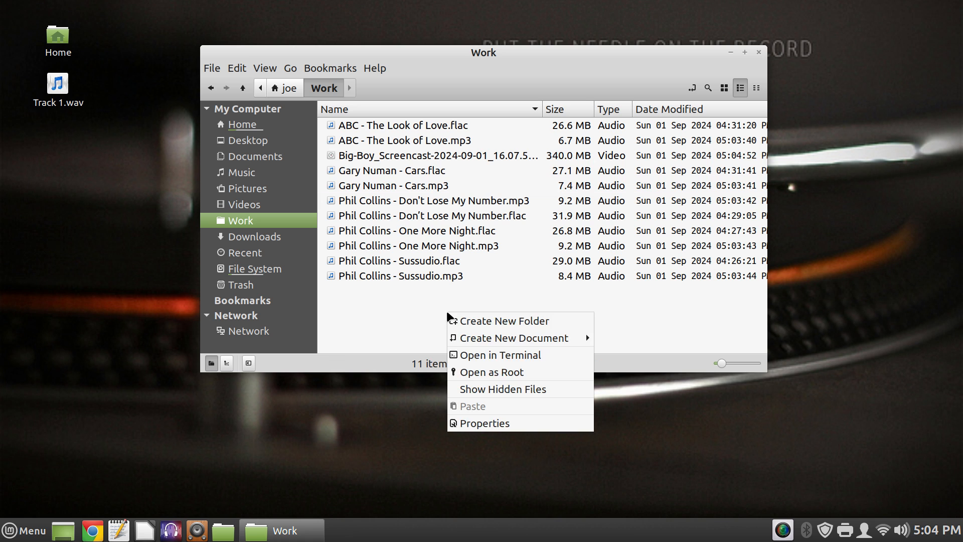
left_click(576, 357)
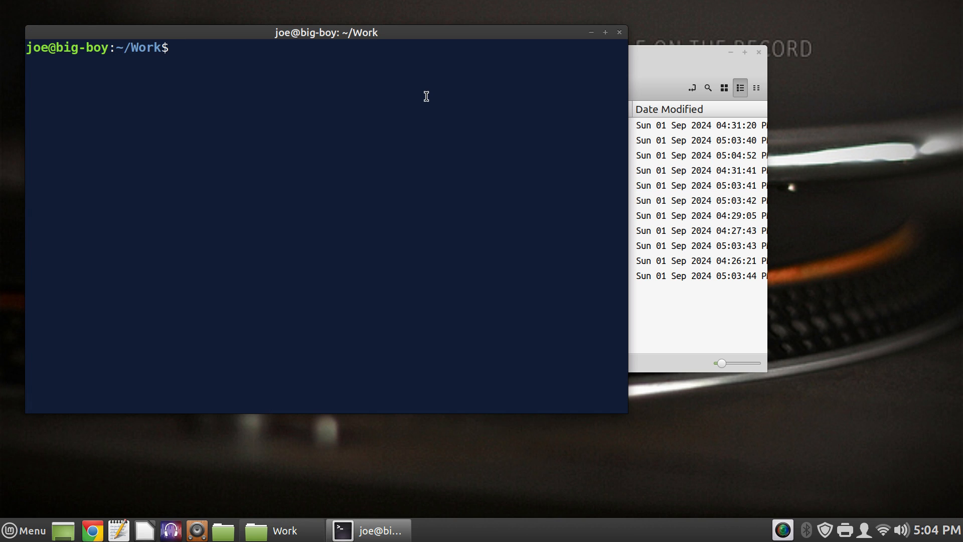
type("rm *flac")
key("Return")
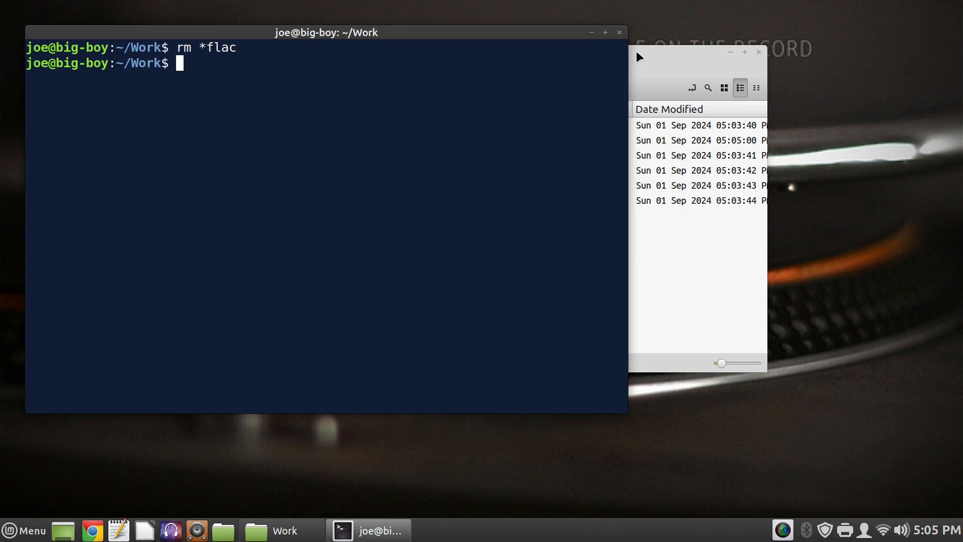
left_click(620, 32)
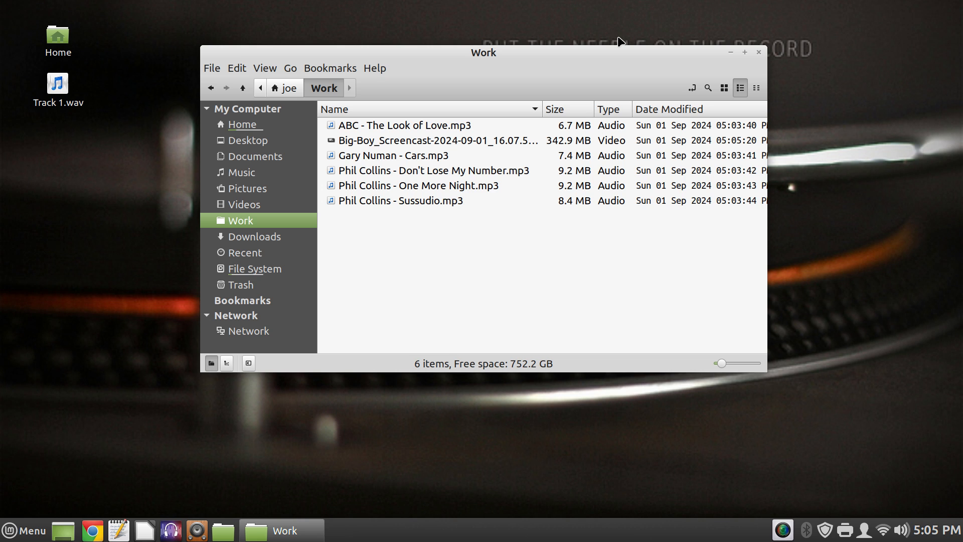
Open the Home folder in a new window and look through the Music folder and its Pop subfolder.
double_click(55, 43)
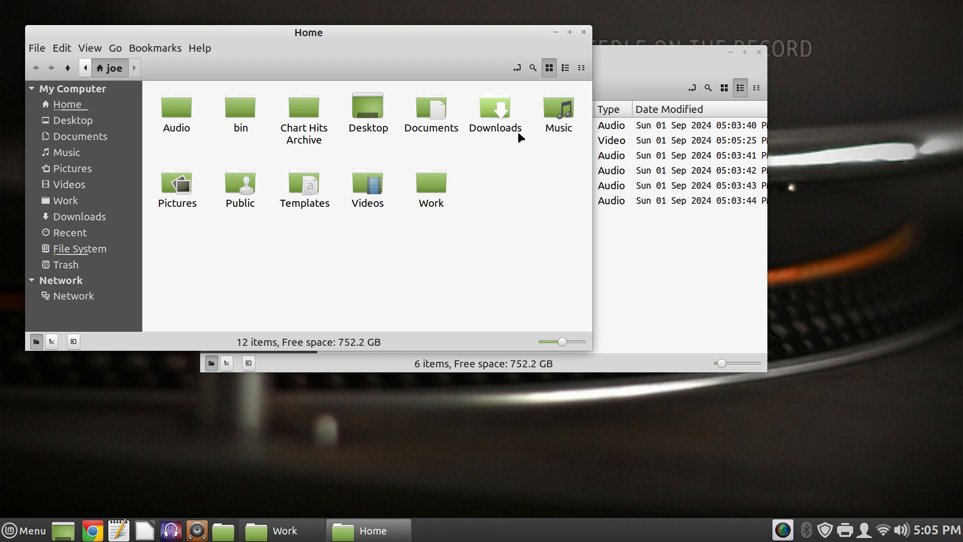
left_click(550, 114)
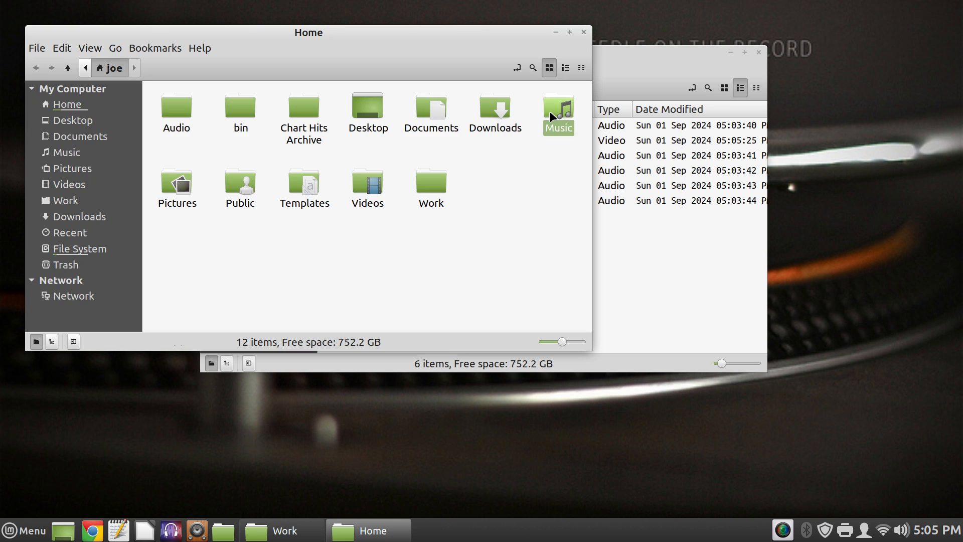
double_click(549, 111)
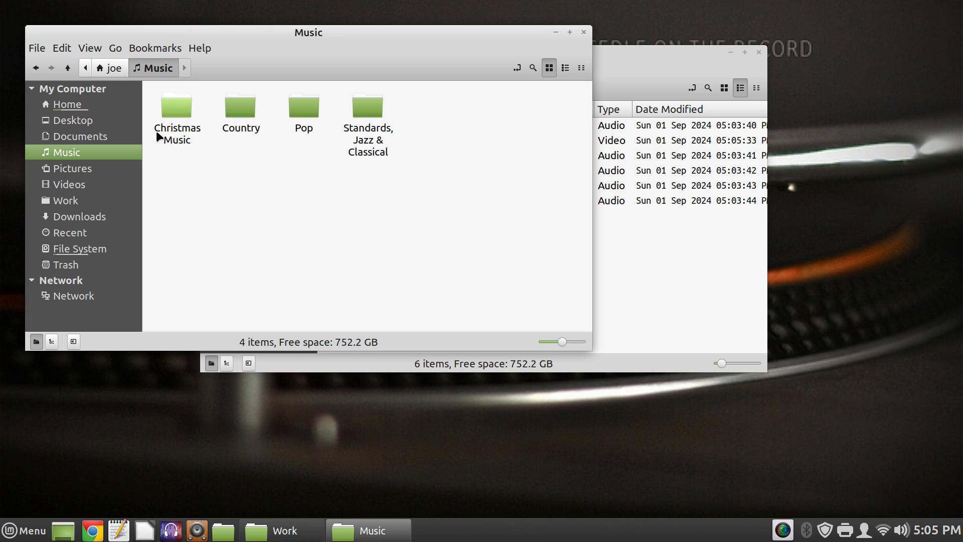
double_click(307, 107)
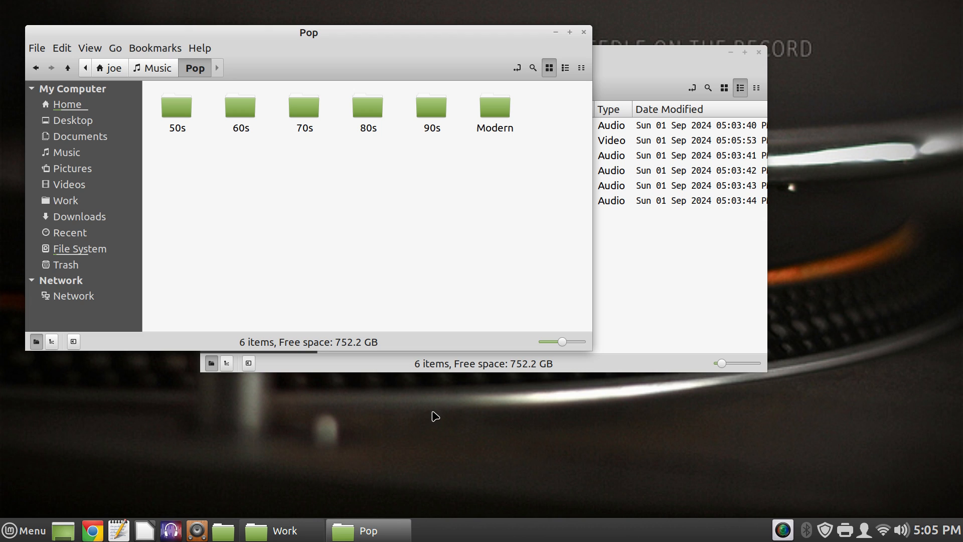
left_click(159, 67)
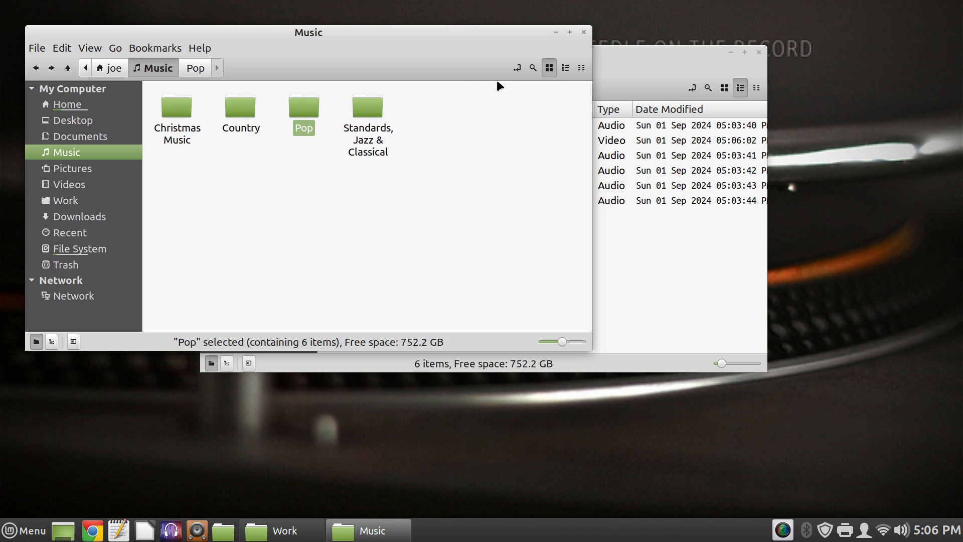
Browse the year folders in Chart Hits Archive in the Home folder and open the 1972 folder to view its songs.
left_click(119, 71)
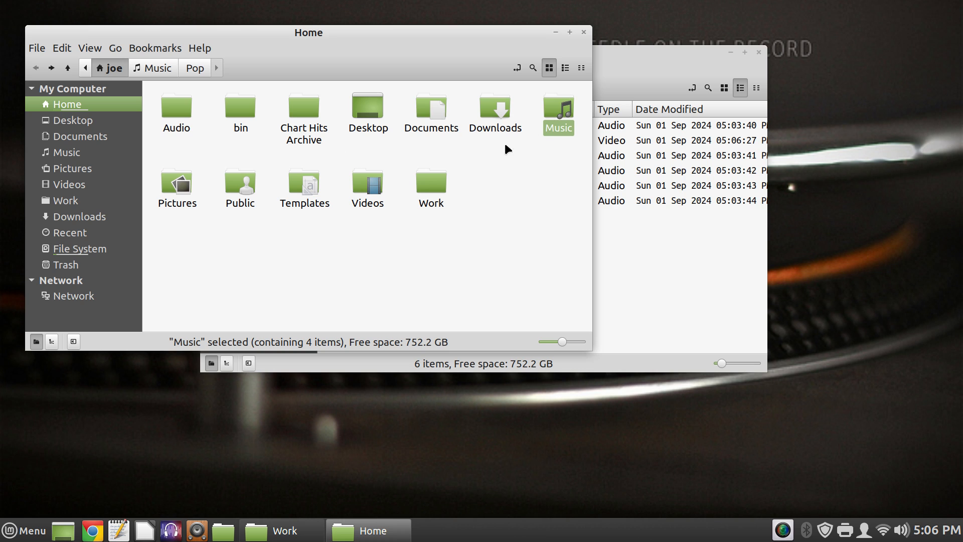
double_click(312, 113)
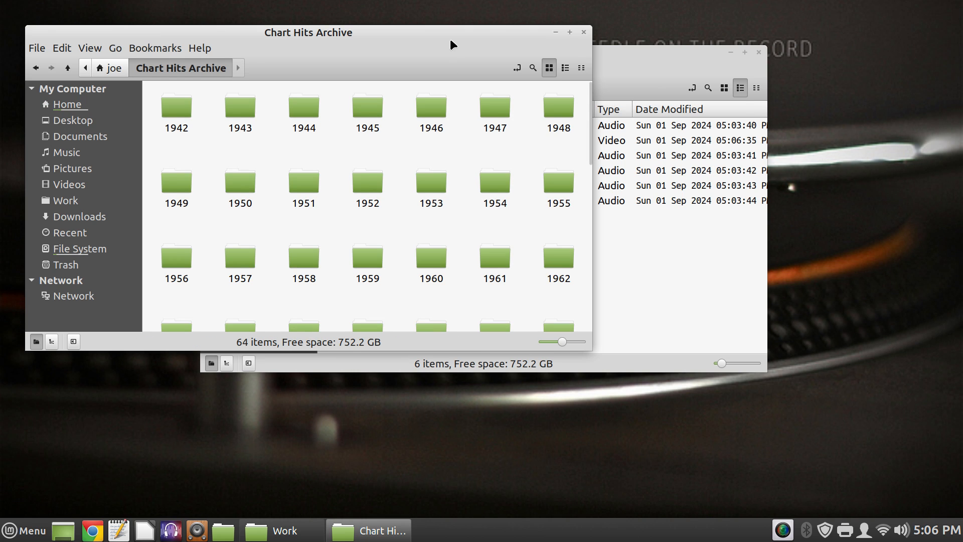
left_click_drag(447, 38, 597, 52)
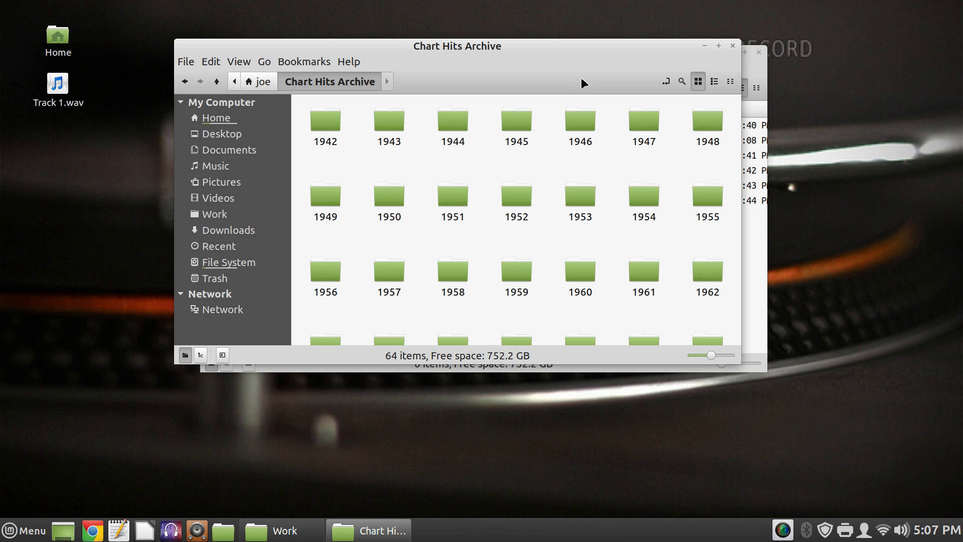
scroll(479, 234, "down", 5)
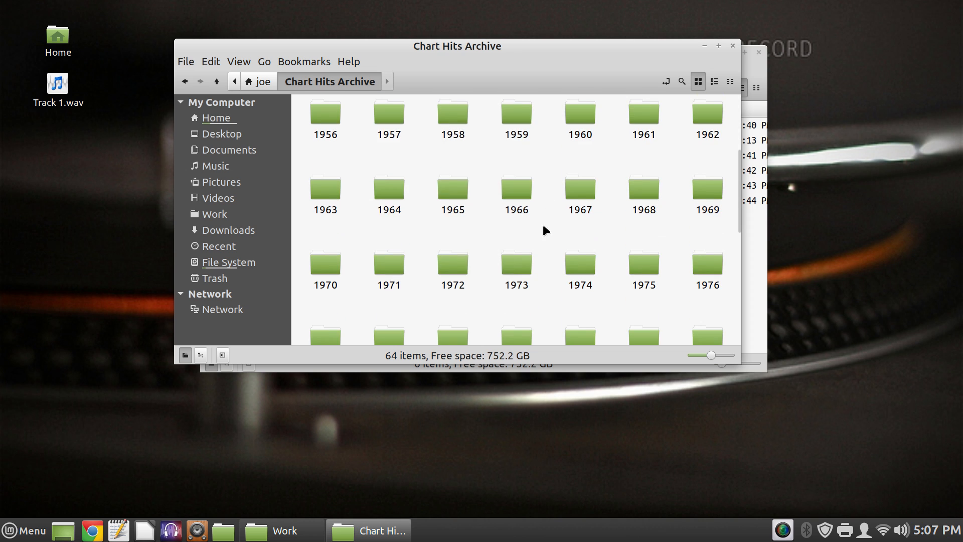
double_click(461, 263)
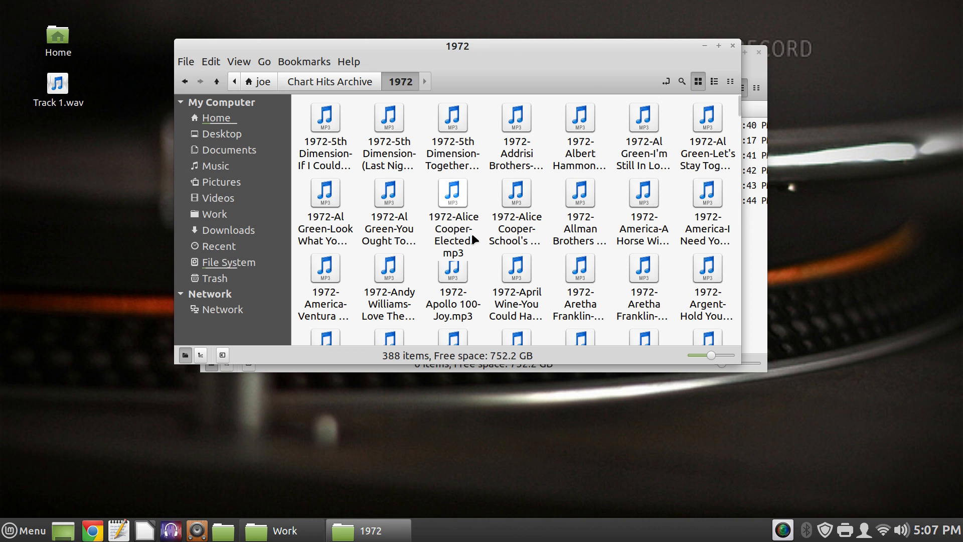
Look over the songs in the 1972 folder and close its window.
scroll(471, 231, "down", 6)
scroll(465, 231, "up", 6)
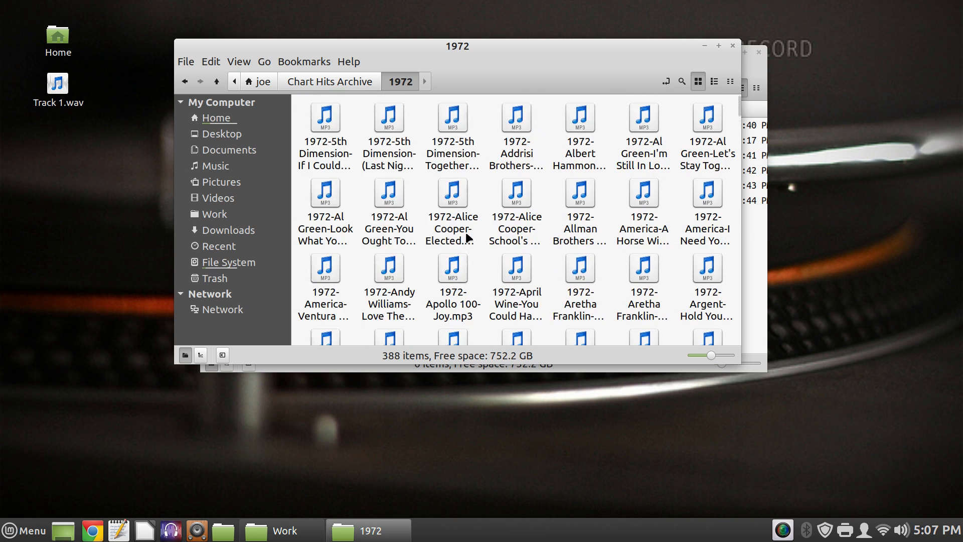
left_click(732, 46)
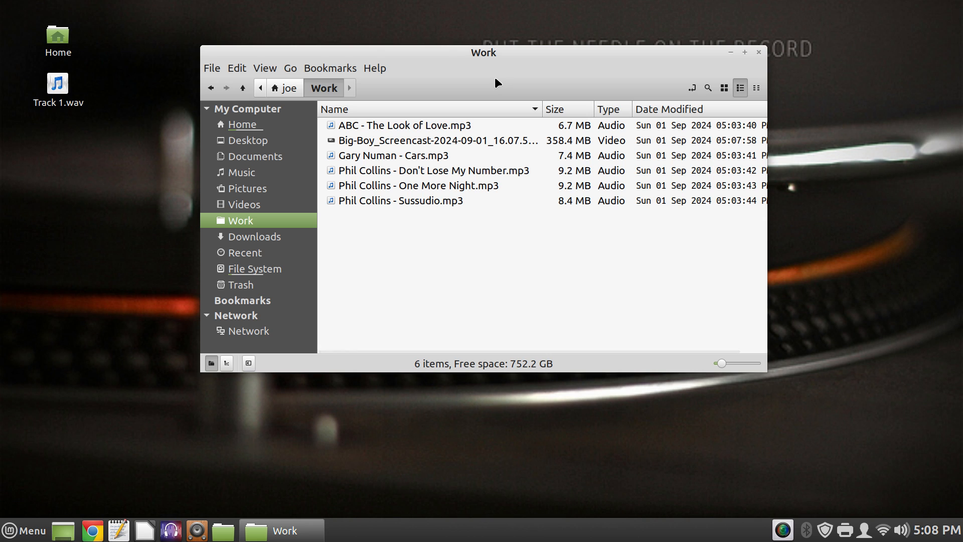
Permanently delete the five MP3 files from the Work folder, keeping the screencast video, and close the folder window.
left_click(436, 123)
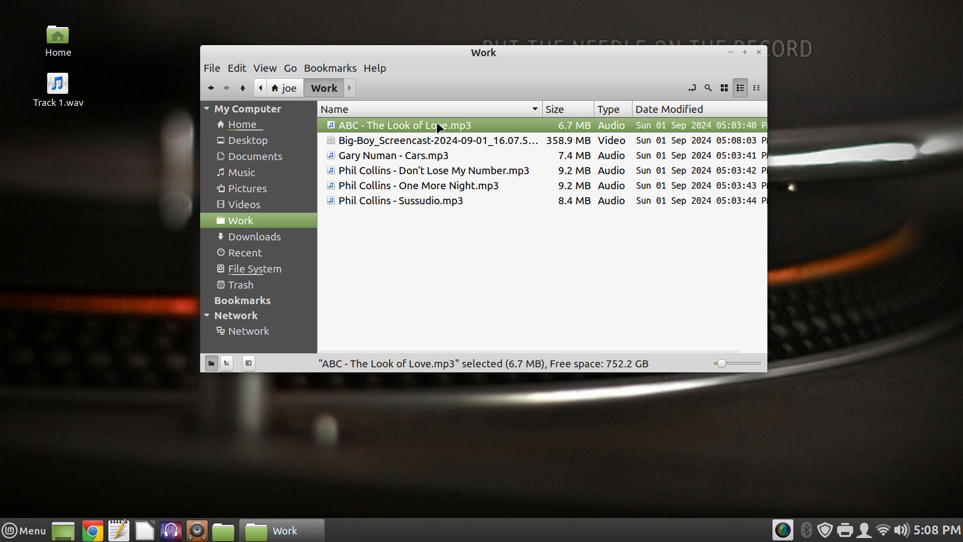
left_click(436, 157, "ctrl")
left_click(434, 170, "ctrl")
left_click(435, 185, "ctrl")
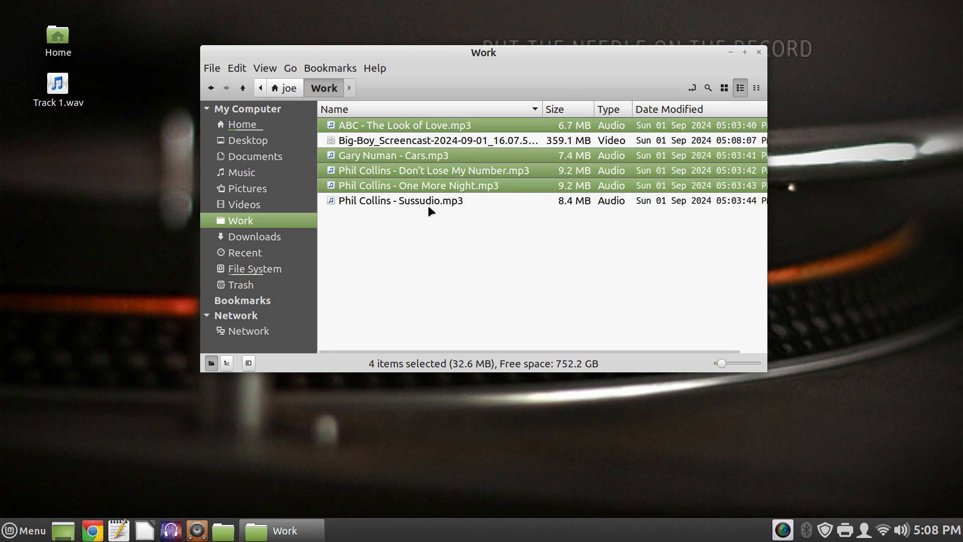
left_click(428, 201, "ctrl")
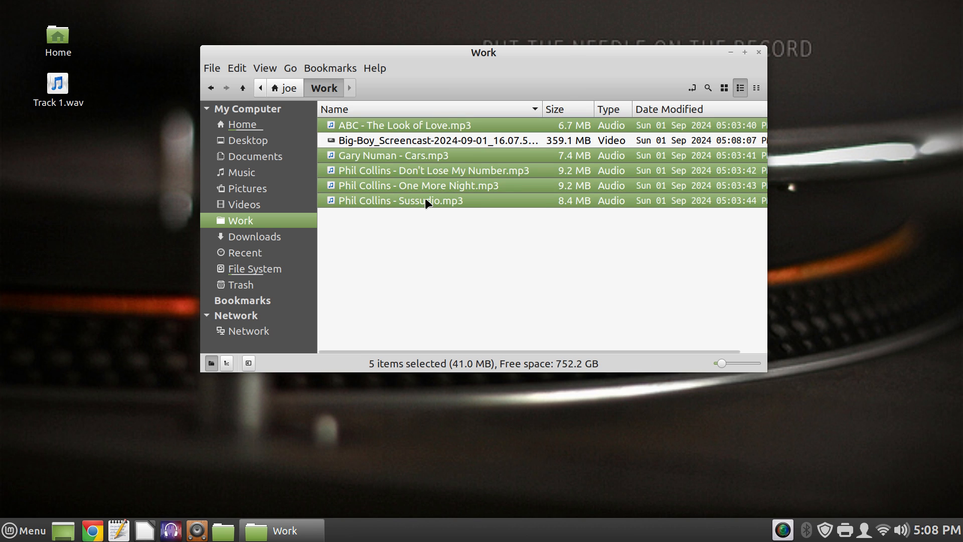
key("shift+Delete")
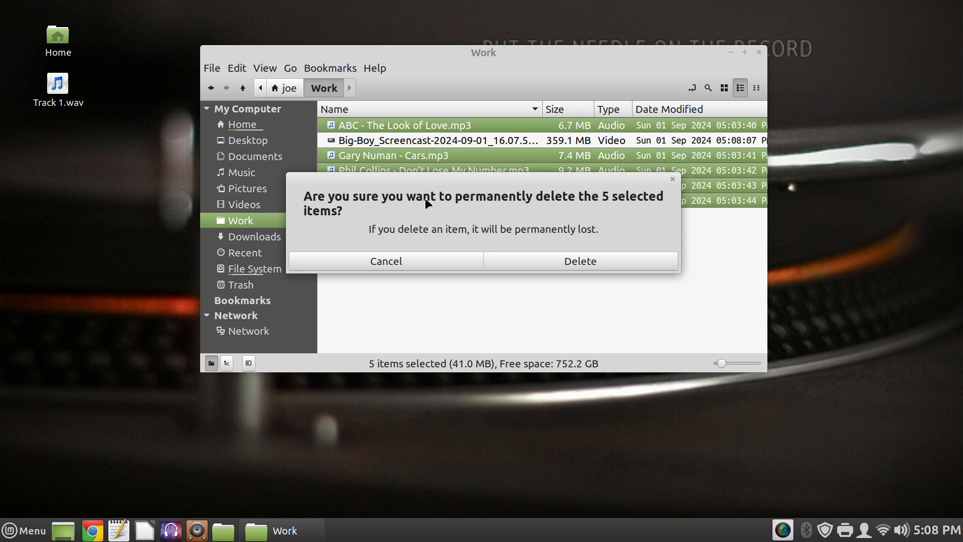
left_click(565, 260)
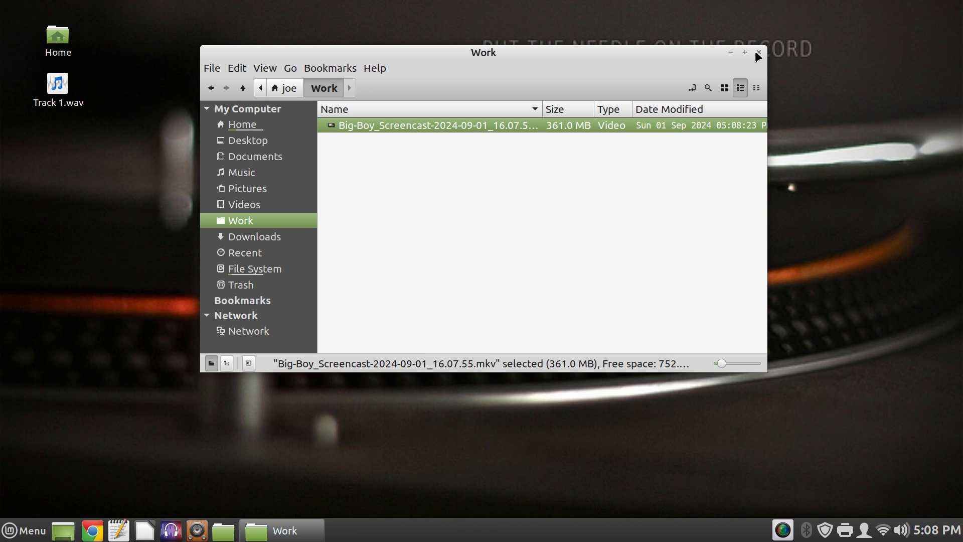
left_click(758, 52)
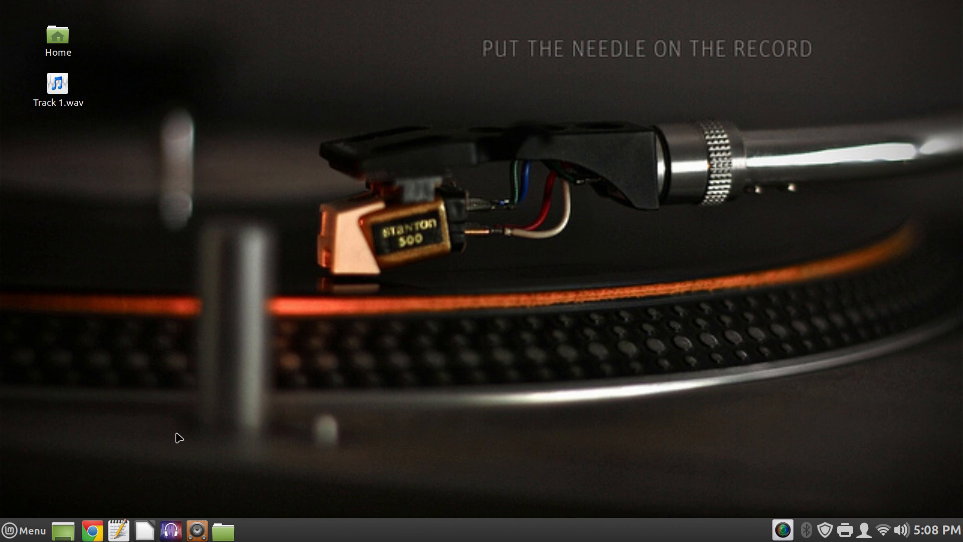
Switch to Rhythmbox and turn off watching the library for new files in the music preferences.
left_click(194, 525)
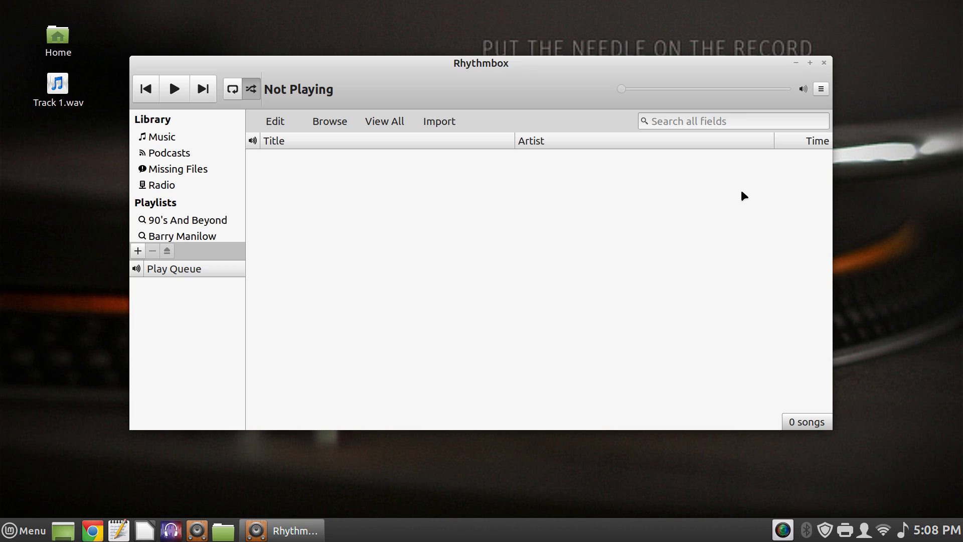
left_click(821, 89)
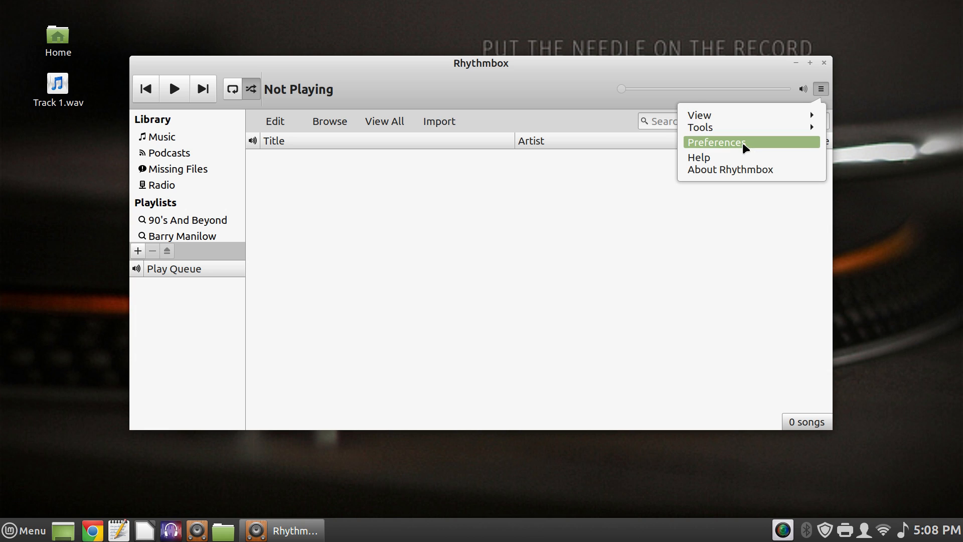
left_click(745, 147)
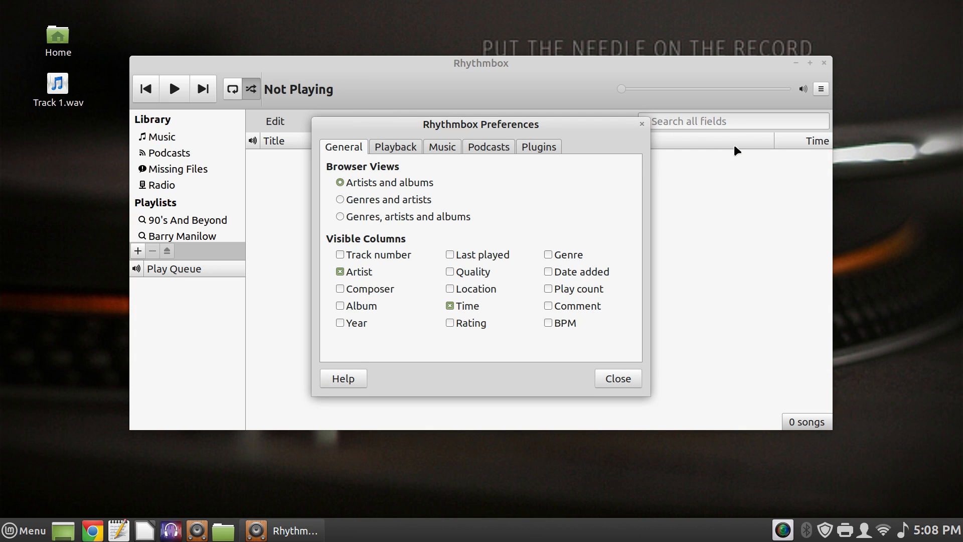
left_click(448, 147)
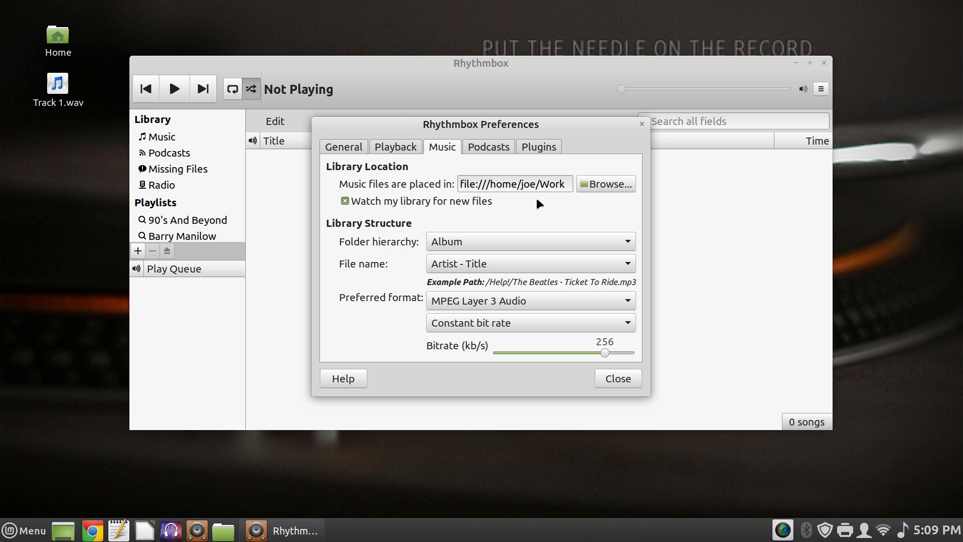
left_click(439, 203)
Set the library's folder hierarchy to Album and review the file name formats, keeping Artist - Title.
left_click(628, 242)
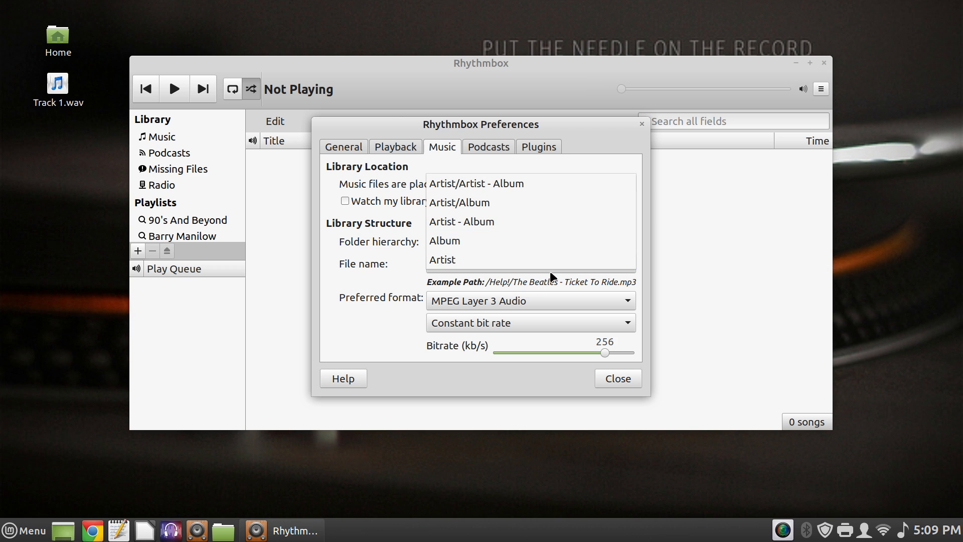
left_click(551, 246)
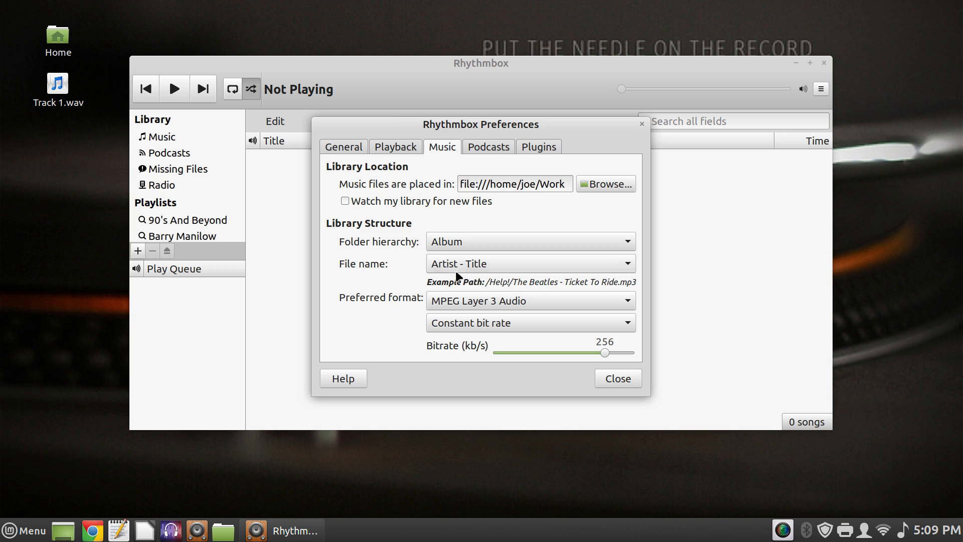
left_click(628, 271)
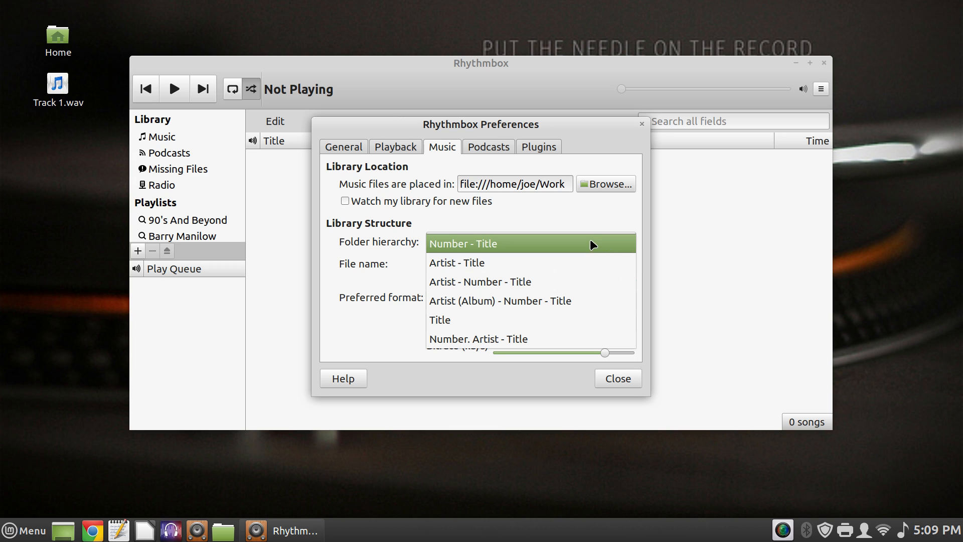
left_click(410, 279)
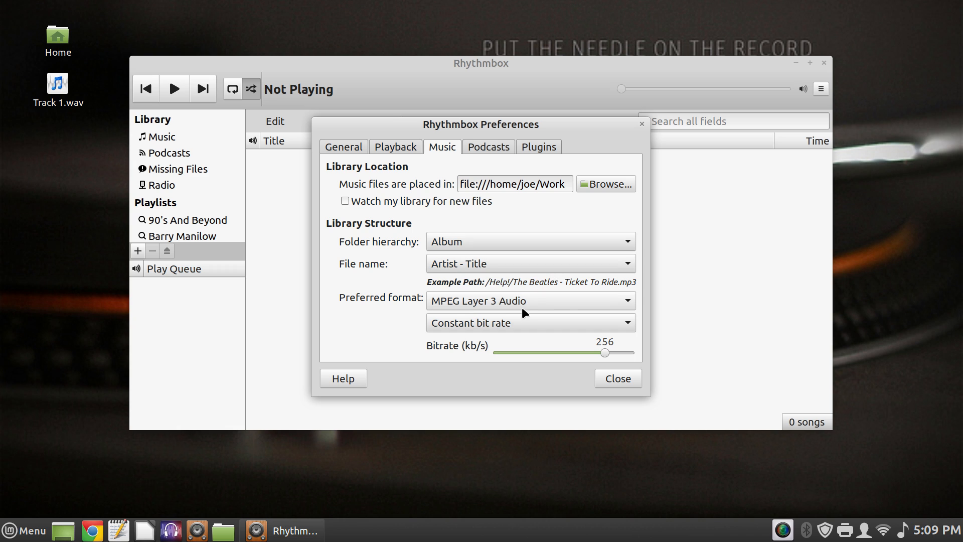
Compare the MPEG Layer 3 Audio encoding modes, set Constant bit rate, and close the preferences.
left_click(633, 327)
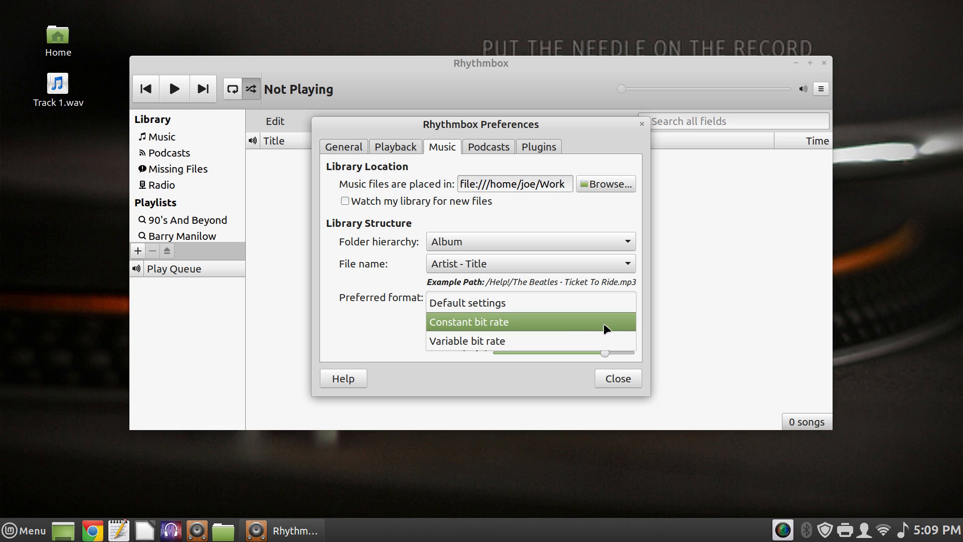
left_click(574, 323)
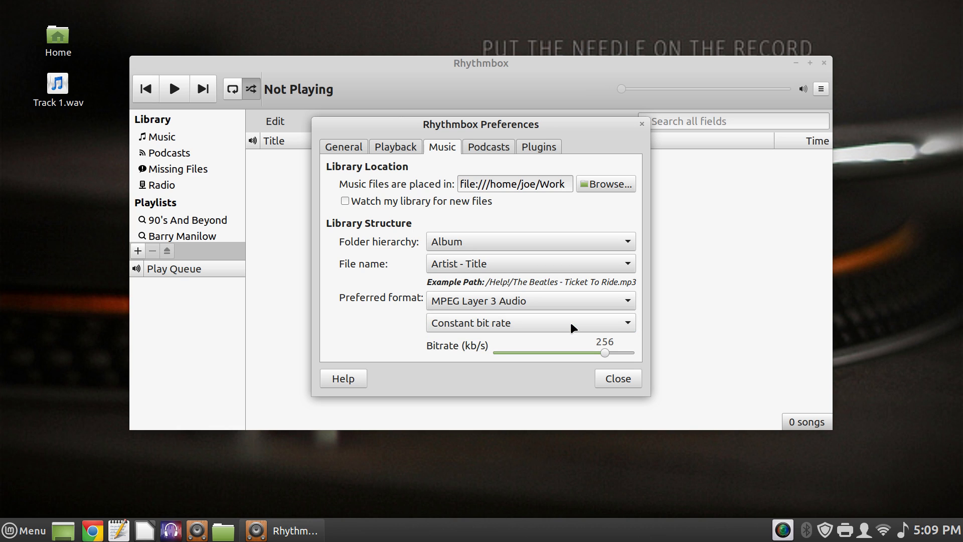
left_click(627, 326)
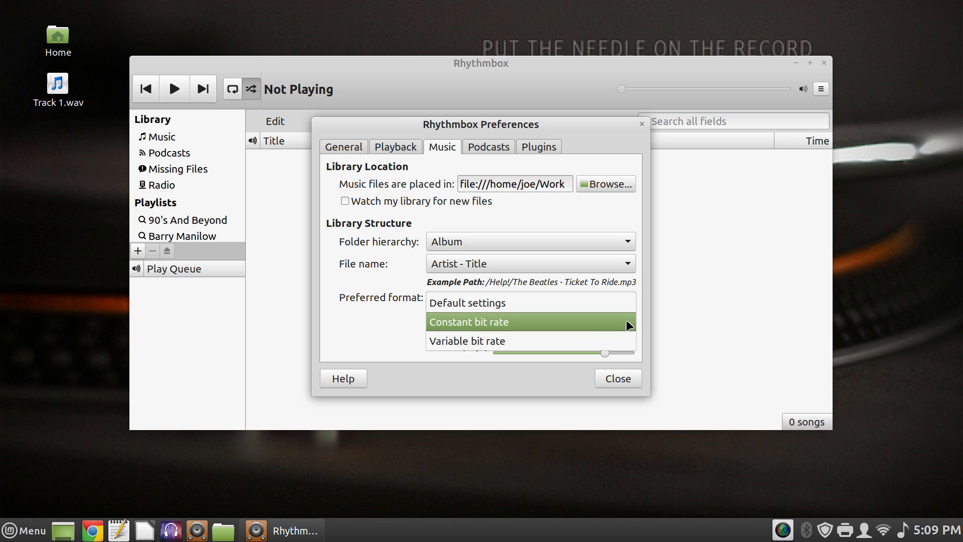
left_click(589, 311)
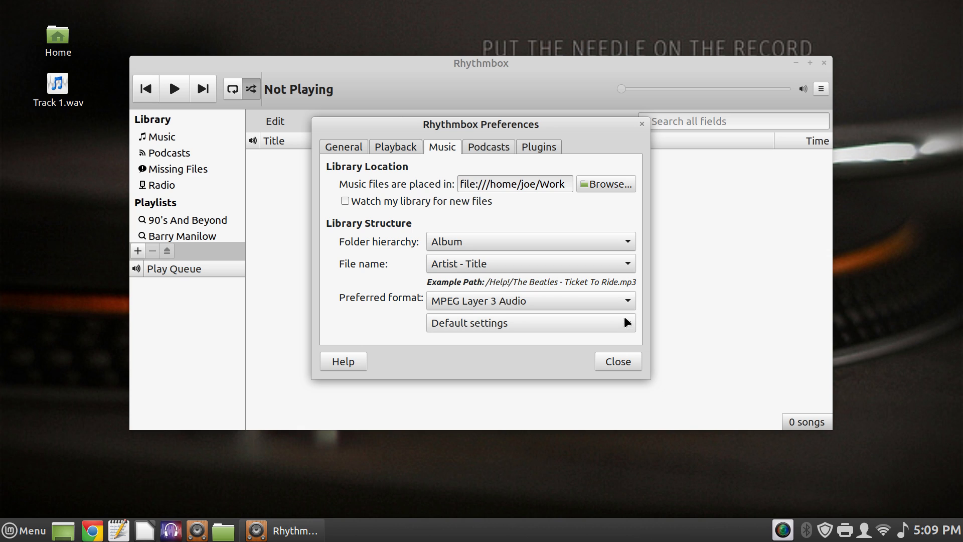
left_click(630, 332)
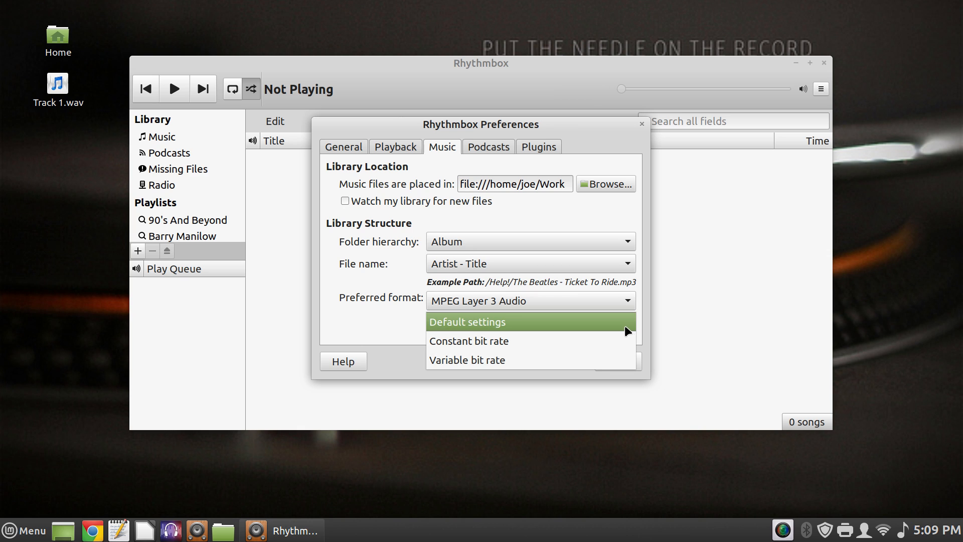
left_click(601, 346)
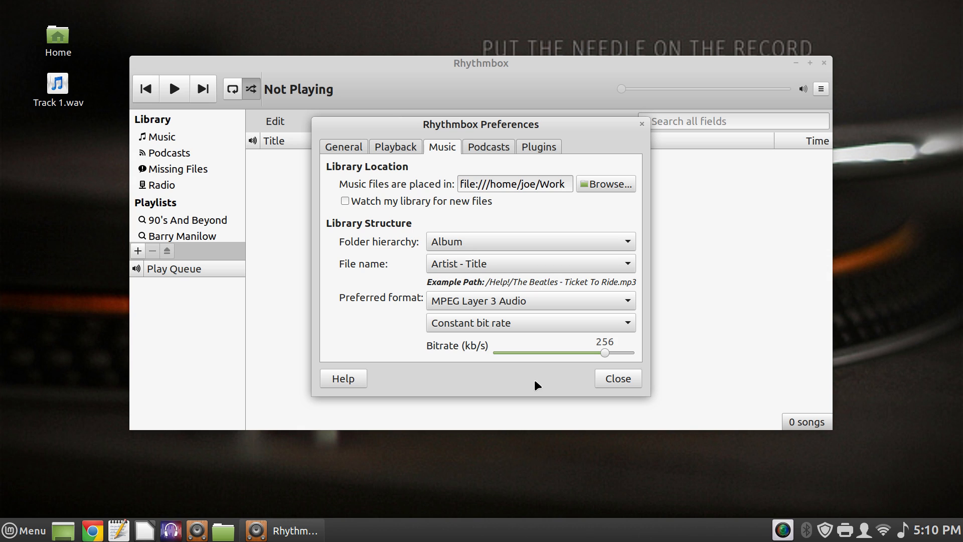
left_click(618, 378)
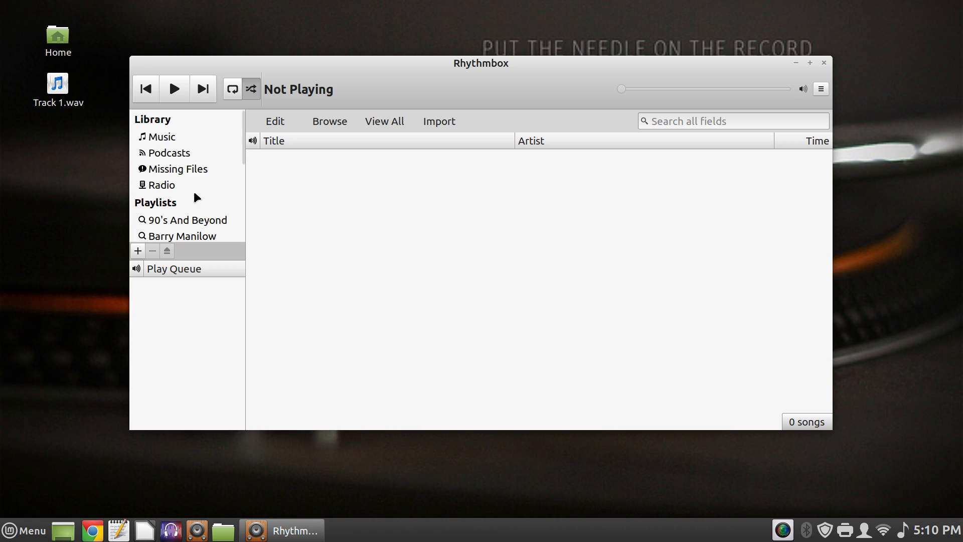
Extract only track 4, The Look of Love, from the Rock of the 80's, Volume 2 CD and eject the disc.
scroll(201, 193, "down", 2)
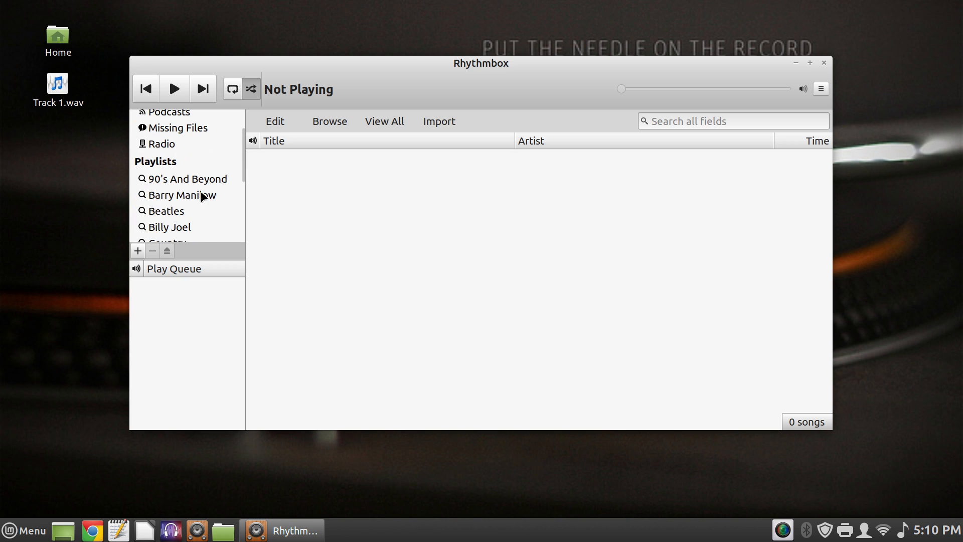
scroll(217, 163, "up", 2)
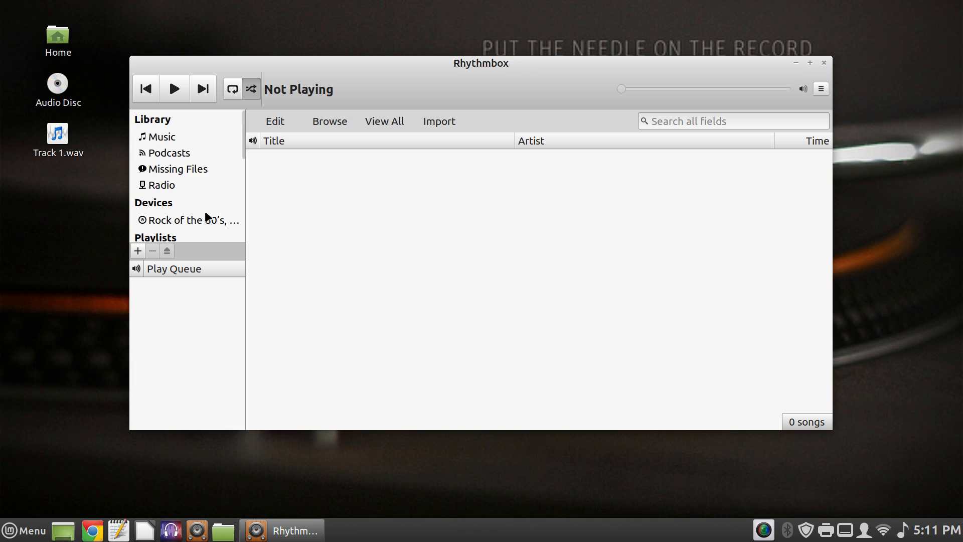
left_click(205, 215)
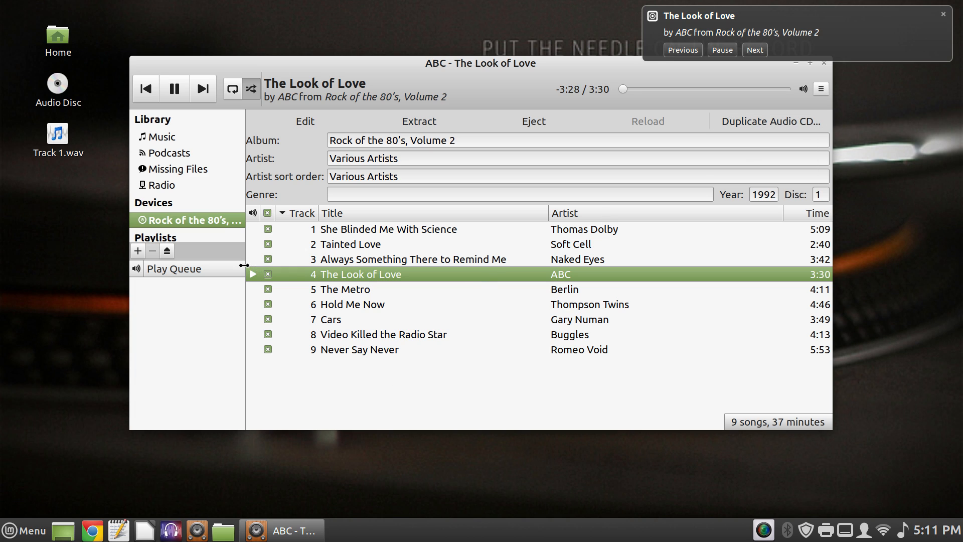
left_click(267, 212)
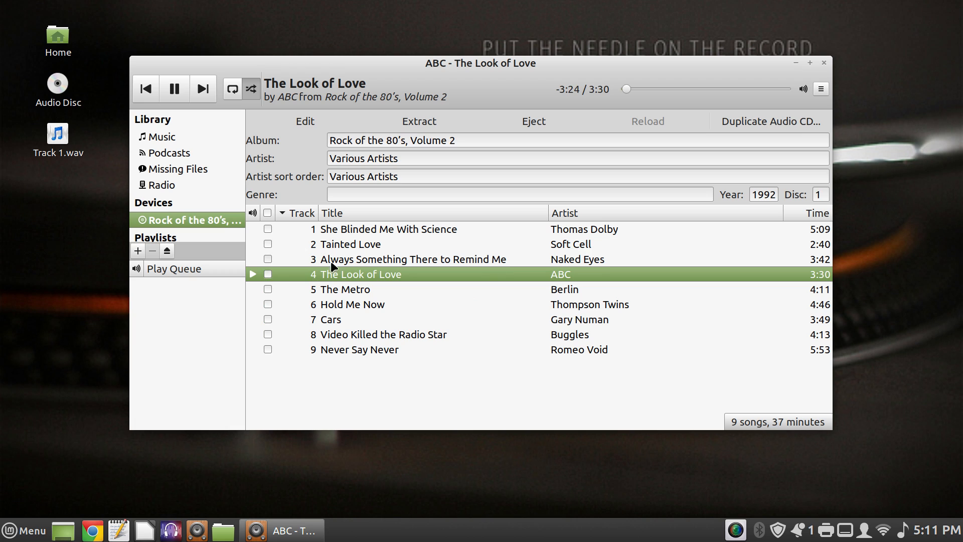
left_click(344, 245)
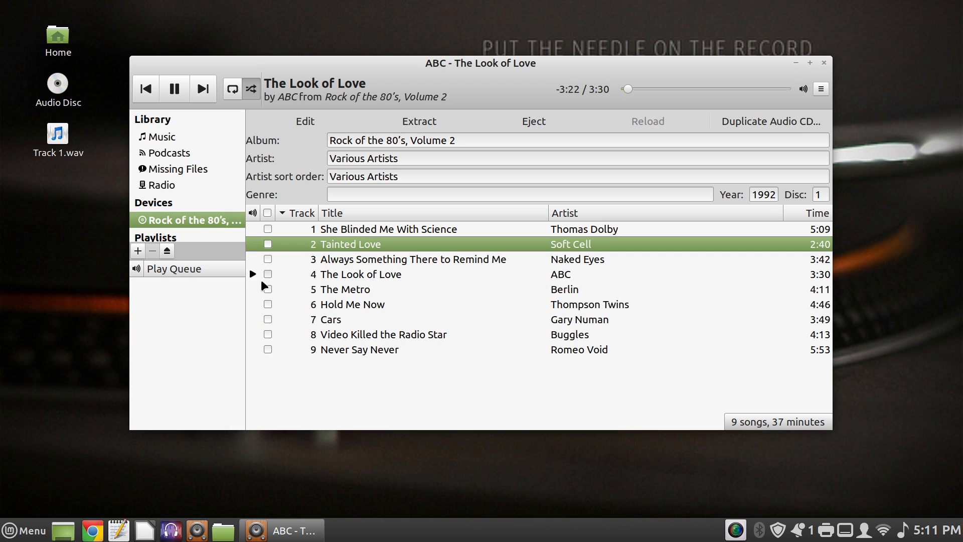
left_click(268, 274)
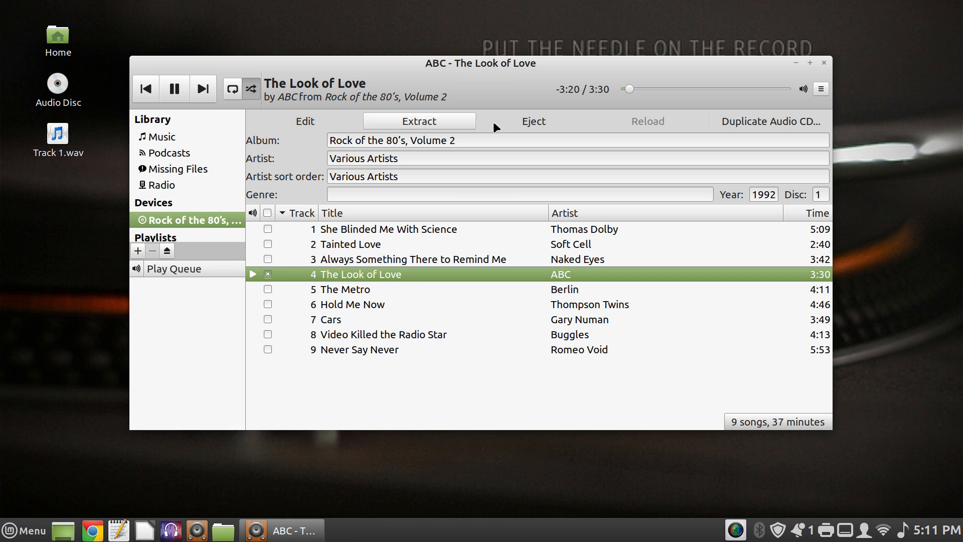
left_click(431, 122)
left_click(525, 124)
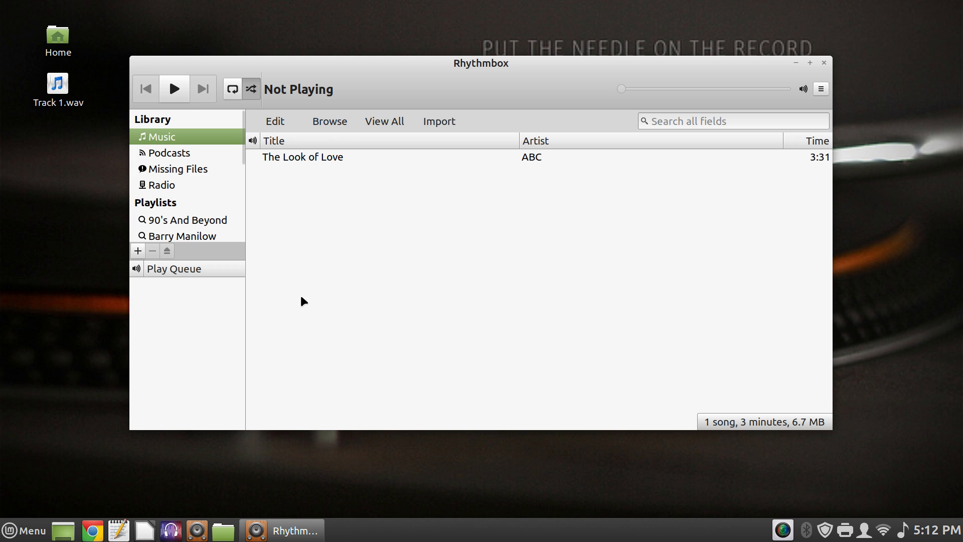
Switch to the file manager, go to the Rock of the 80's, Volume 2 folder in Work, and open a terminal there.
left_click(59, 37)
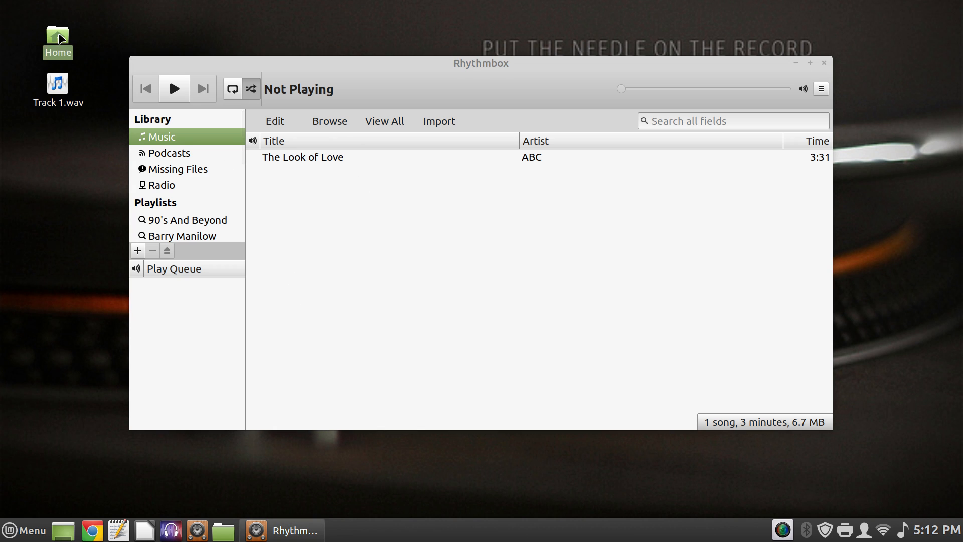
double_click(59, 37)
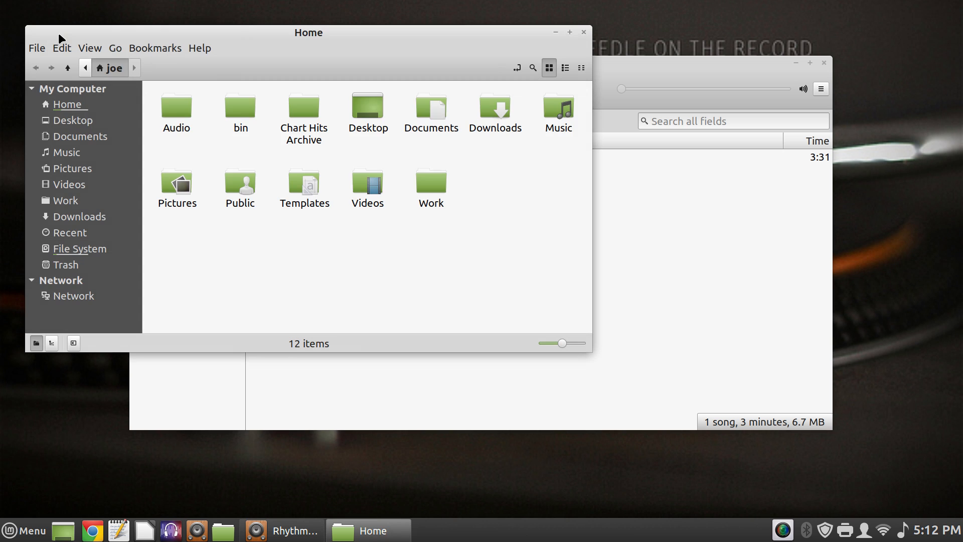
double_click(426, 185)
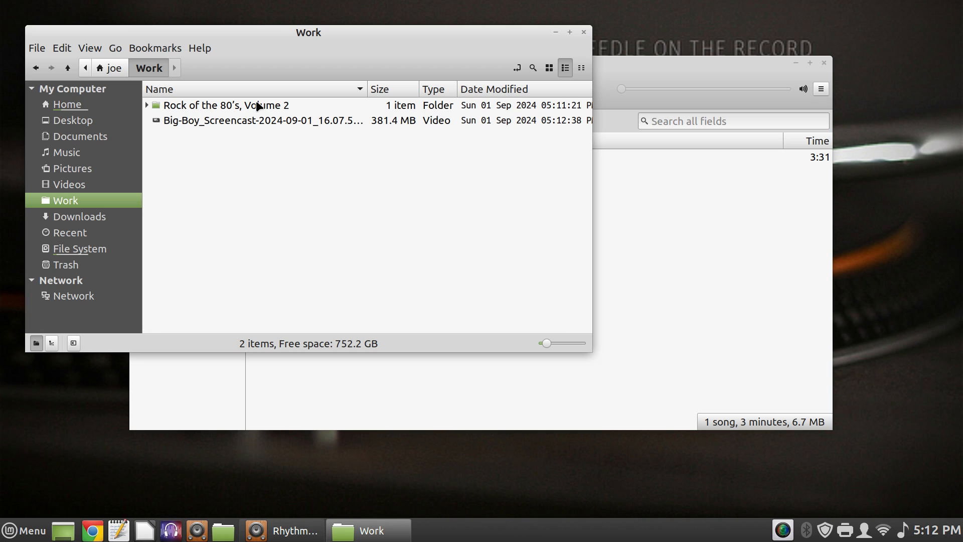
double_click(257, 104)
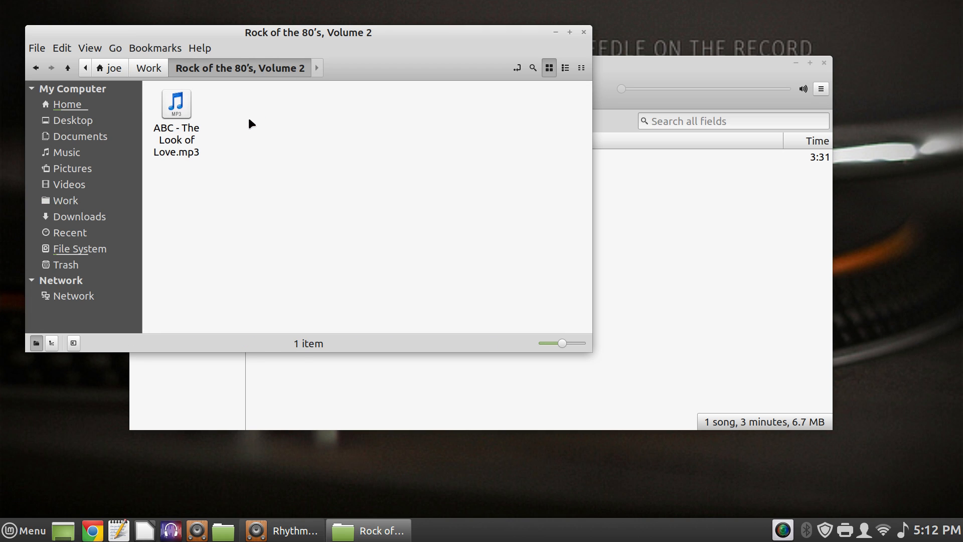
right_click(302, 134)
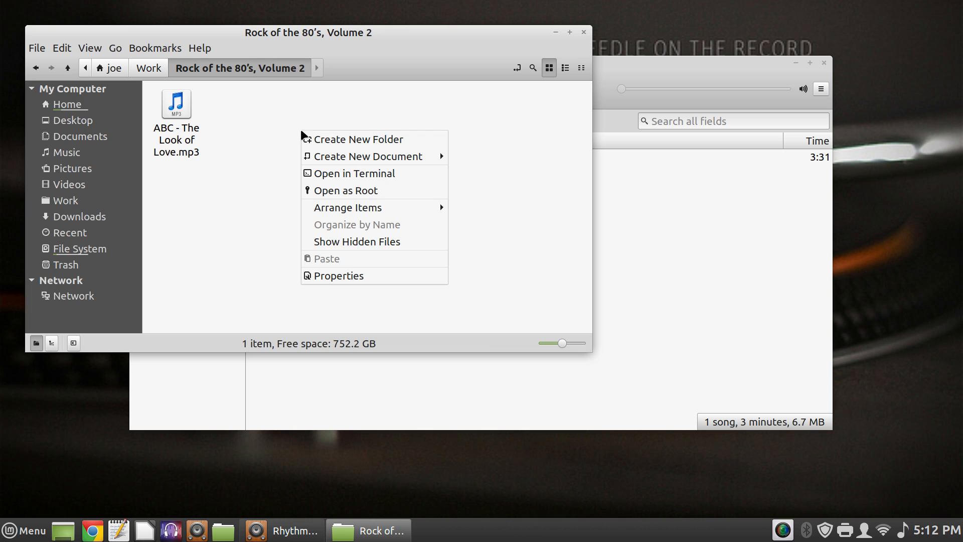
left_click(405, 173)
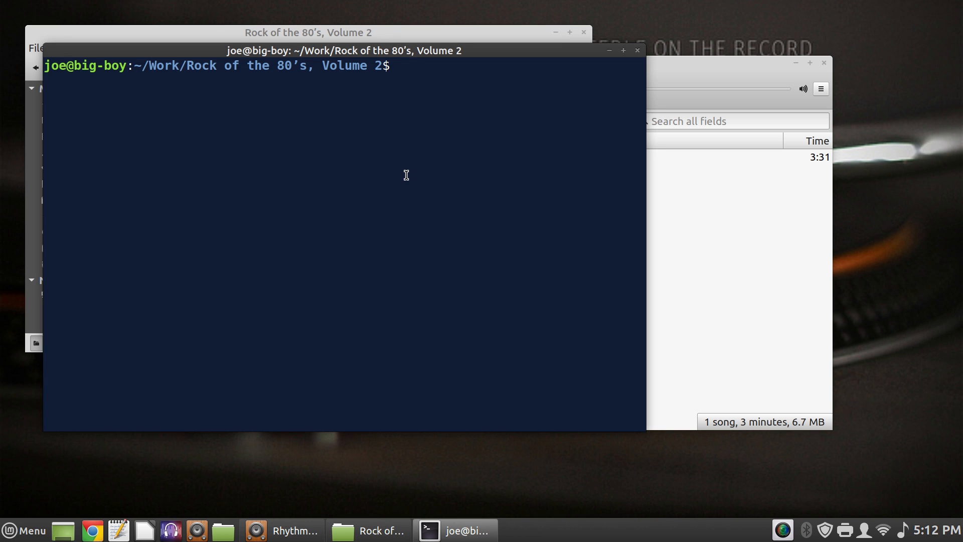
Launch tagtool from the terminal and set its working directory to Work/Rock of the 80's, Volume 2.
type("tagtool")
key("Return")
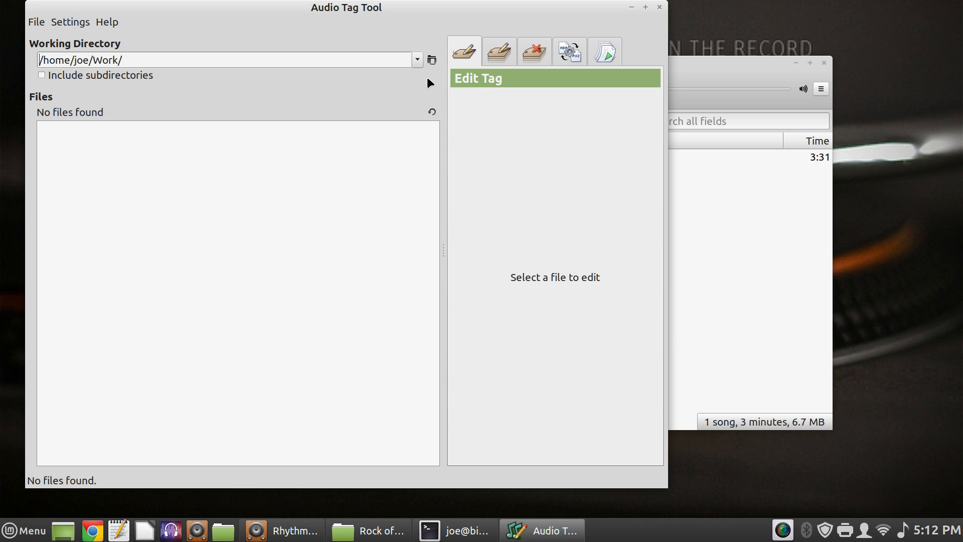
left_click(433, 60)
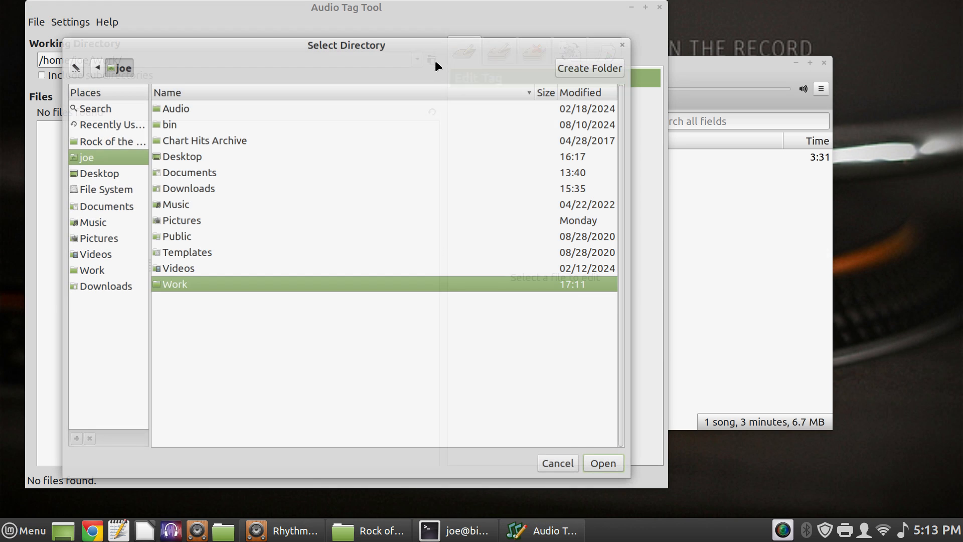
double_click(257, 279)
double_click(276, 107)
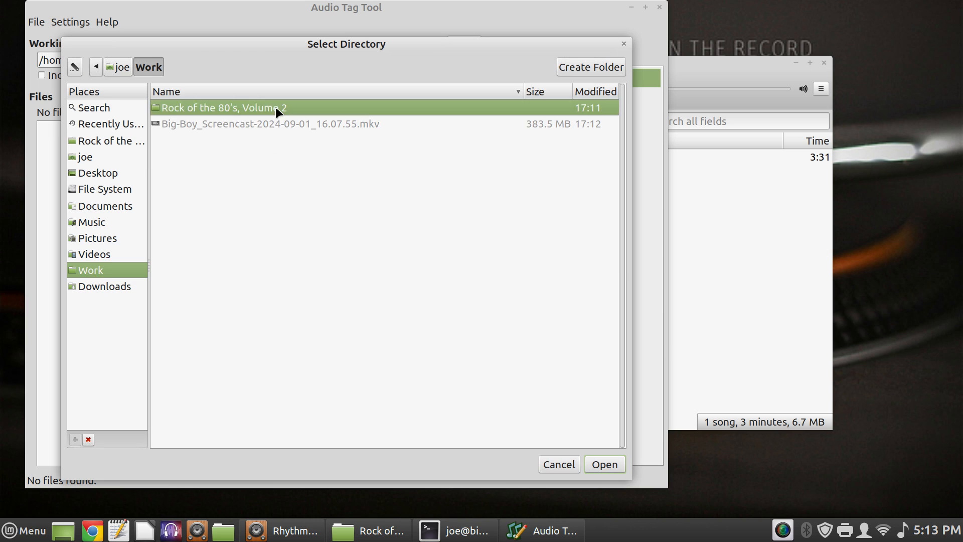
left_click(603, 465)
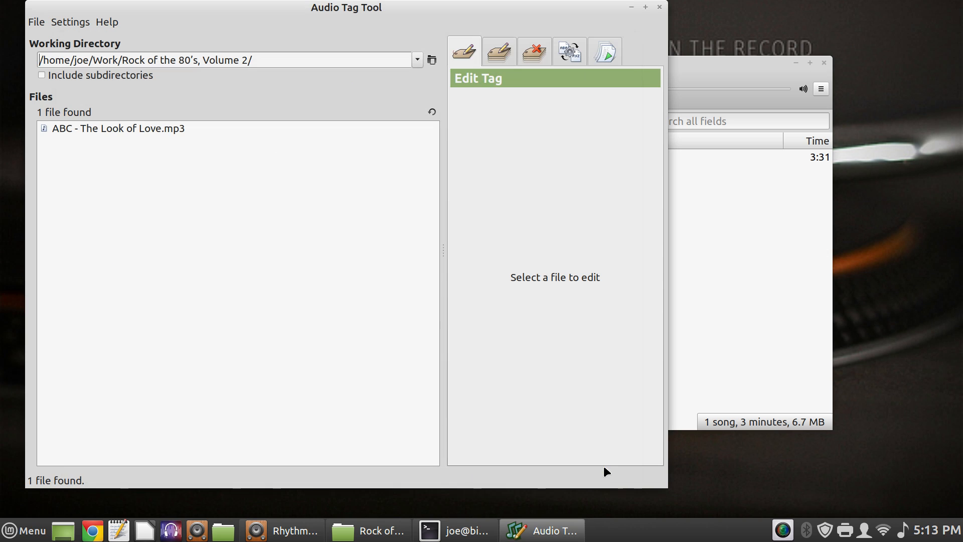
Compare the ID3 v1 and ID3 v2 tags of ABC - The Look of Love.mp3, and close Audio Tag Tool.
left_click(188, 132)
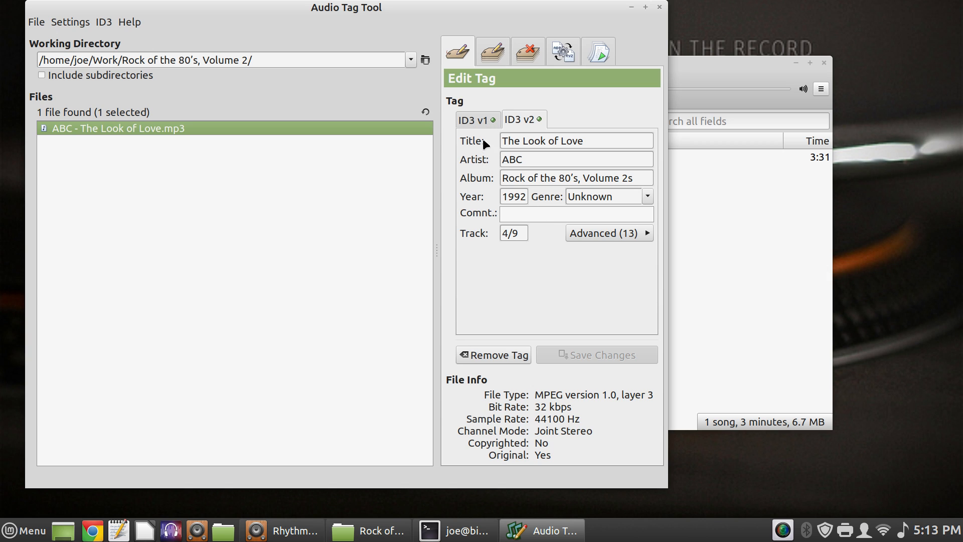
left_click(473, 120)
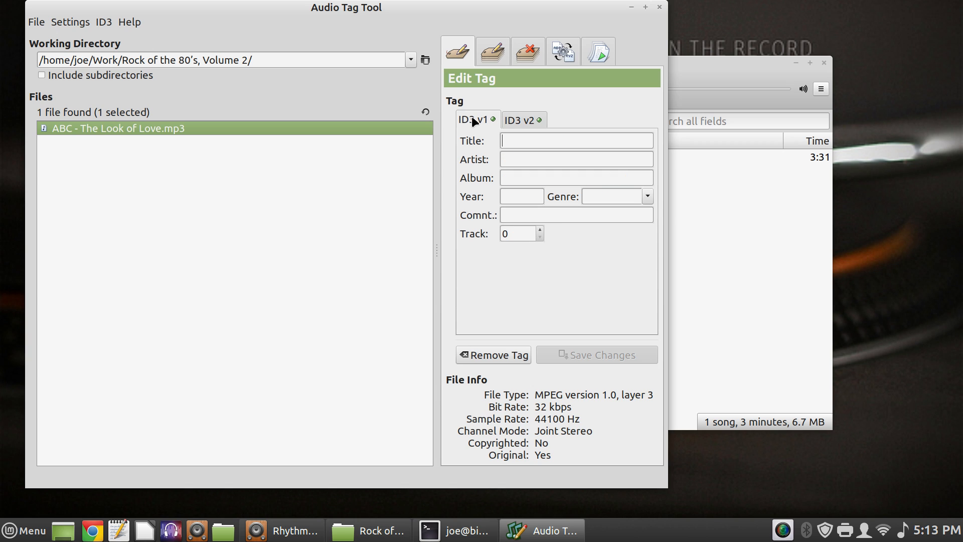
left_click(515, 120)
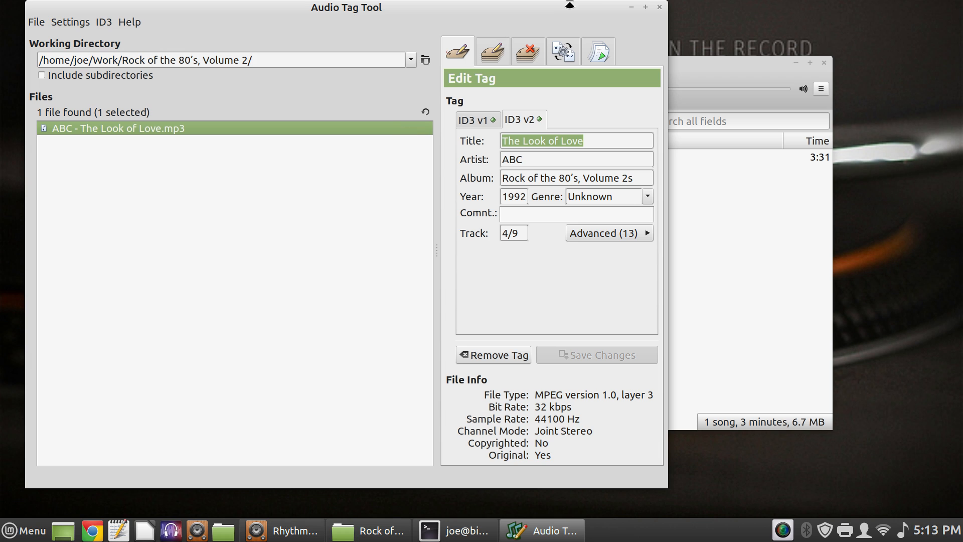
left_click(659, 7)
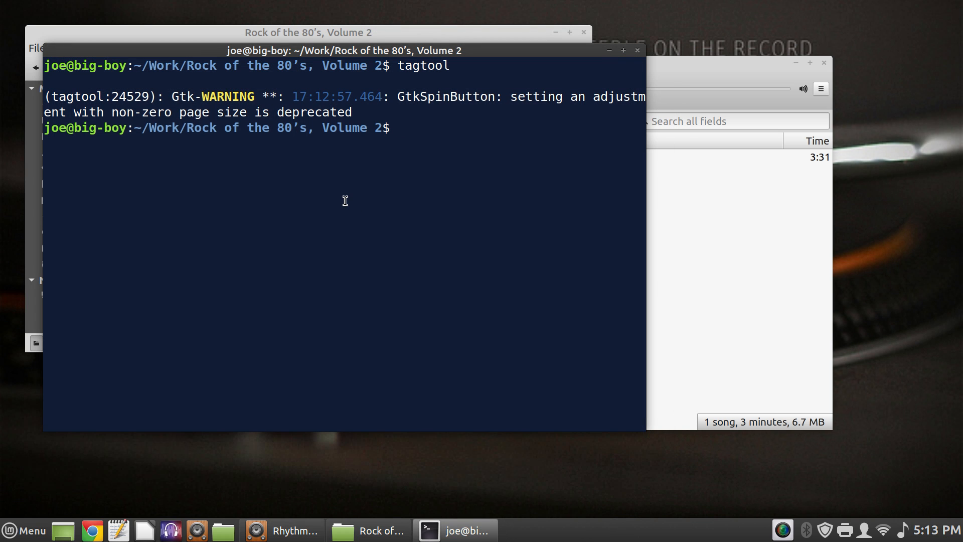
Normalize the ripped MP3 with mp3gain -r -k *3, and close the terminal and the file manager.
key("Up")
key("Up")
key("Up")
key("Return")
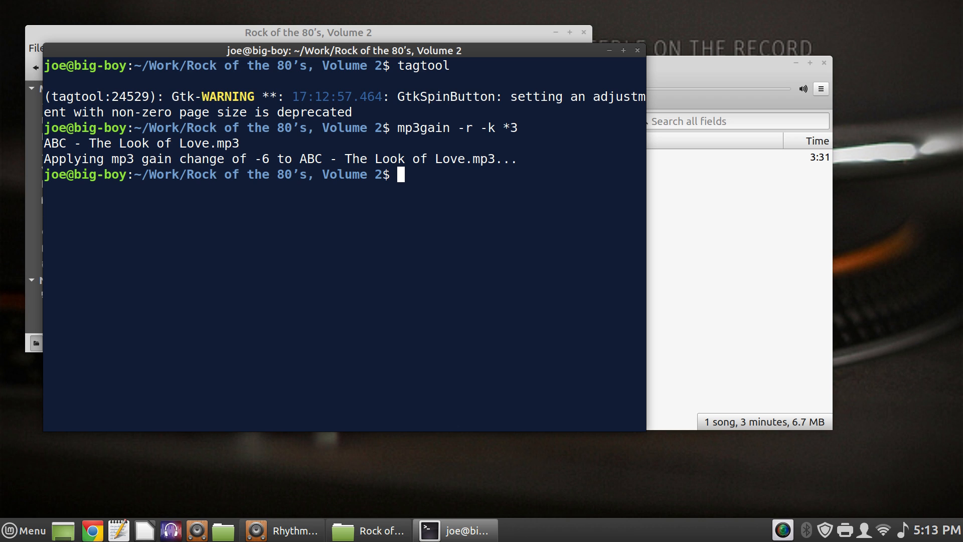
key("ctrl+d")
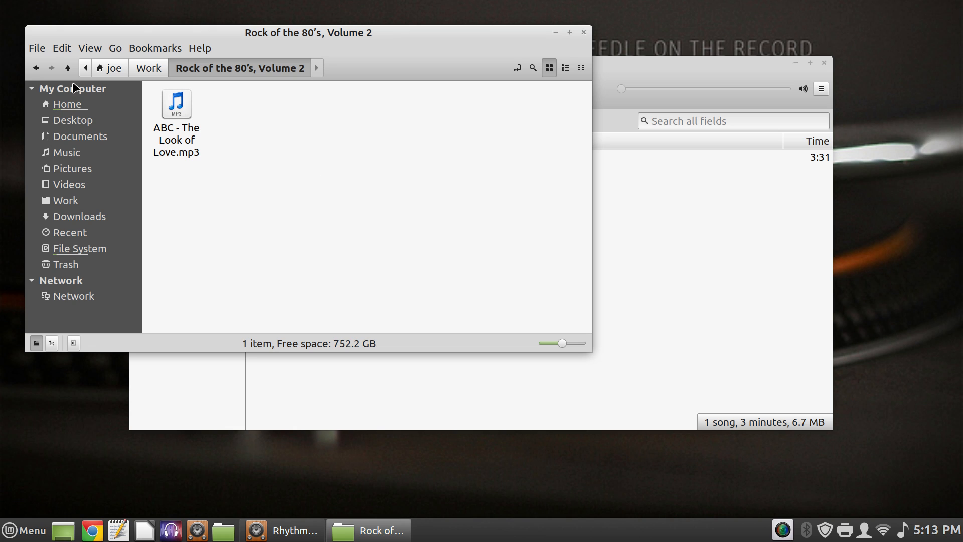
left_click(145, 69)
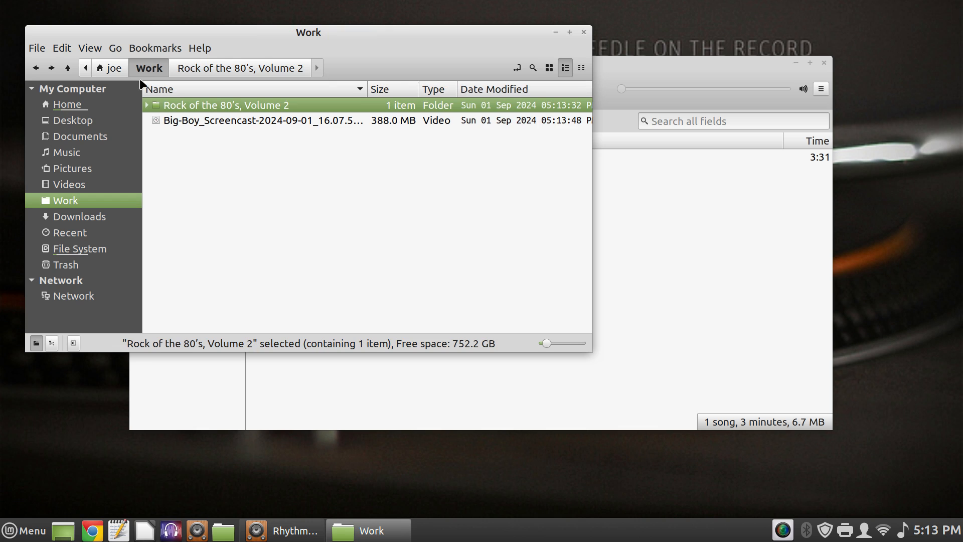
left_click(582, 32)
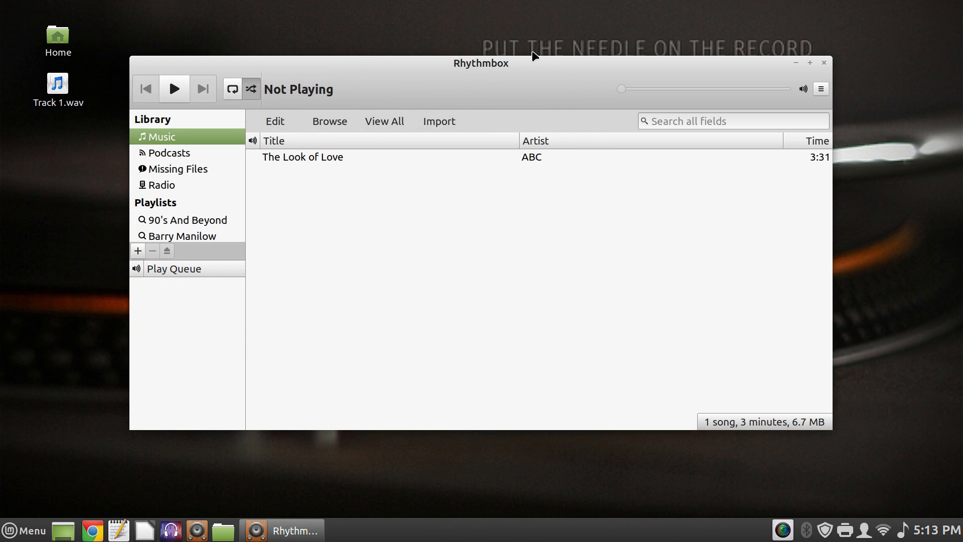